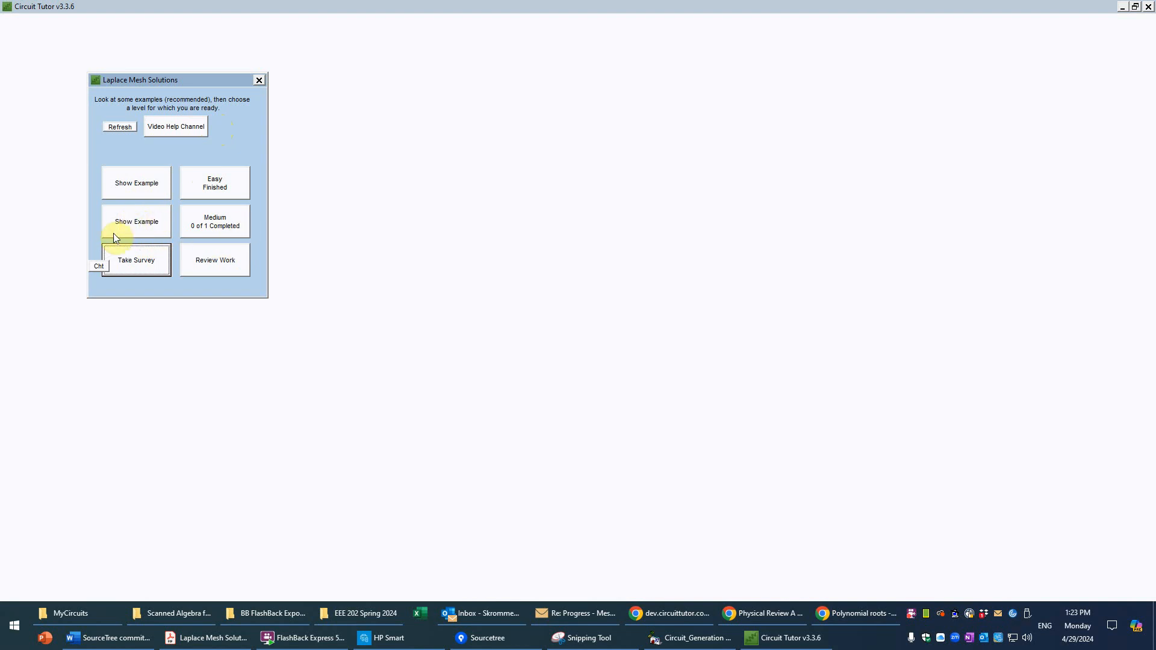
Step: Start the Medium-level problem and enter 2/s V as the Laplace-domain value of the lower voltage source
left_click(221, 219)
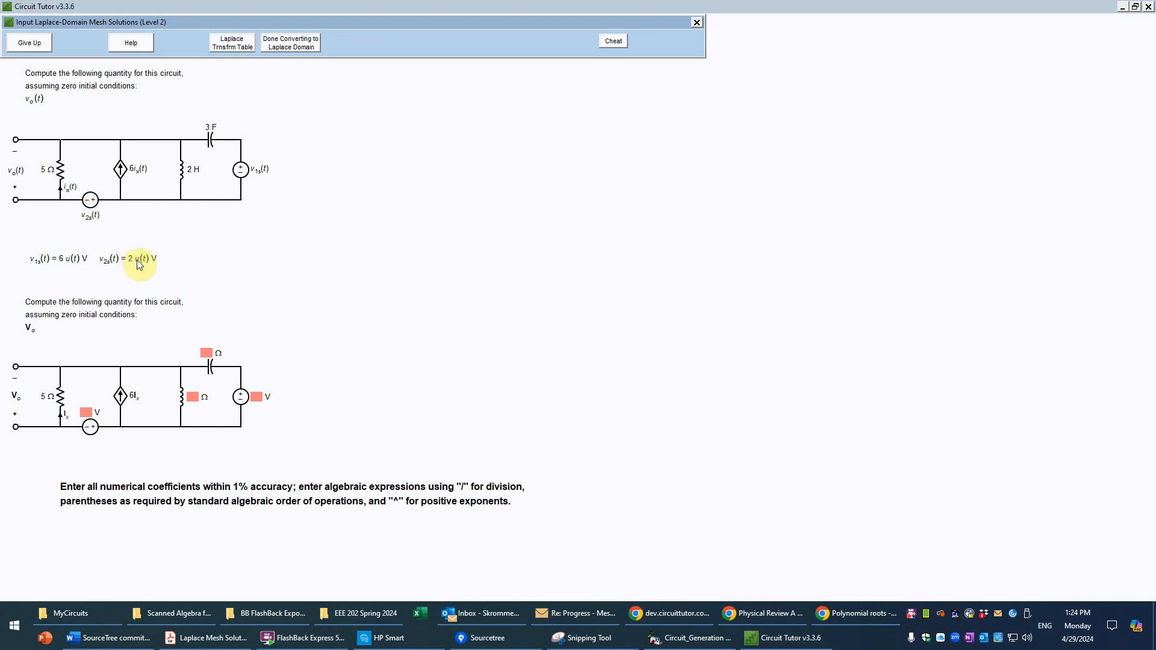
left_click(86, 413)
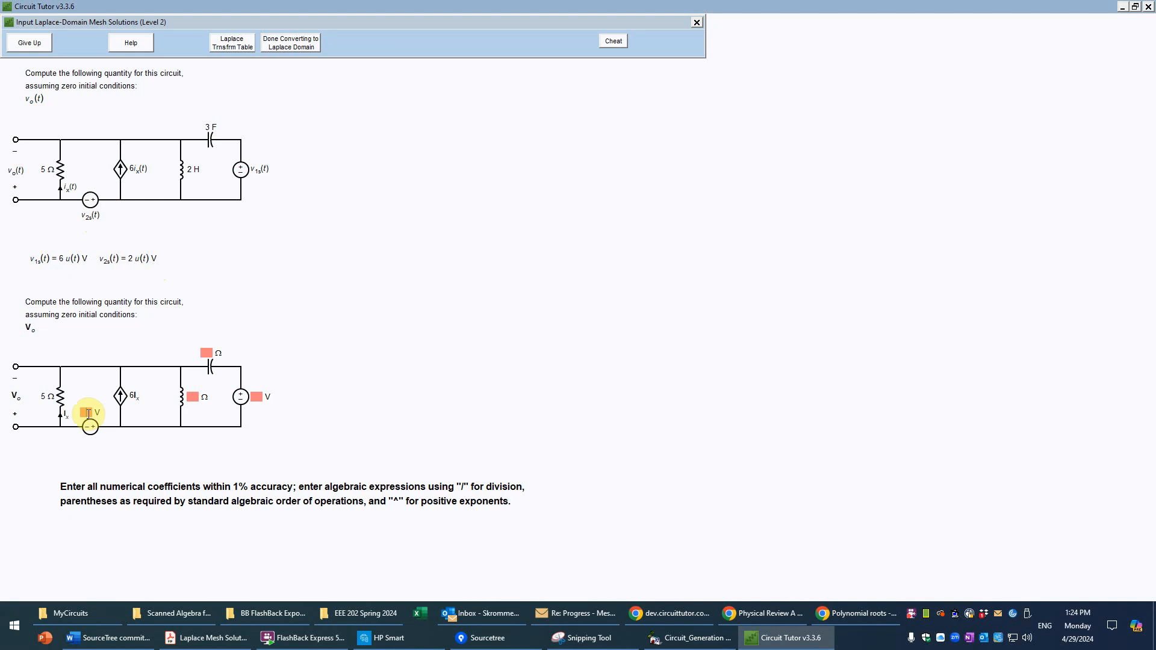
type("2/s")
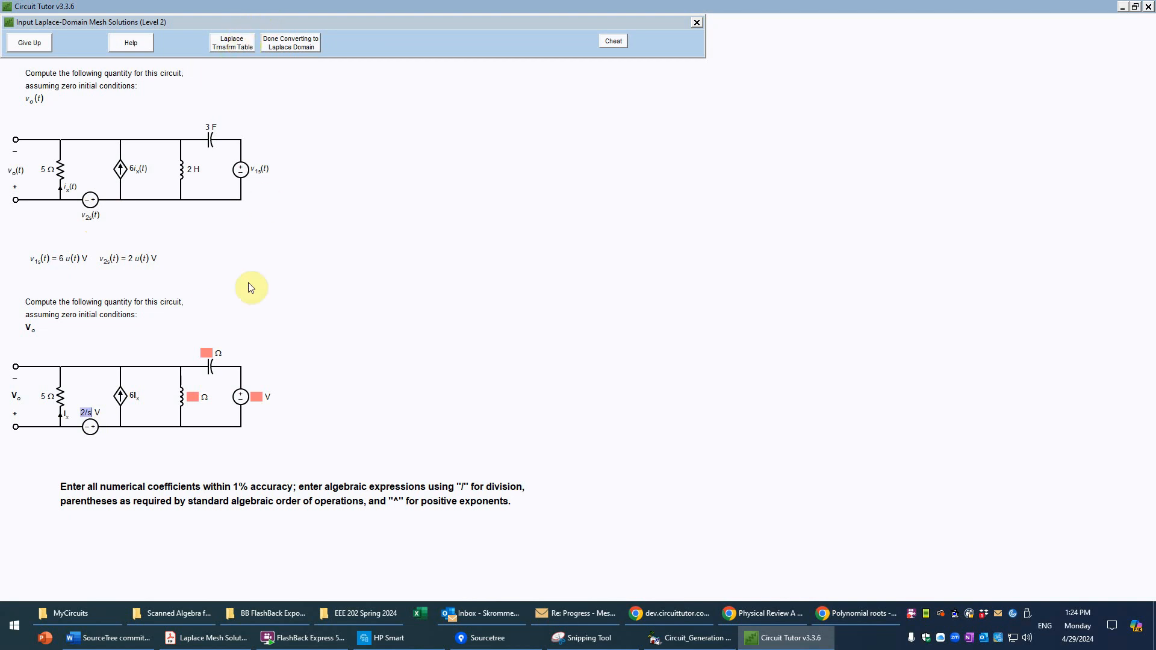
Step: Enter 1/(3s) Ω as the Laplace-domain impedance of the 3 F capacitor
left_click(206, 353)
type("1/(3")
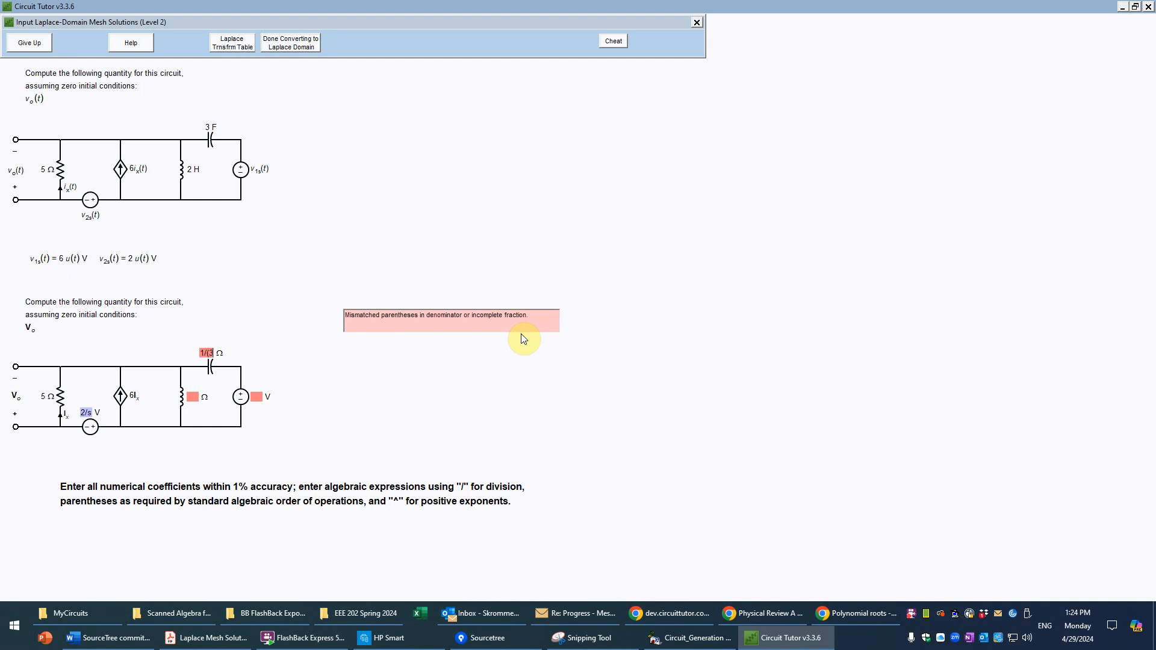
type("s)")
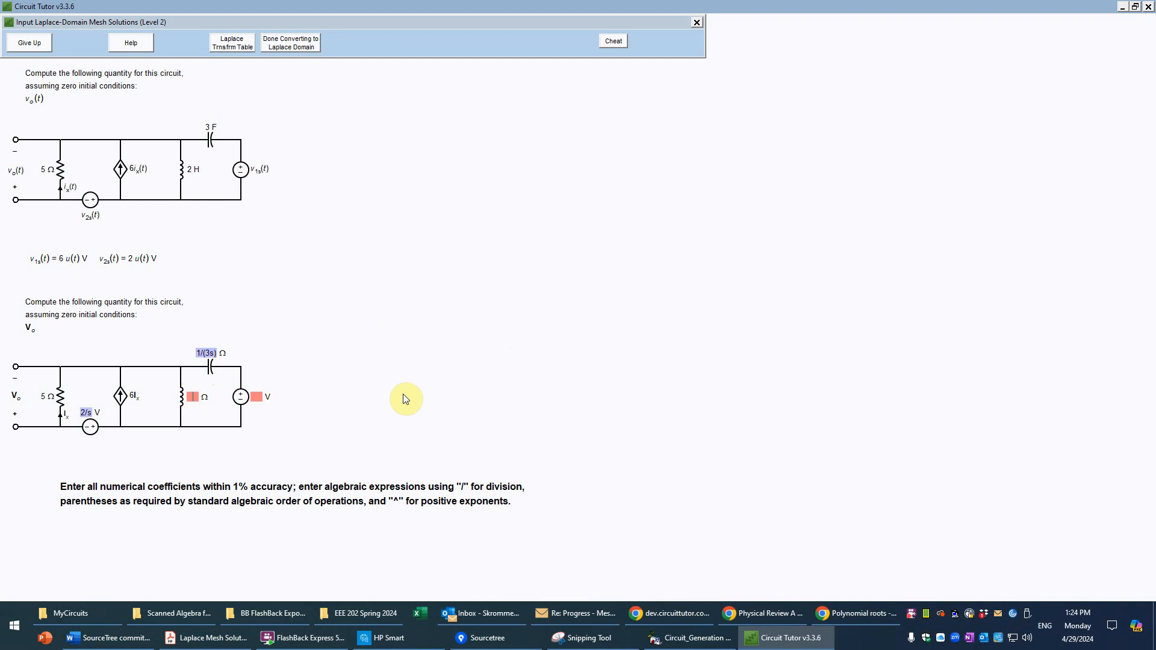
Step: Enter 2s Ω for the inductor and 6/s V for the source beside it, and submit the Laplace-domain conversion
type("2s")
left_click(256, 397)
type("6/s")
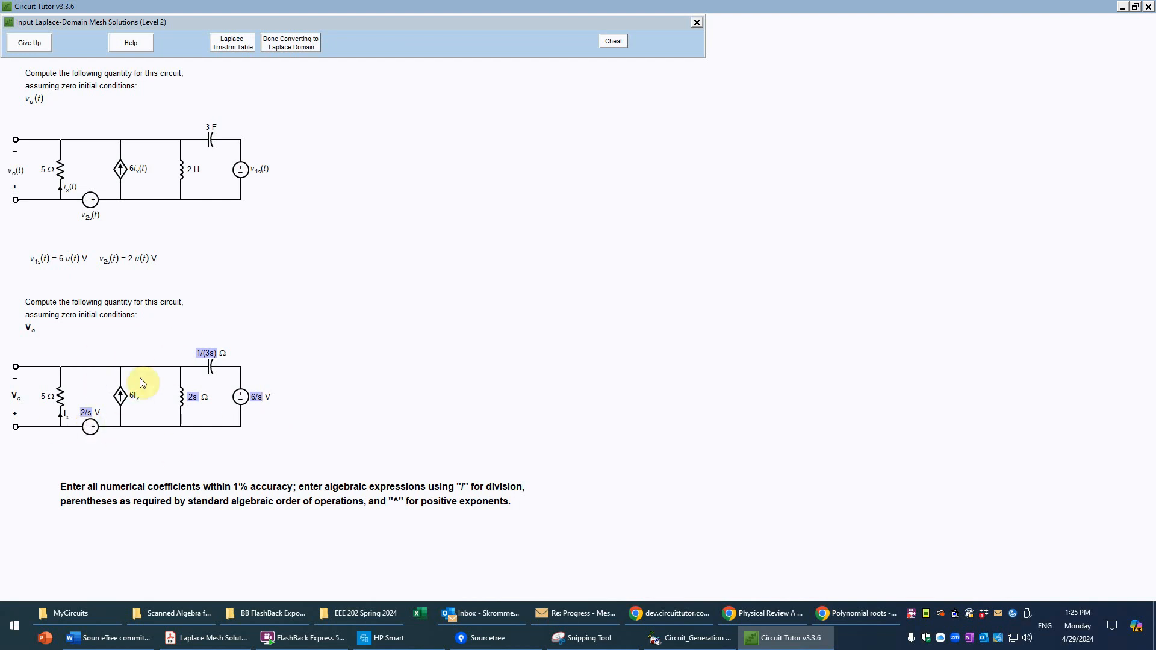
left_click(306, 41)
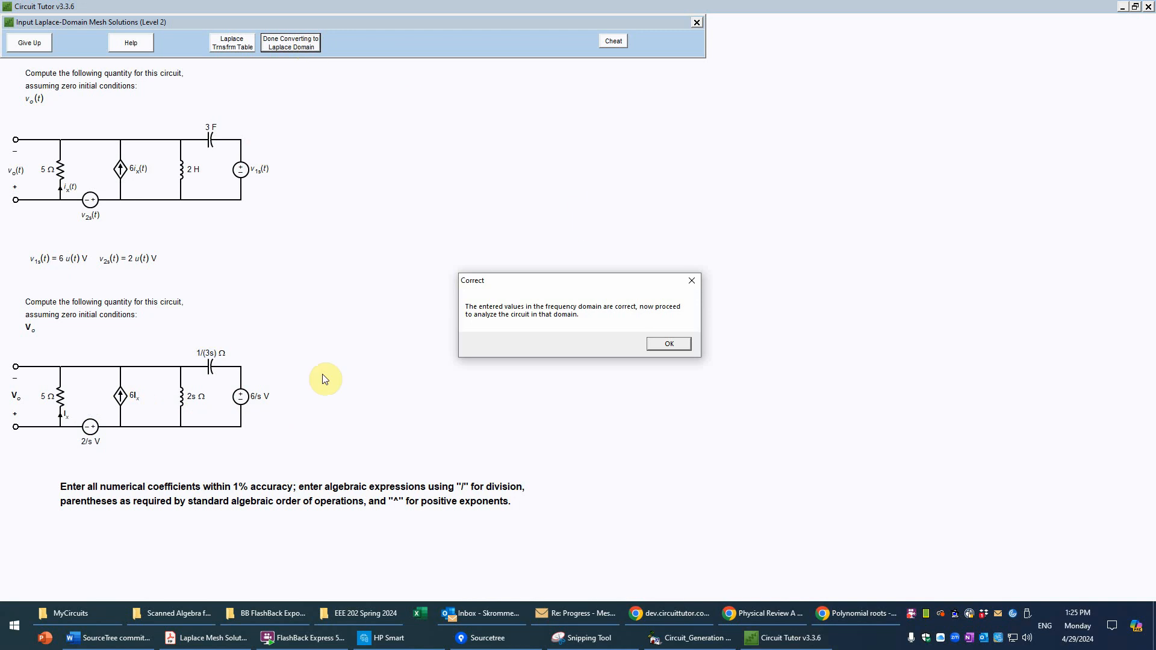
left_click(656, 344)
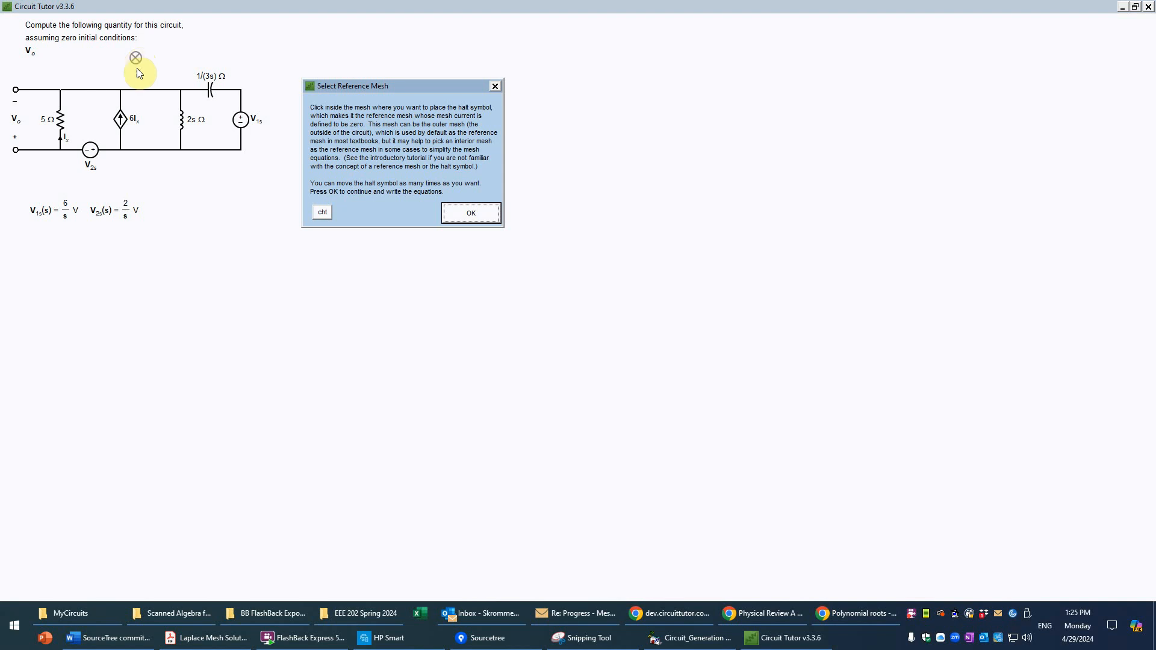
Step: Make the mesh between the 5 Ω resistor and the dependent current source the reference mesh, and read through the equation-entry help
left_click(167, 107)
left_click(123, 128)
left_click(156, 121)
left_click(88, 119)
left_click(90, 119)
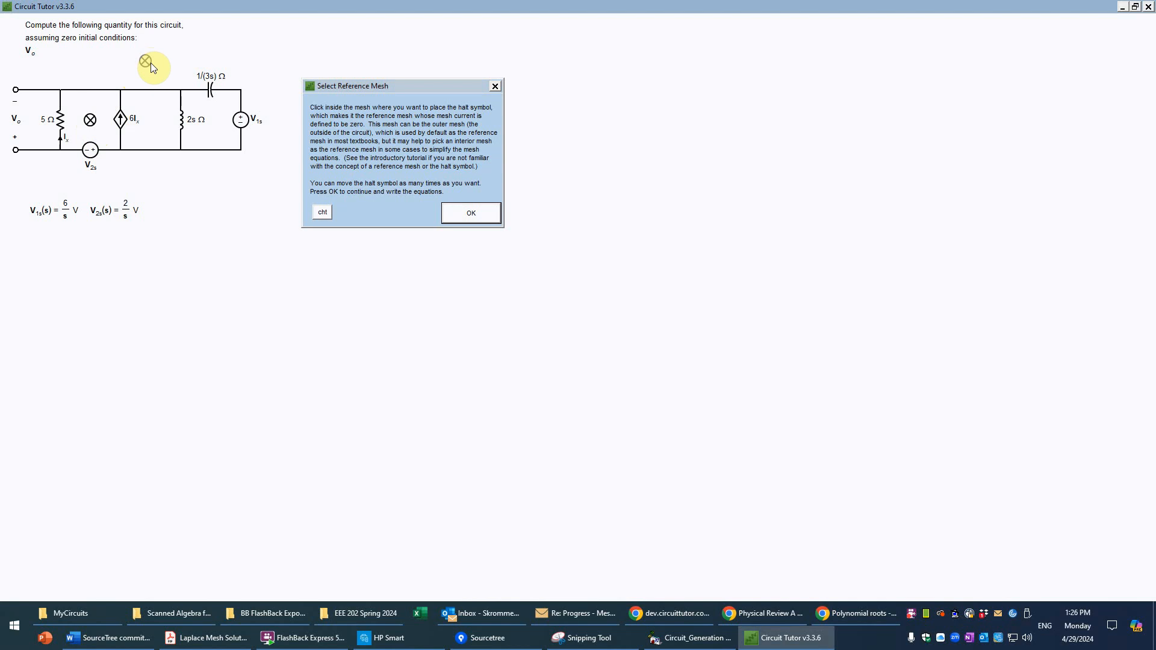
left_click(470, 214)
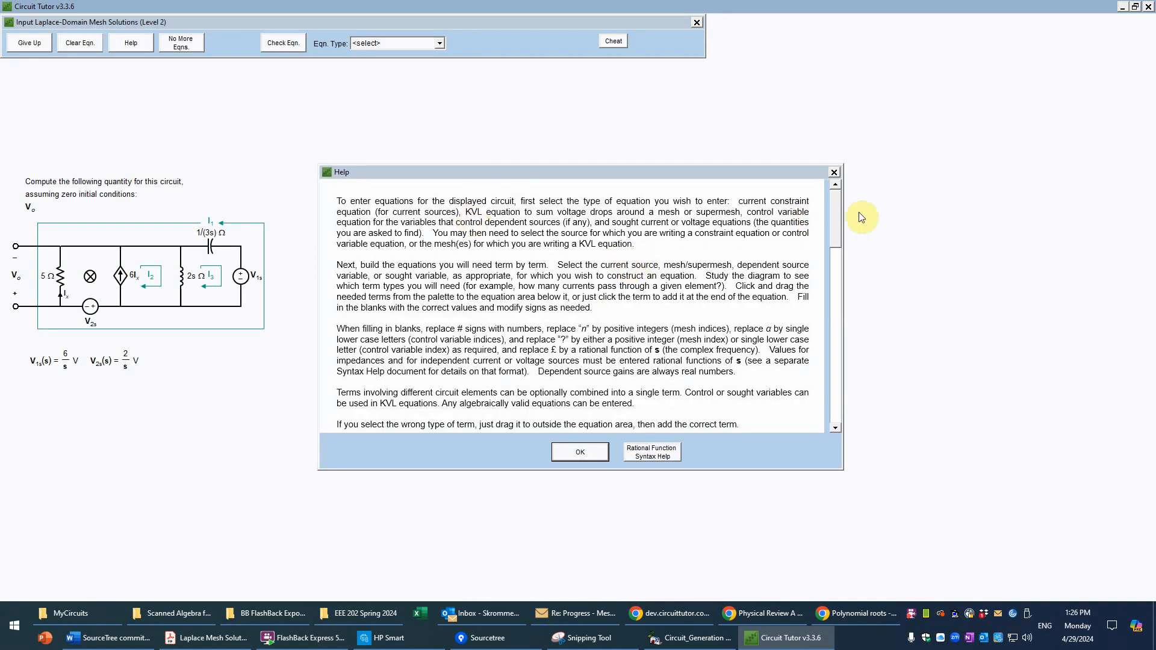
left_click_drag(836, 218, 822, 391)
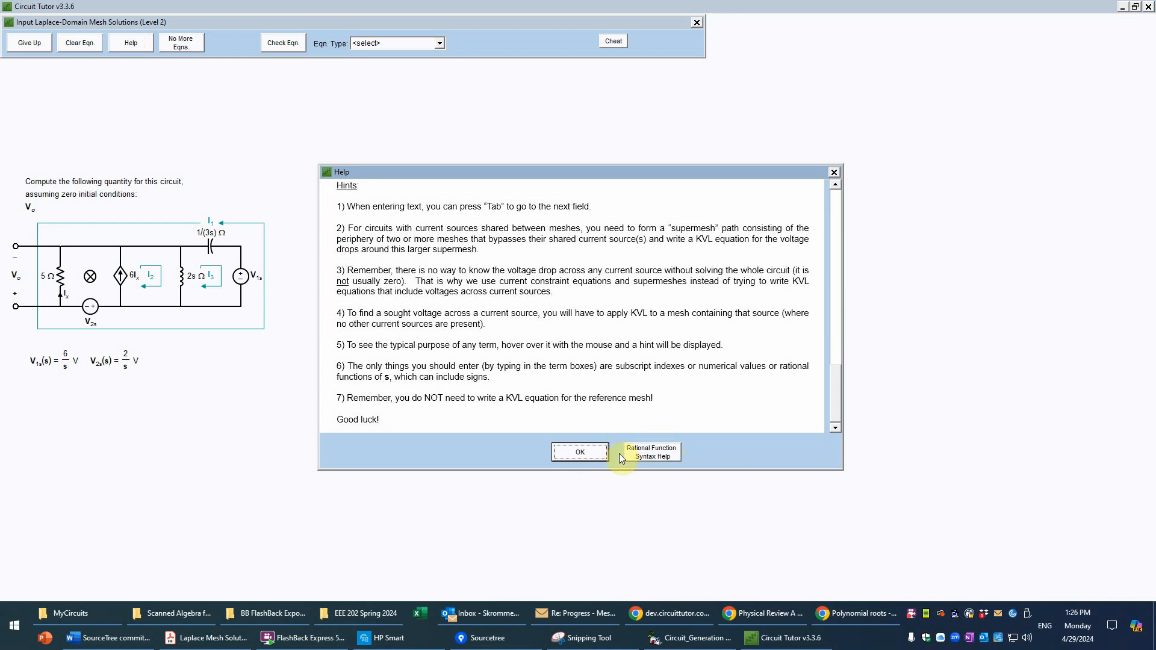
left_click(580, 451)
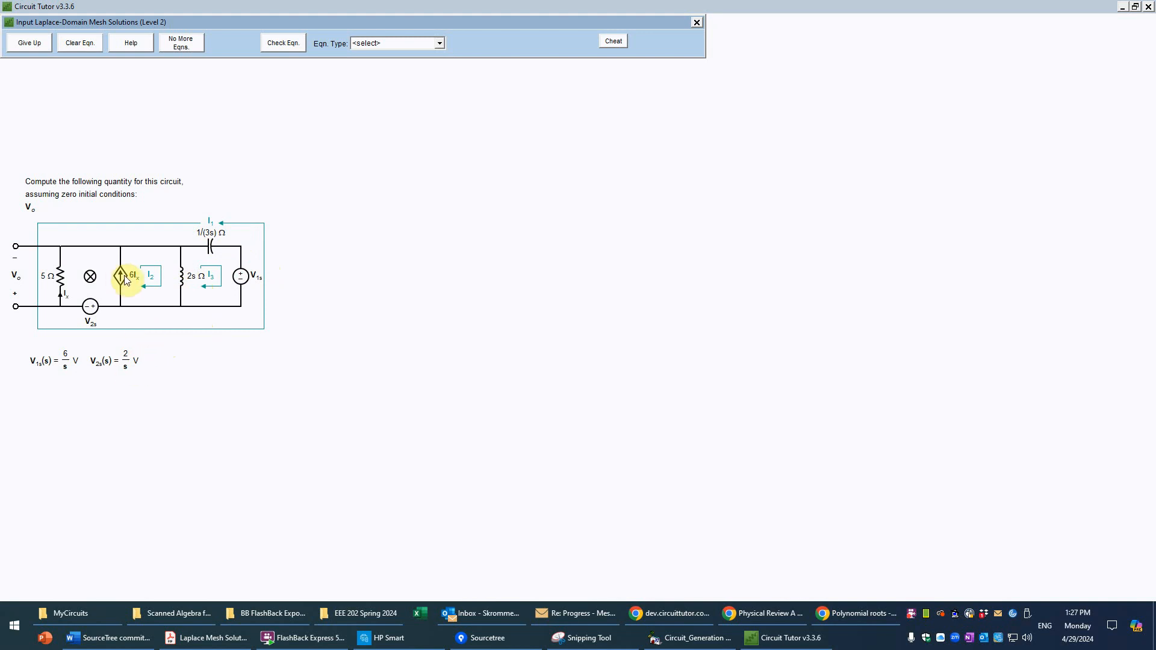
Step: Lay out a Current Constraint equation with a single mesh current equal to a current-controlled current source term
left_click(439, 43)
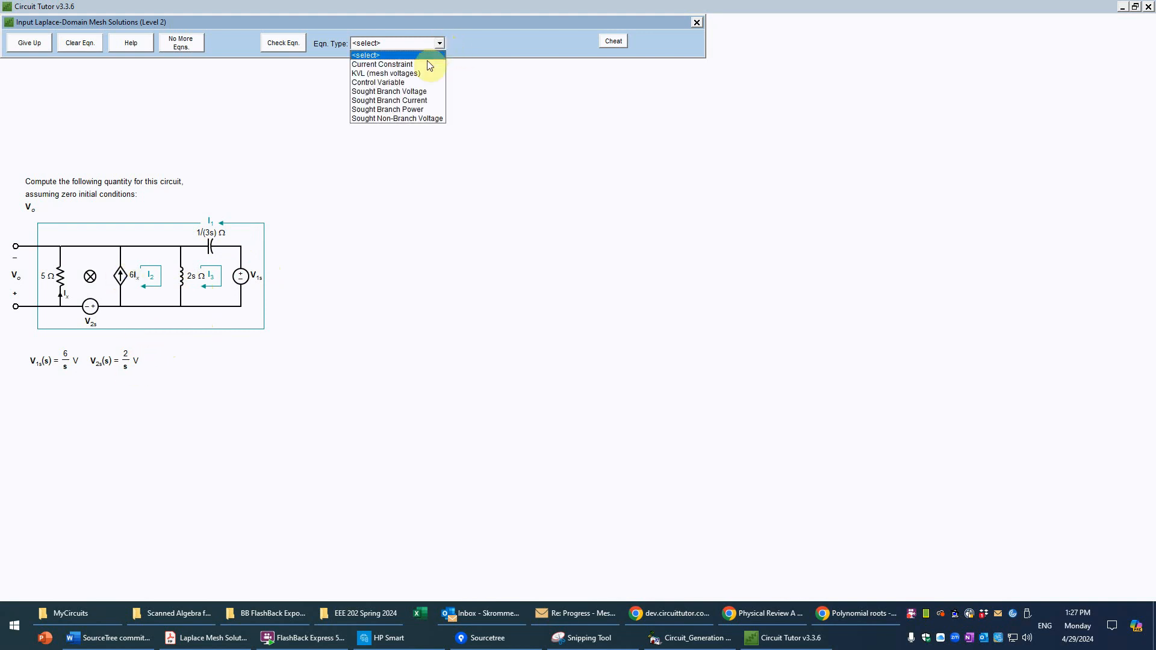
left_click(425, 63)
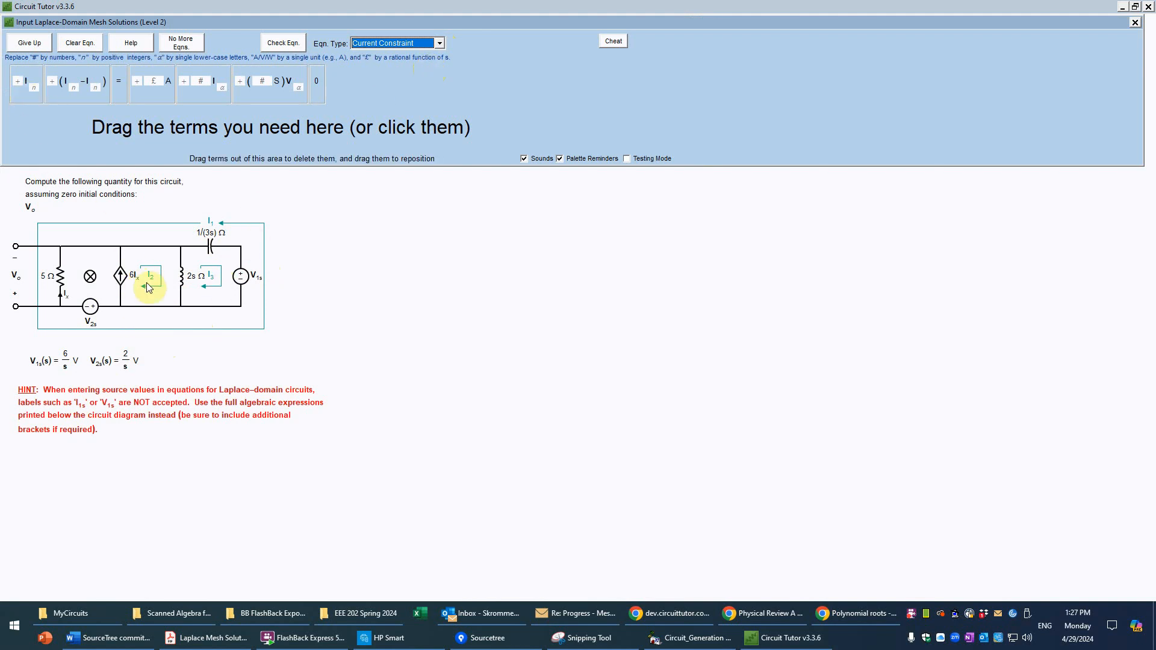
left_click(26, 101)
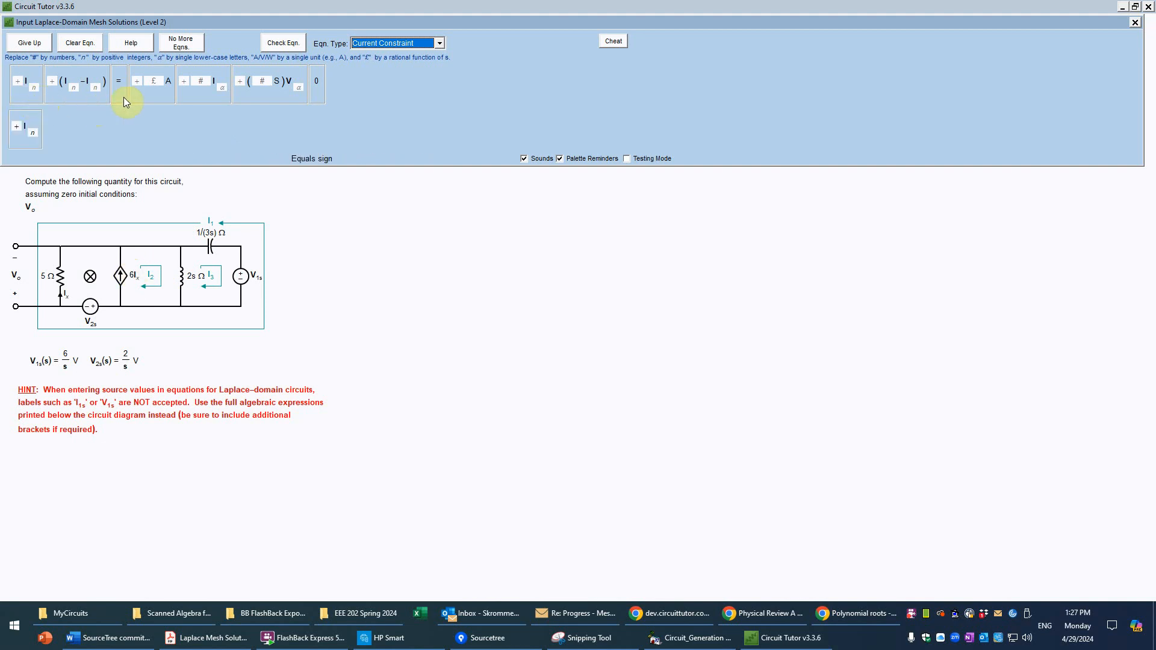
left_click(123, 99)
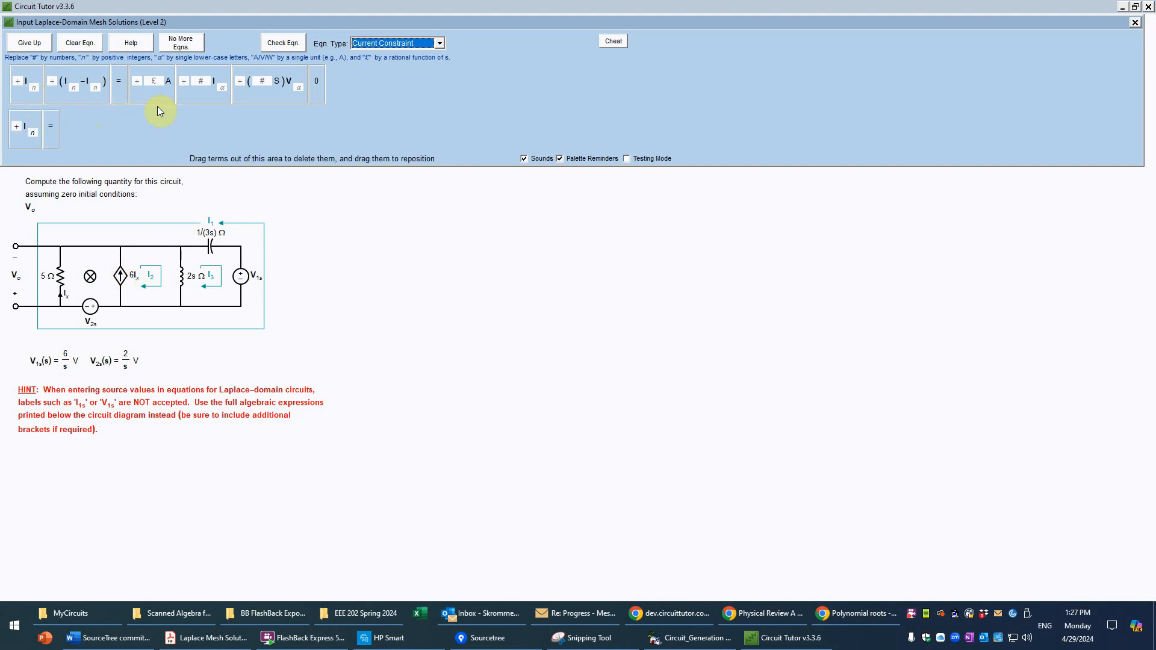
left_click(204, 90)
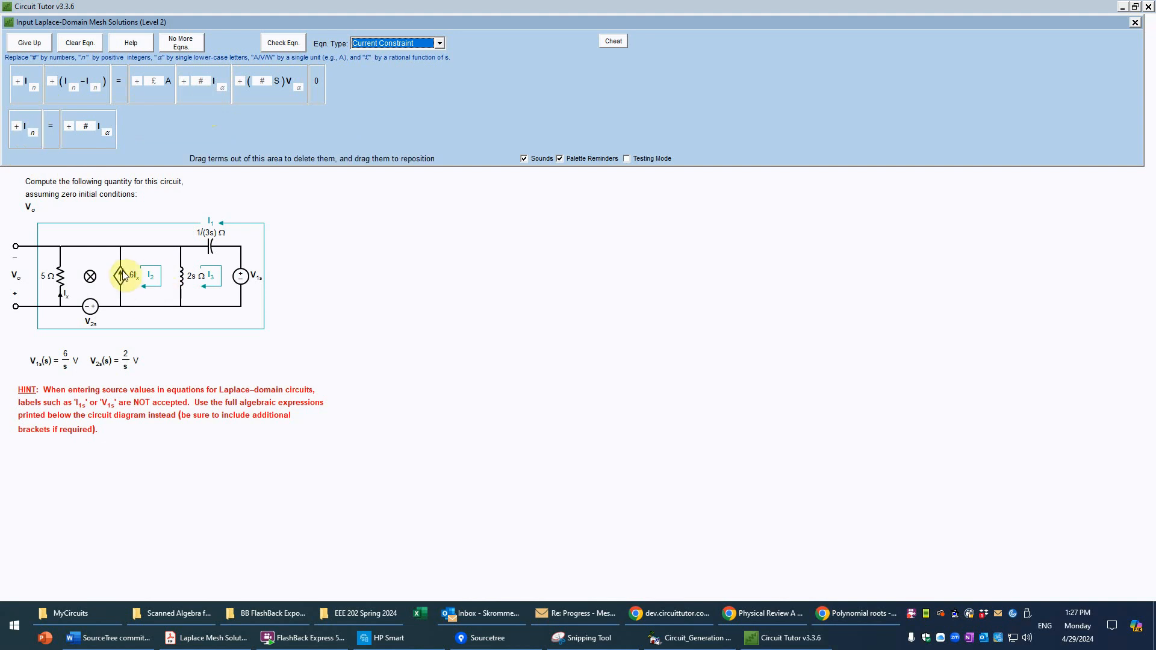
Step: Fill in the current constraint equation as I2 = 6Ix and have it checked
left_click(34, 131)
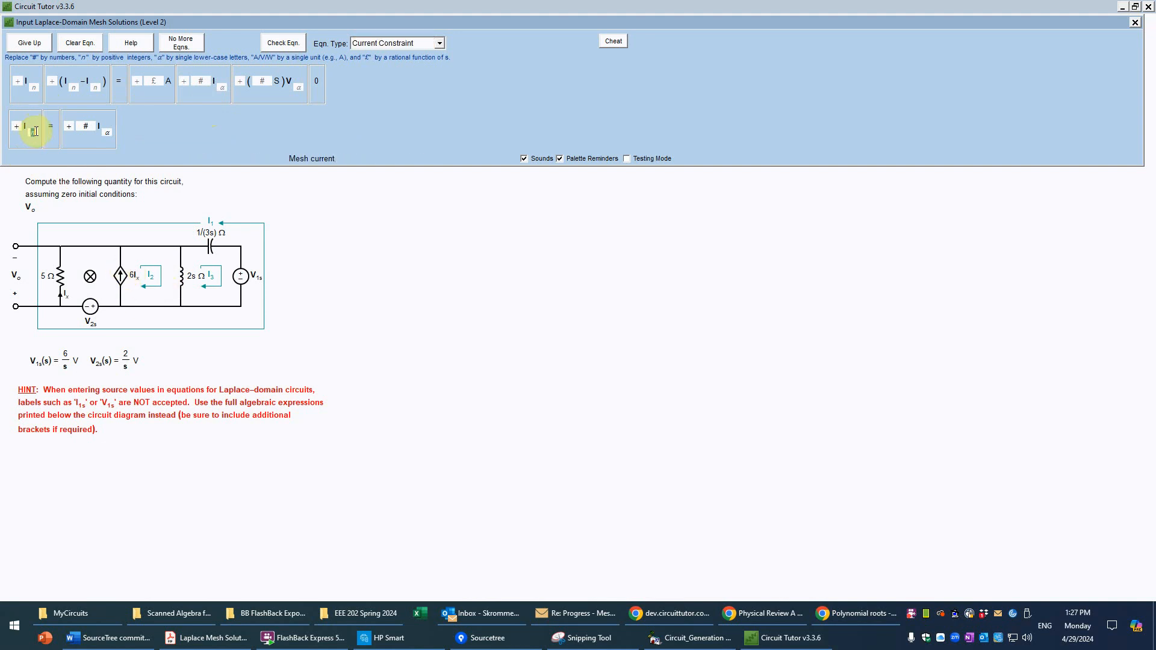
type("2")
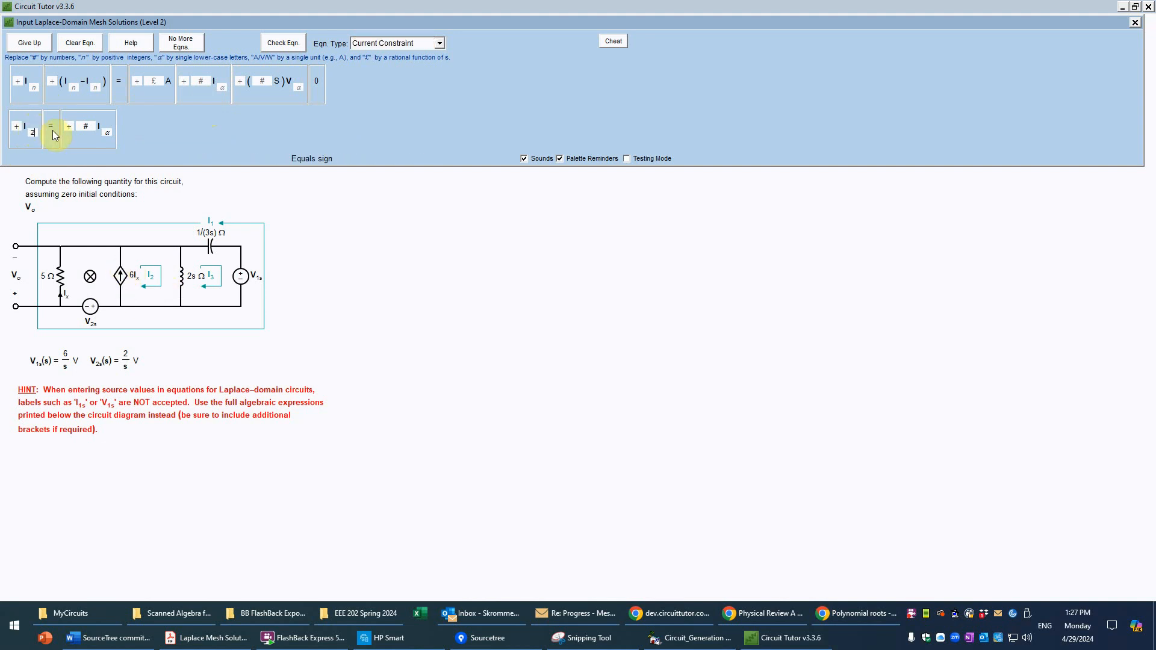
left_click(87, 127)
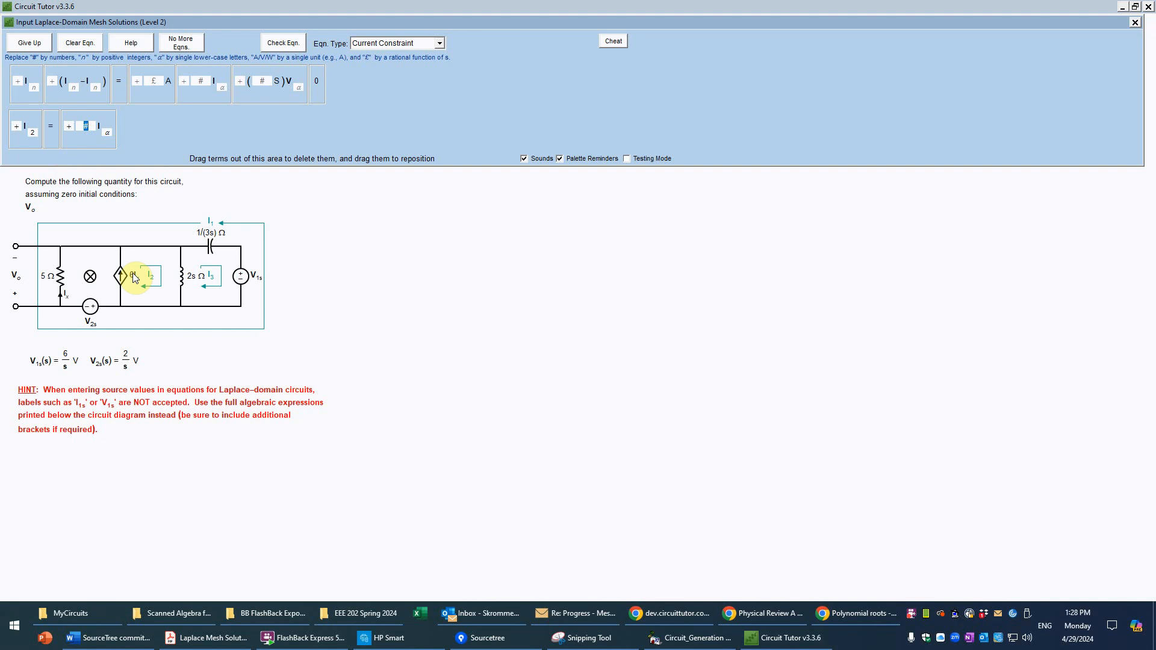
type("6")
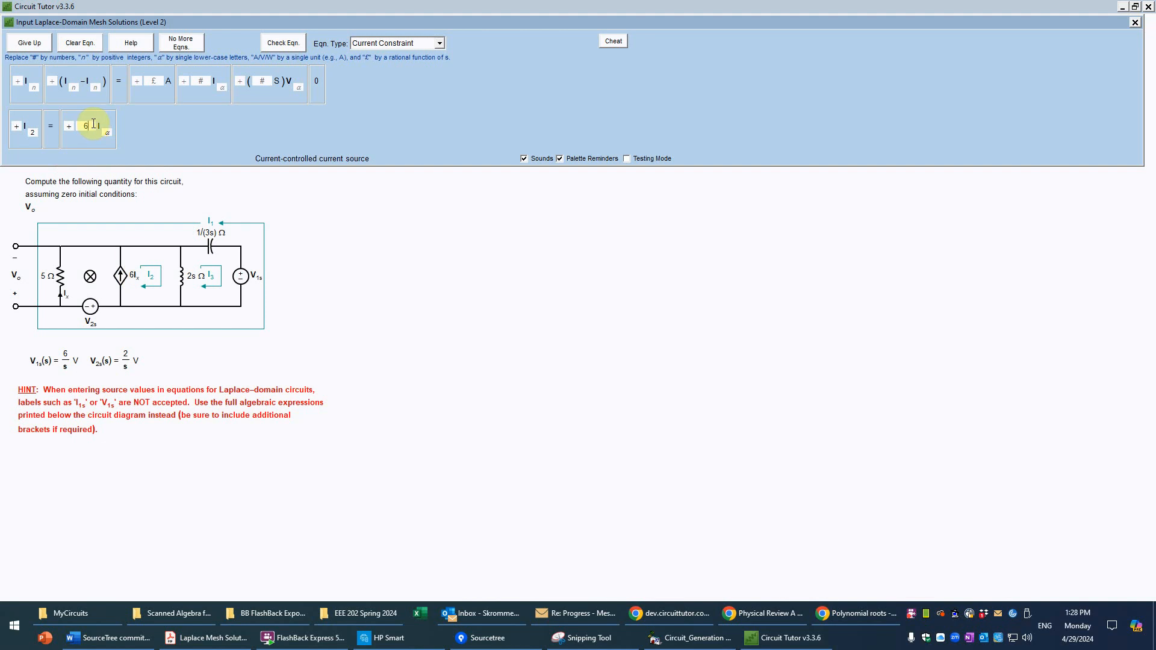
left_click(108, 132)
left_click(111, 132)
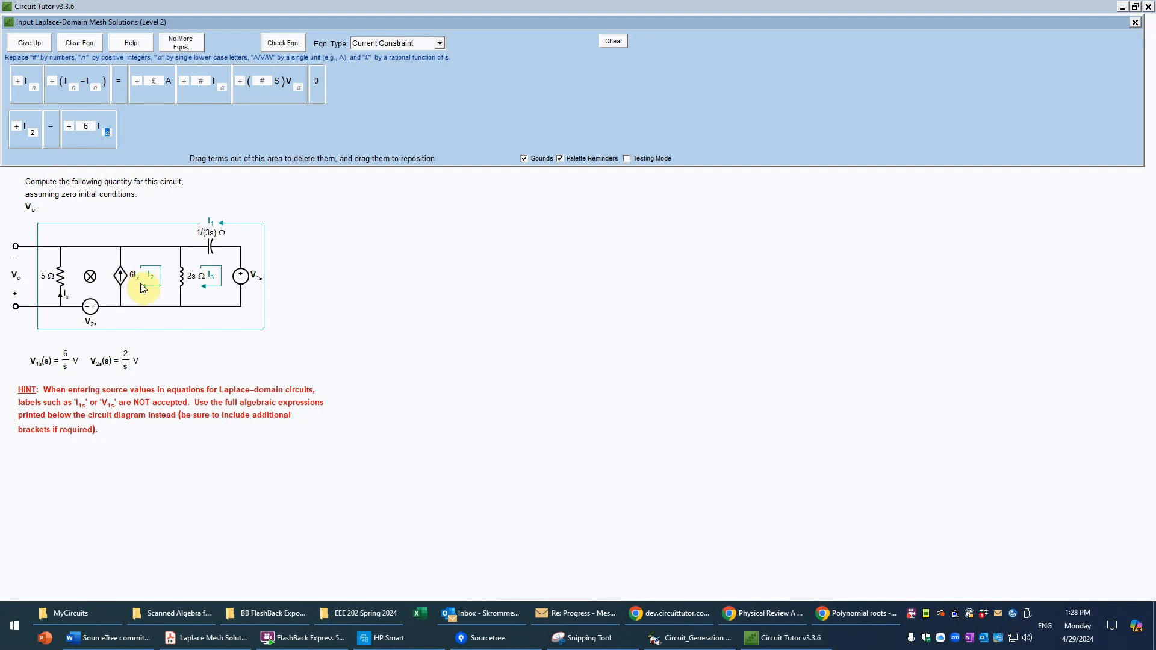
type("x")
left_click(289, 46)
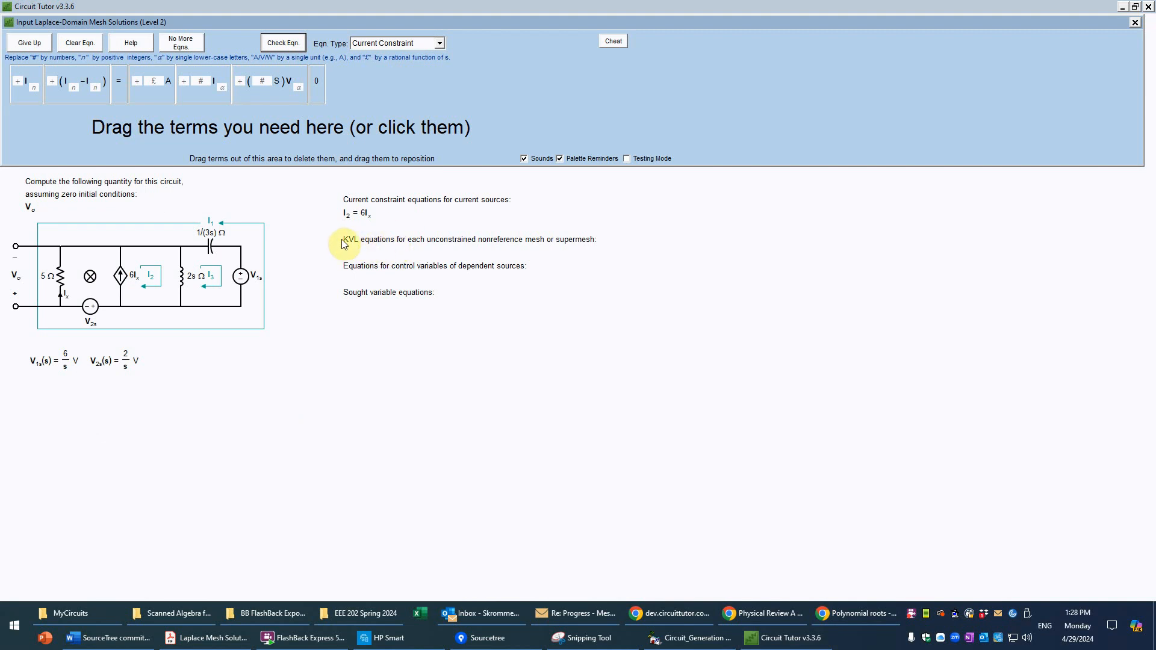
Step: Begin a KVL (mesh voltages) equation for mesh I3
left_click(441, 41)
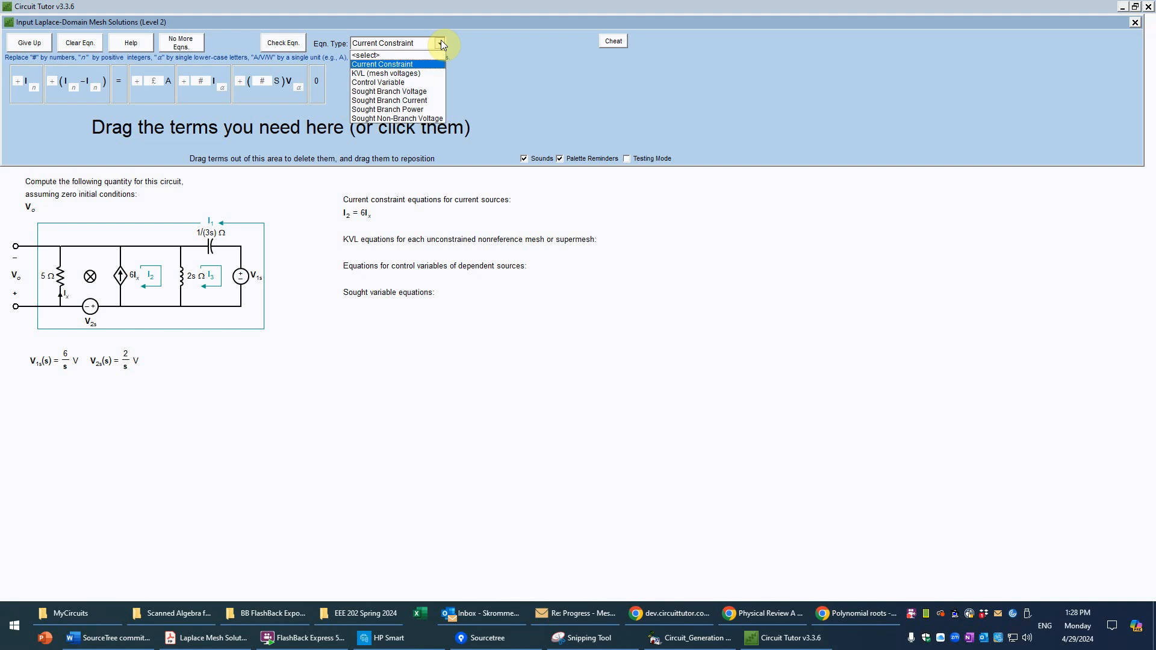
left_click(408, 74)
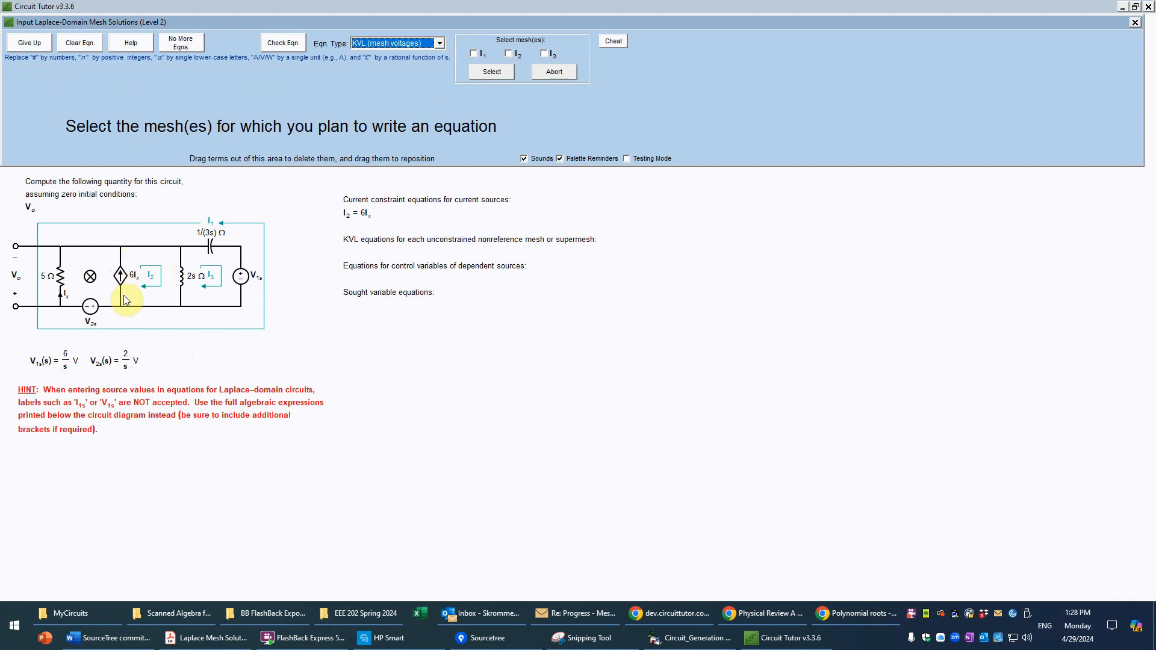
left_click(545, 54)
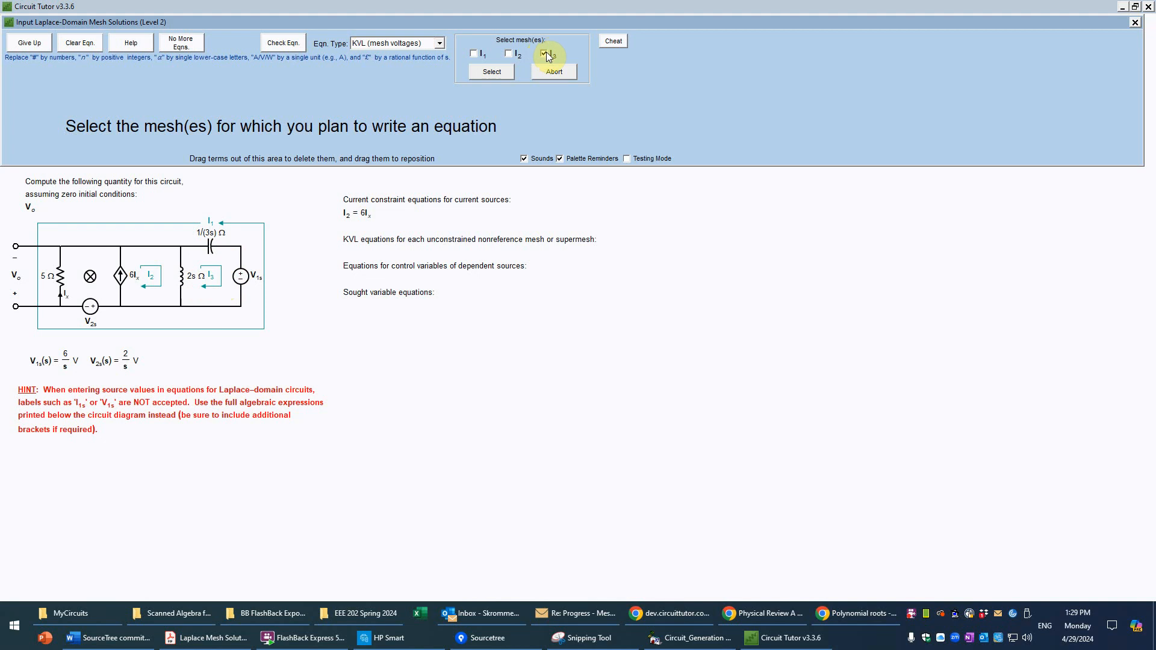
left_click(493, 72)
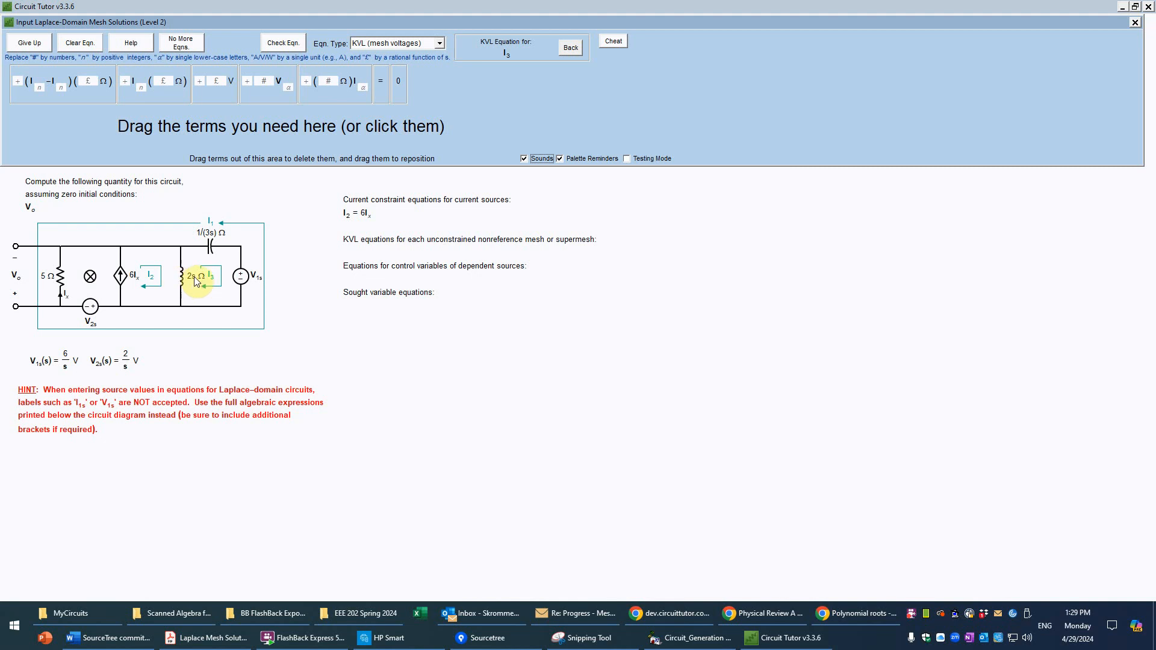
Step: Lay out the mesh I3 equation with two shared-impedance voltage drops and a constant voltage source term, summing to 0
left_click(103, 88)
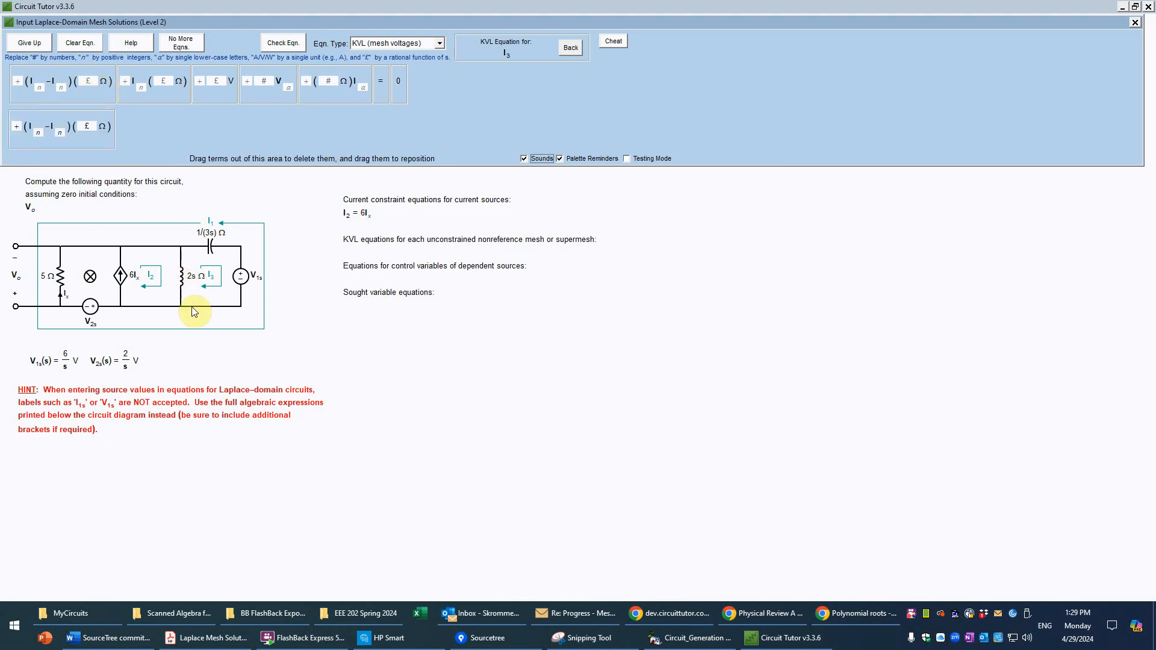
left_click(96, 95)
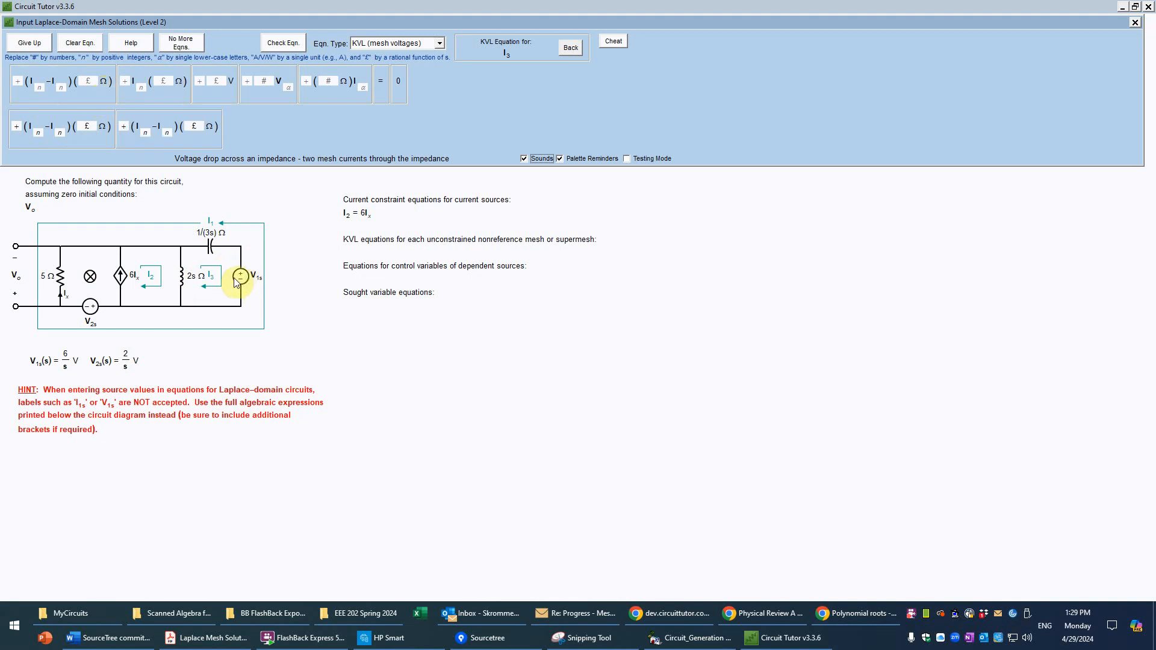
left_click(221, 90)
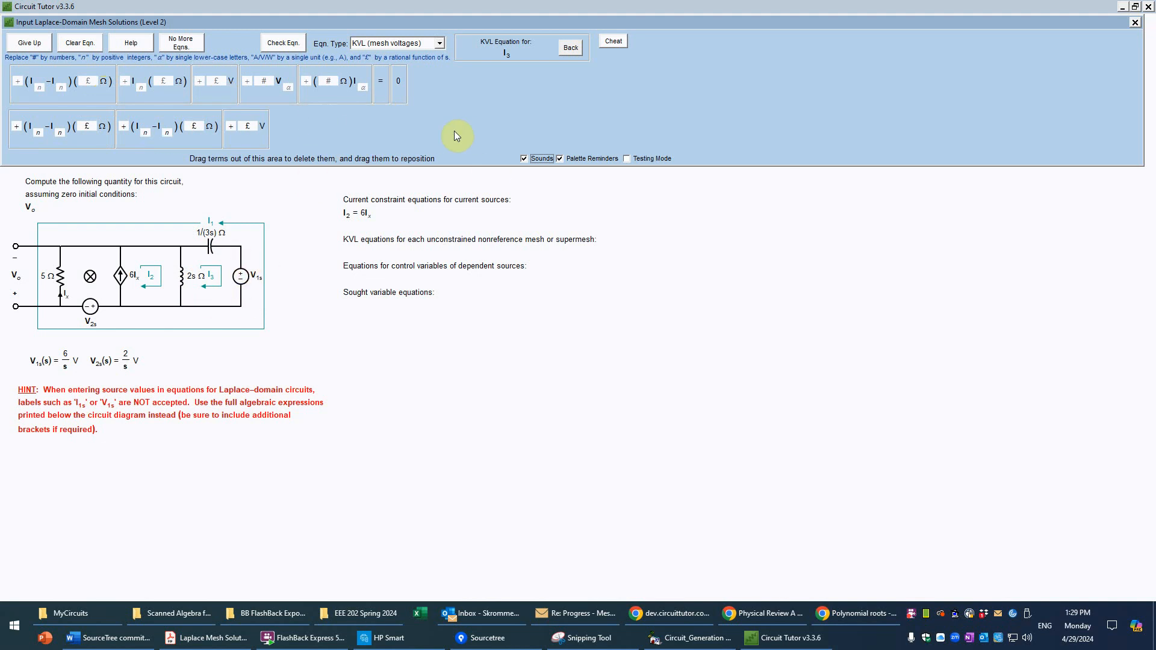
left_click(384, 88)
Step: Fill in the mesh I3 equation's two shared-impedance terms as (I3 − I2)(2s Ω) and (I3 − I1)(1/(3s) Ω)
left_click(39, 130)
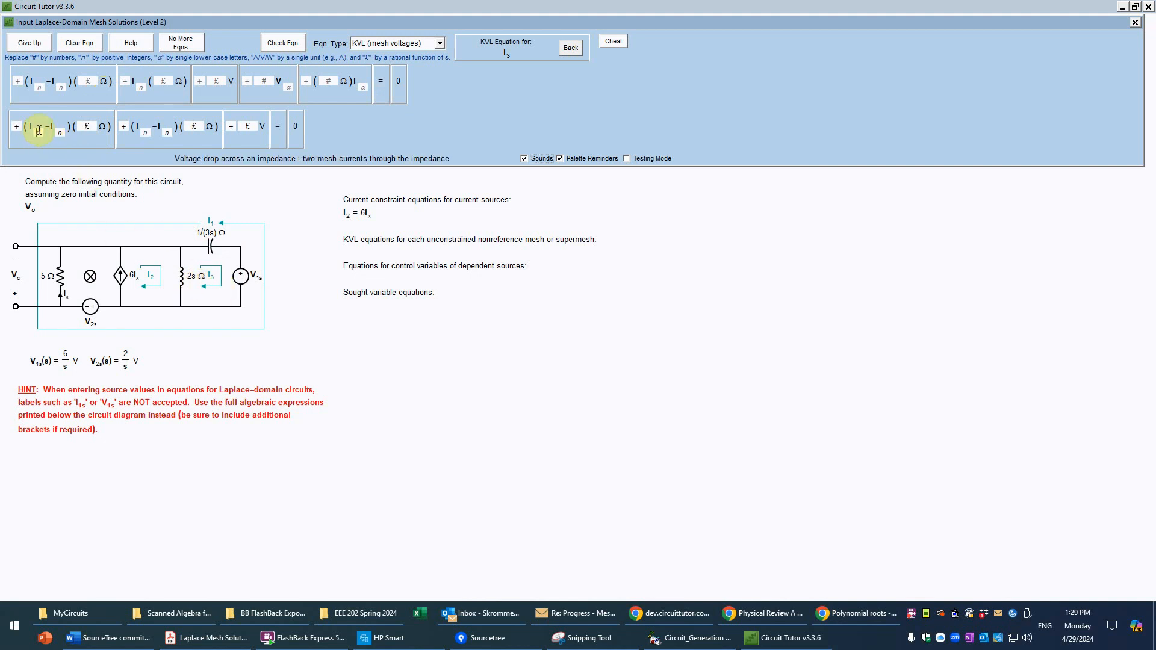
type("3")
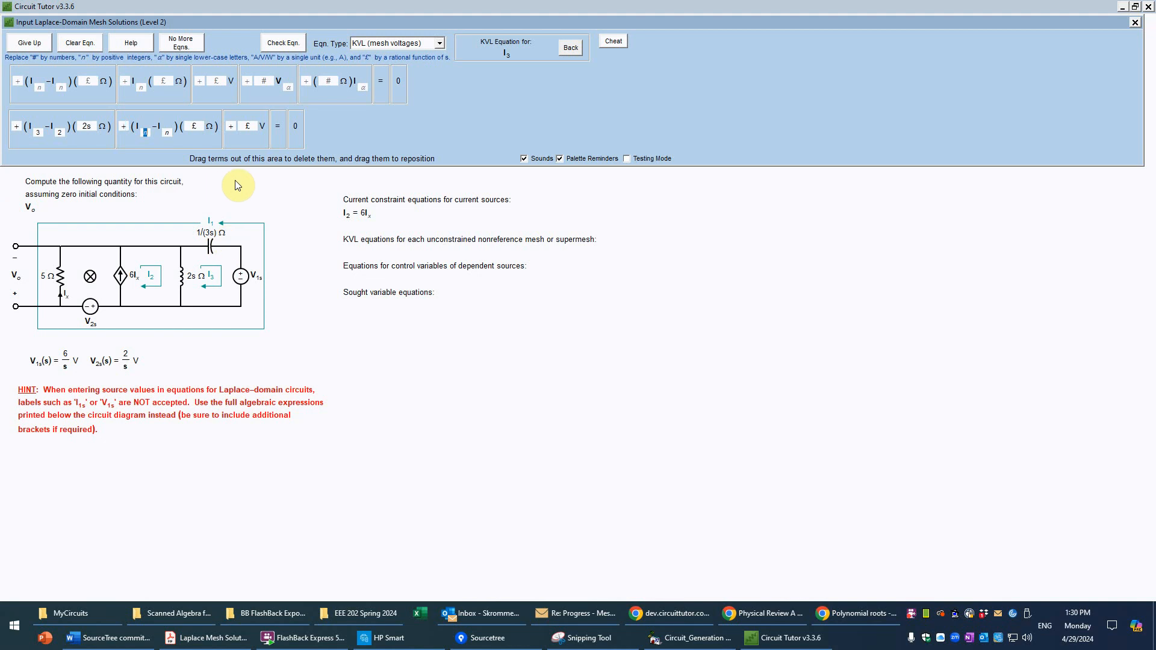
type("3")
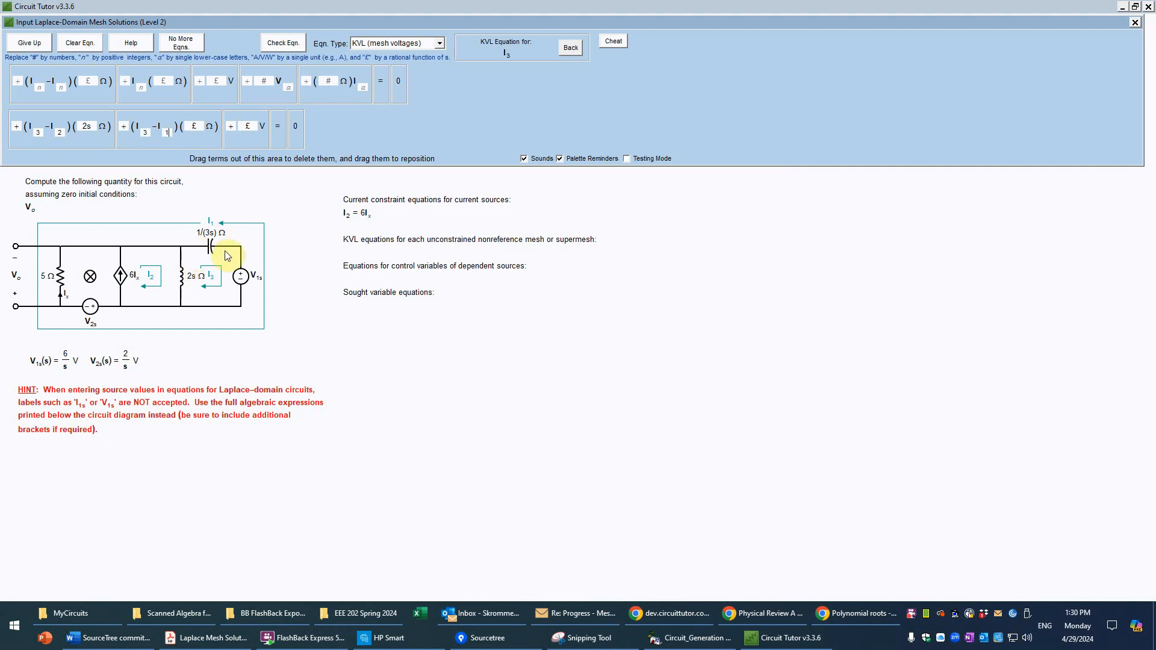
left_click(195, 126)
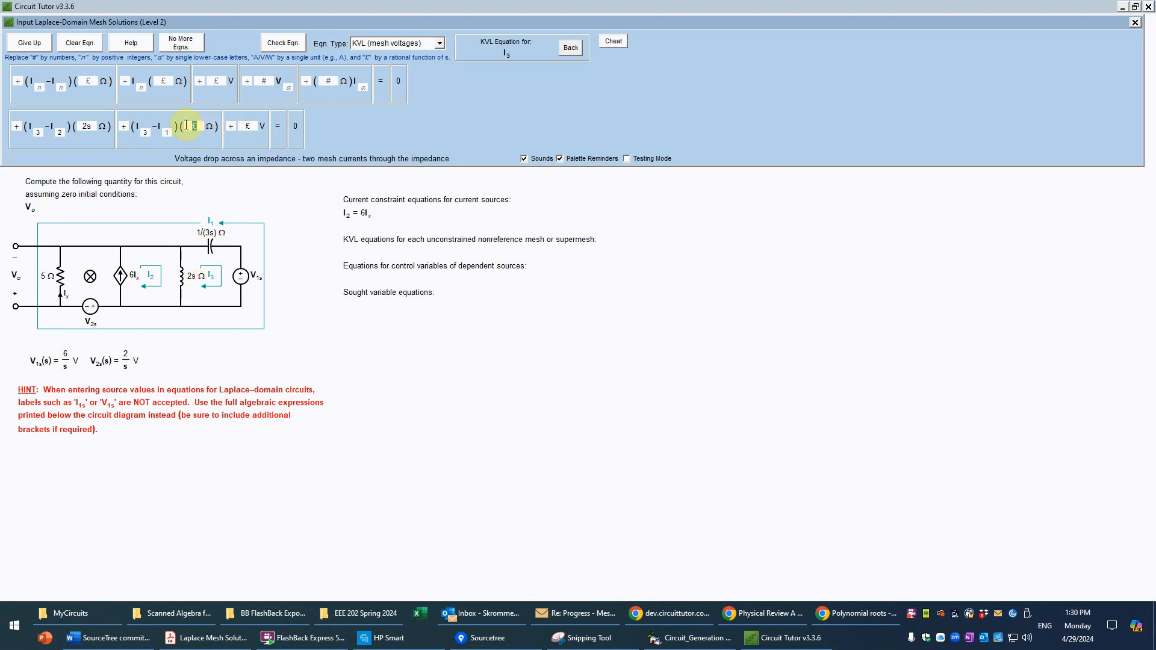
type("1/(")
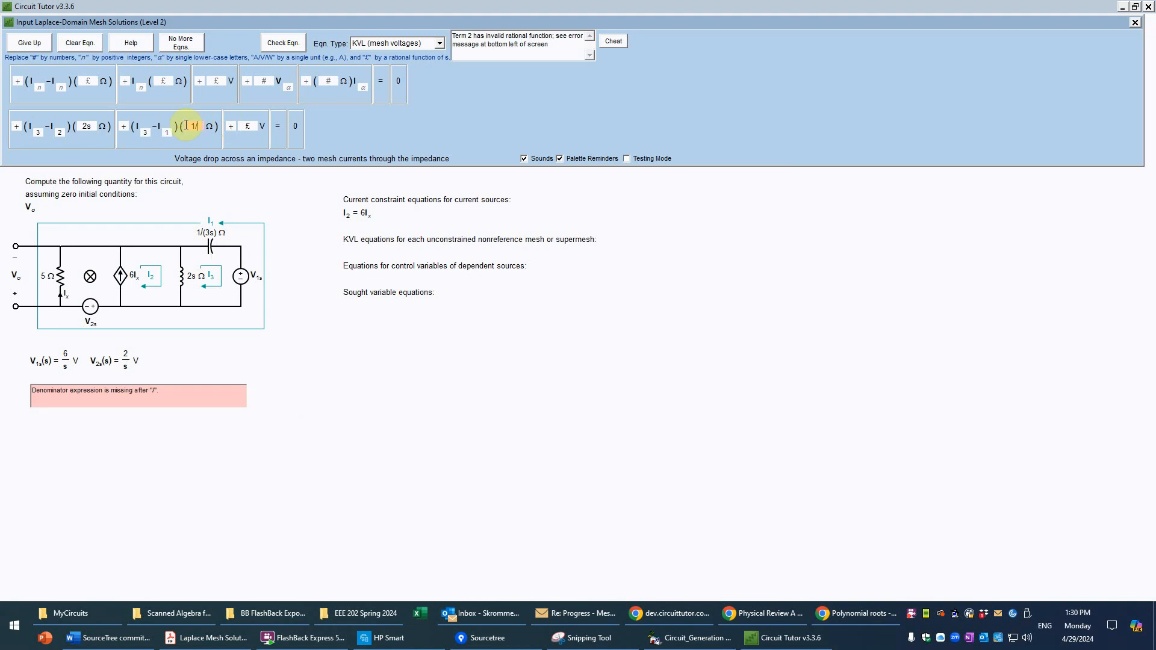
type("3s)")
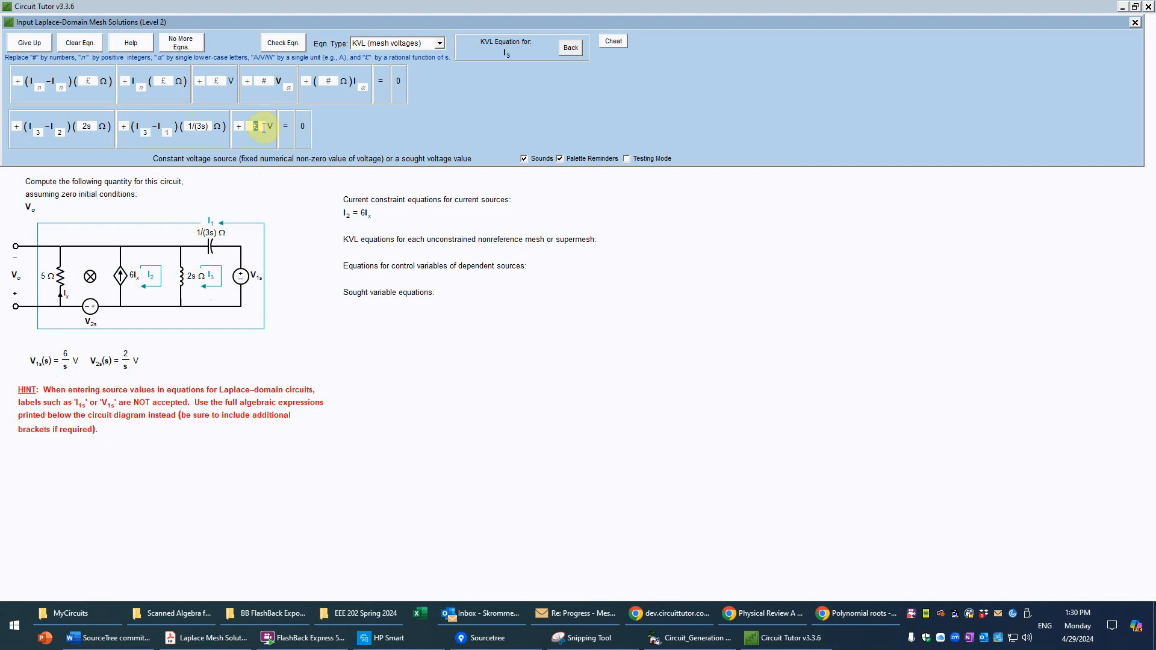
Step: Set the voltage source term of the mesh I3 equation to +6/s V and have the equation checked
type("6/s")
left_click(282, 44)
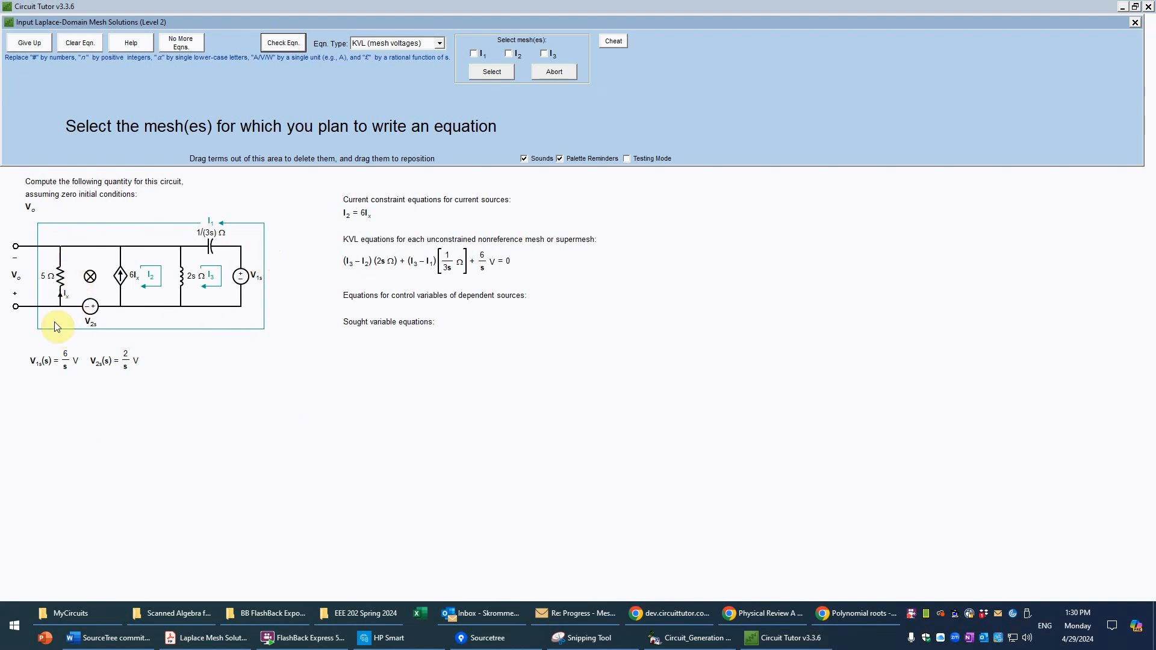
Step: Begin a KVL equation for mesh I1 with two constant voltage sources, one shared-impedance drop and one single-current impedance drop, equal to 0
left_click(475, 53)
left_click(490, 72)
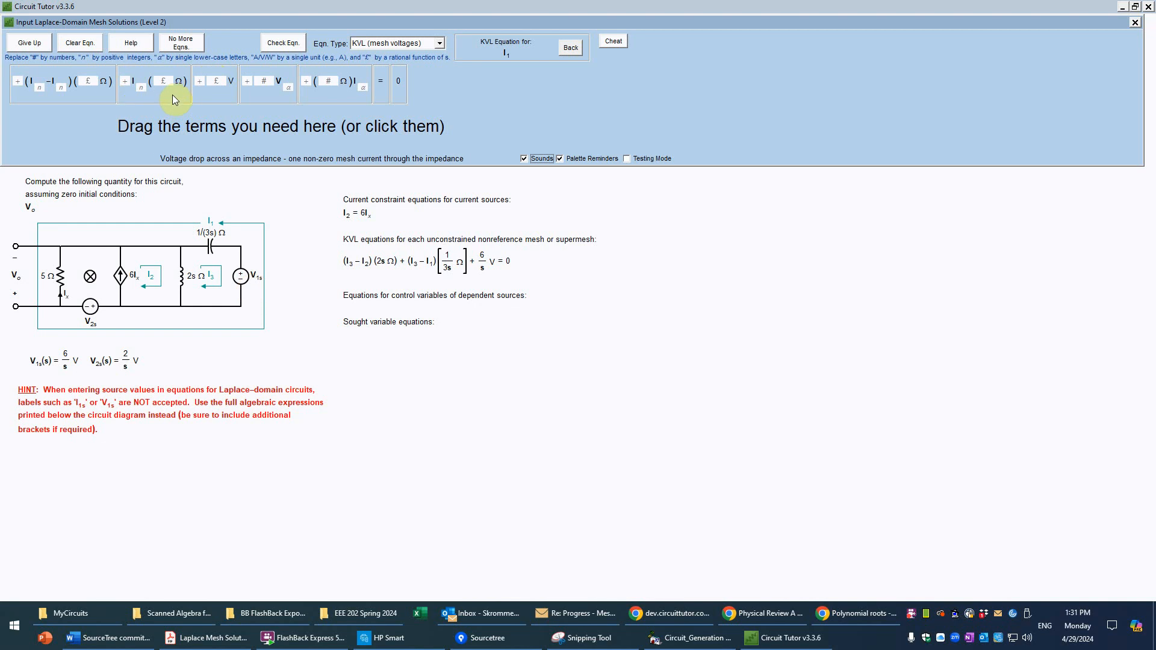
left_click(227, 92)
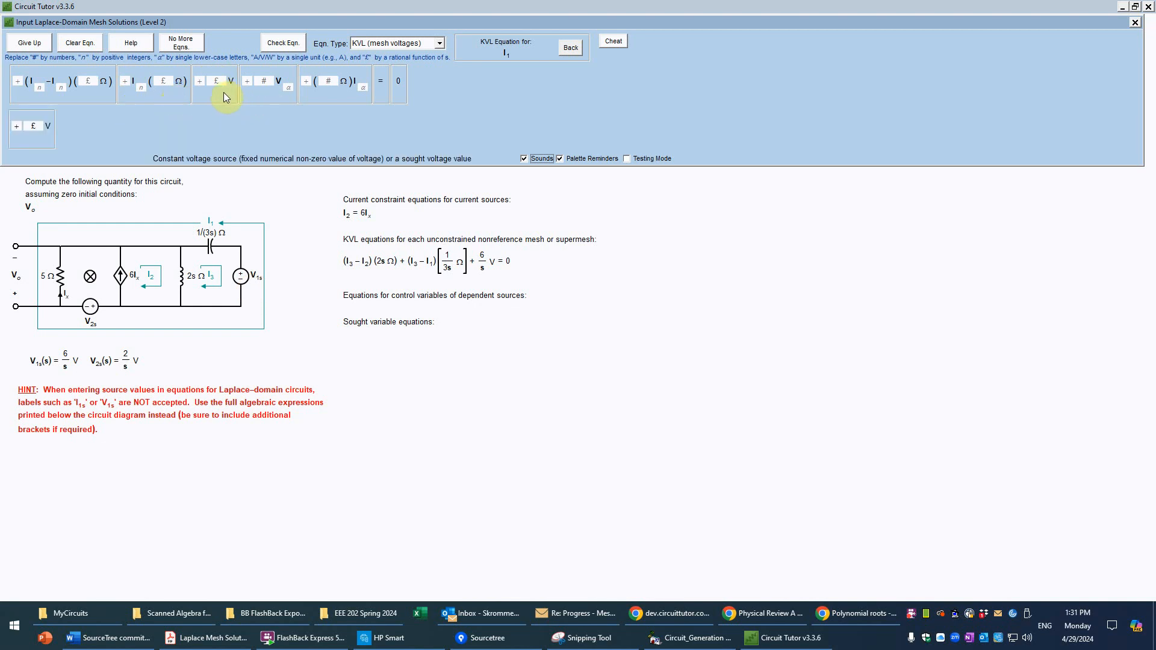
left_click(223, 94)
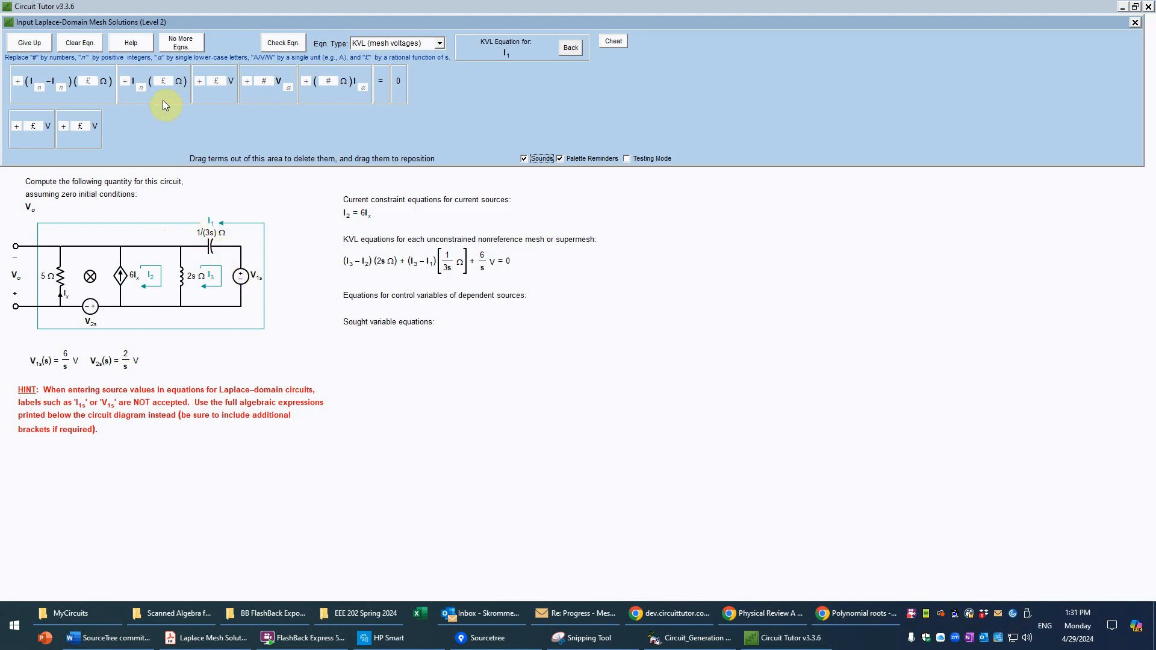
left_click(103, 99)
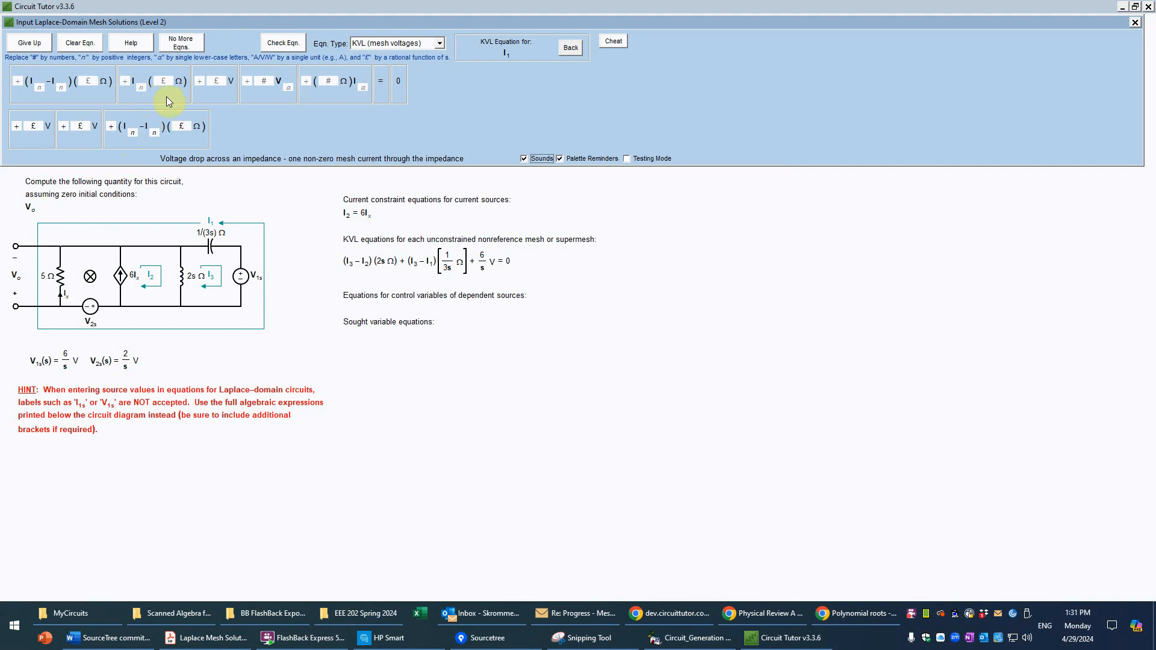
left_click_drag(166, 97, 269, 128)
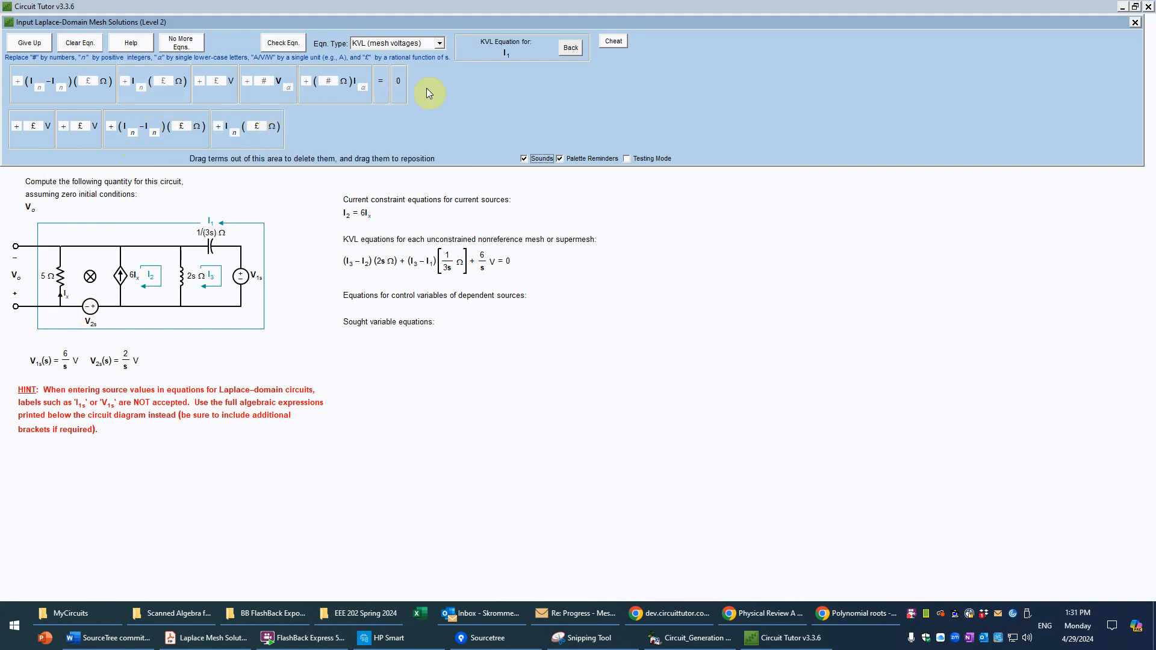
left_click_drag(380, 87, 294, 128)
left_click_drag(402, 93, 347, 136)
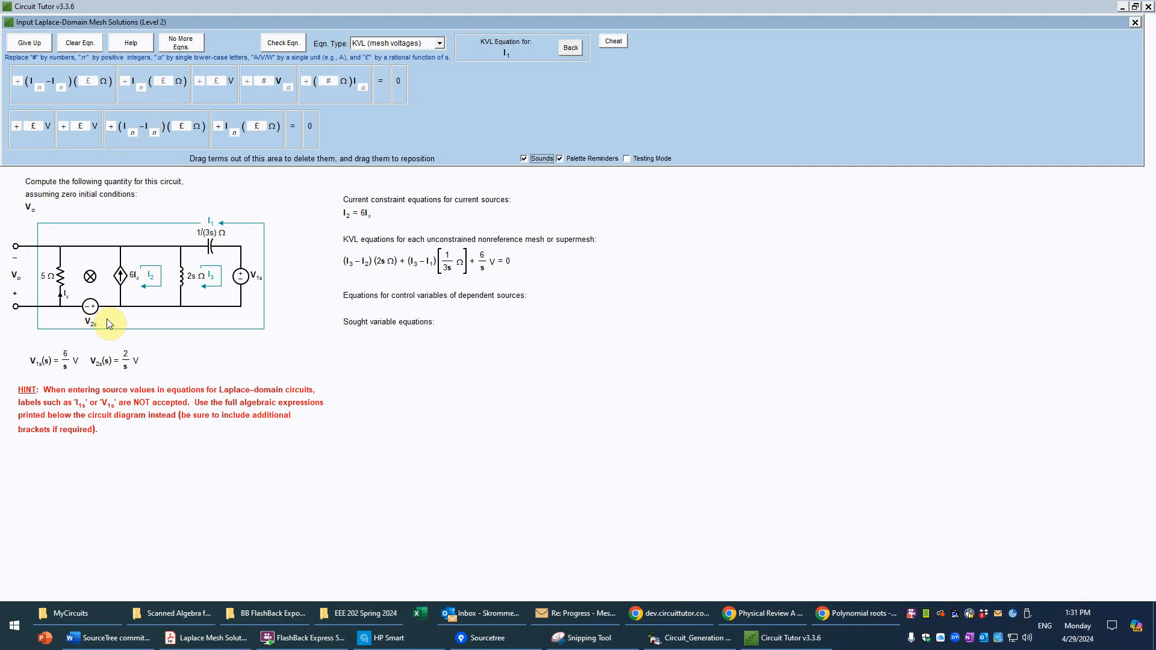
Step: Set the two voltage source terms of the mesh I1 equation to −2/s V and −6/s V
left_click(18, 127)
type("-")
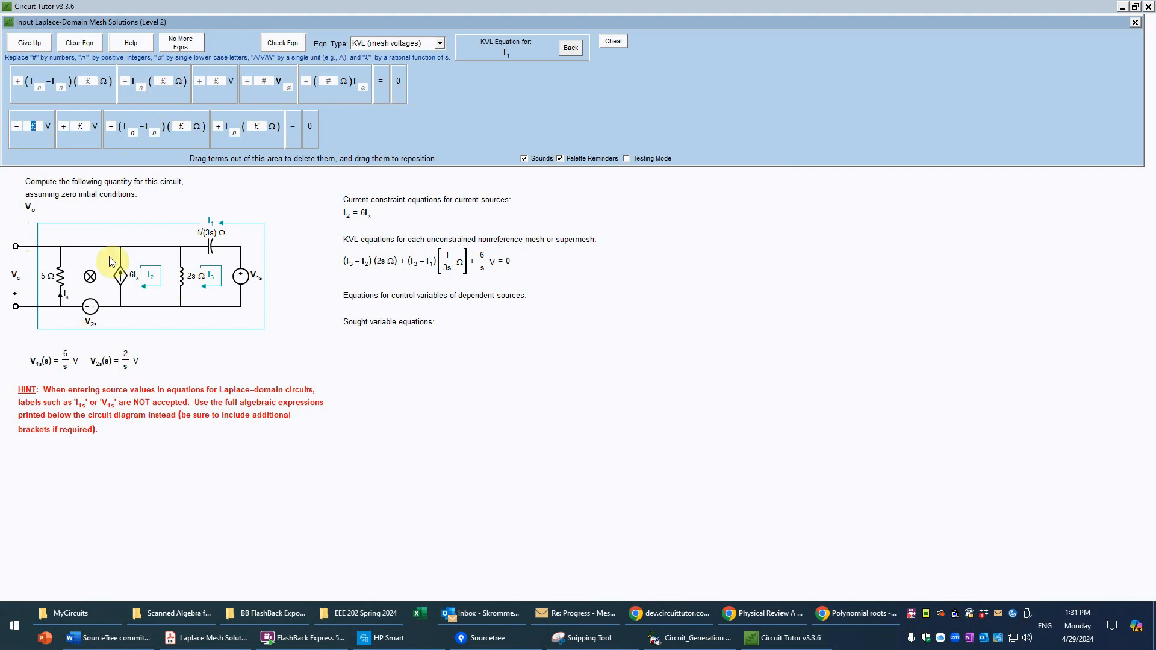
type("2/s")
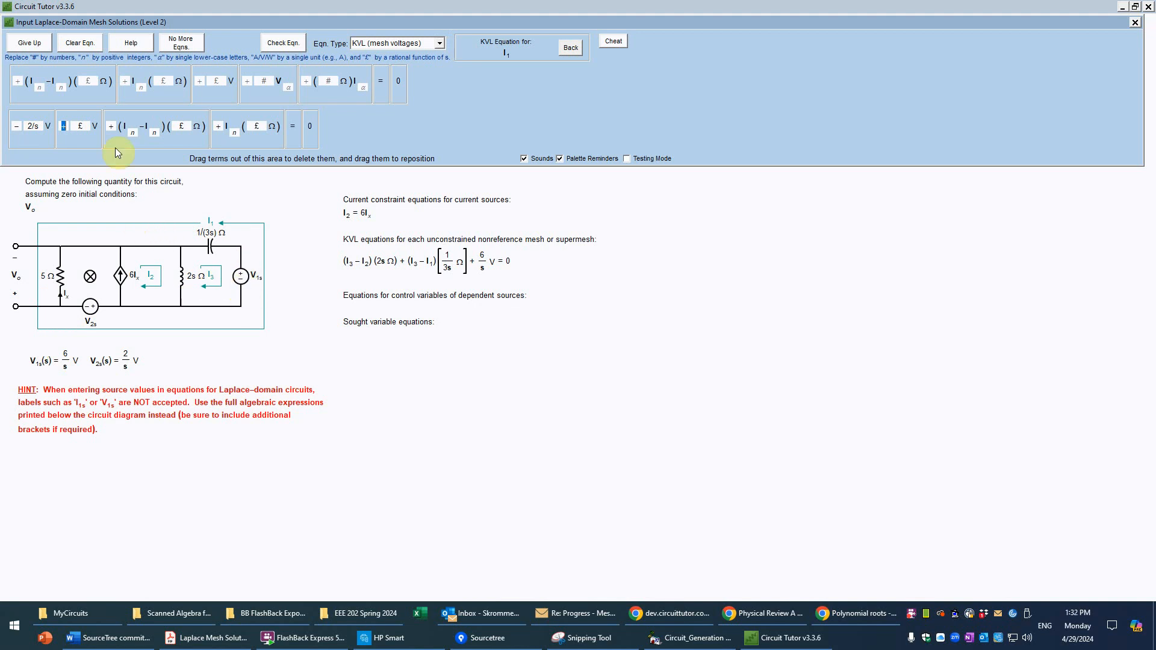
type("-")
key("Tab")
type("6/s")
Step: Fill in the shared-impedance term of the mesh I1 equation as (I1 − I3)(1/(3s) Ω)
left_click(135, 133)
type("1")
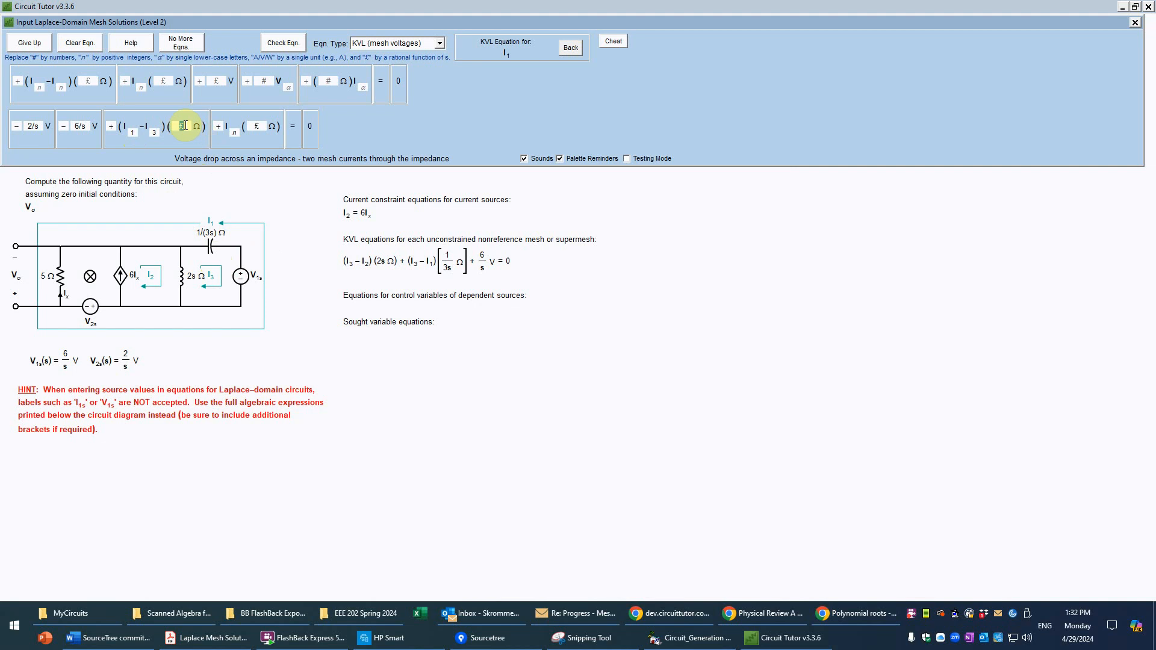
type("1/")
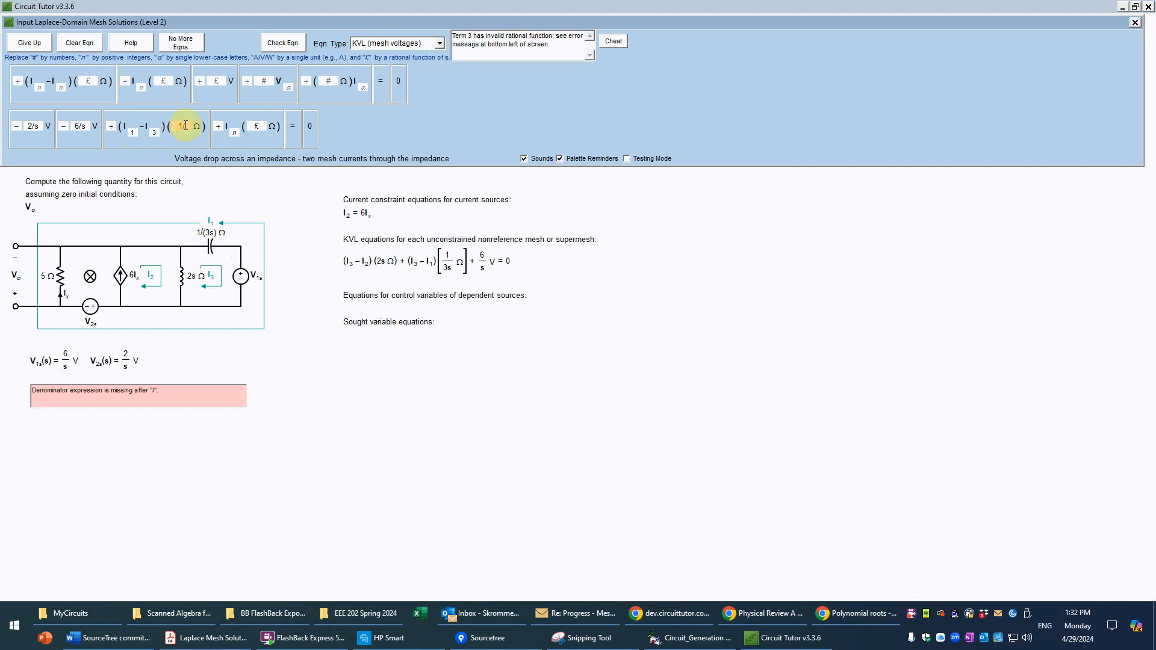
type("(3s)")
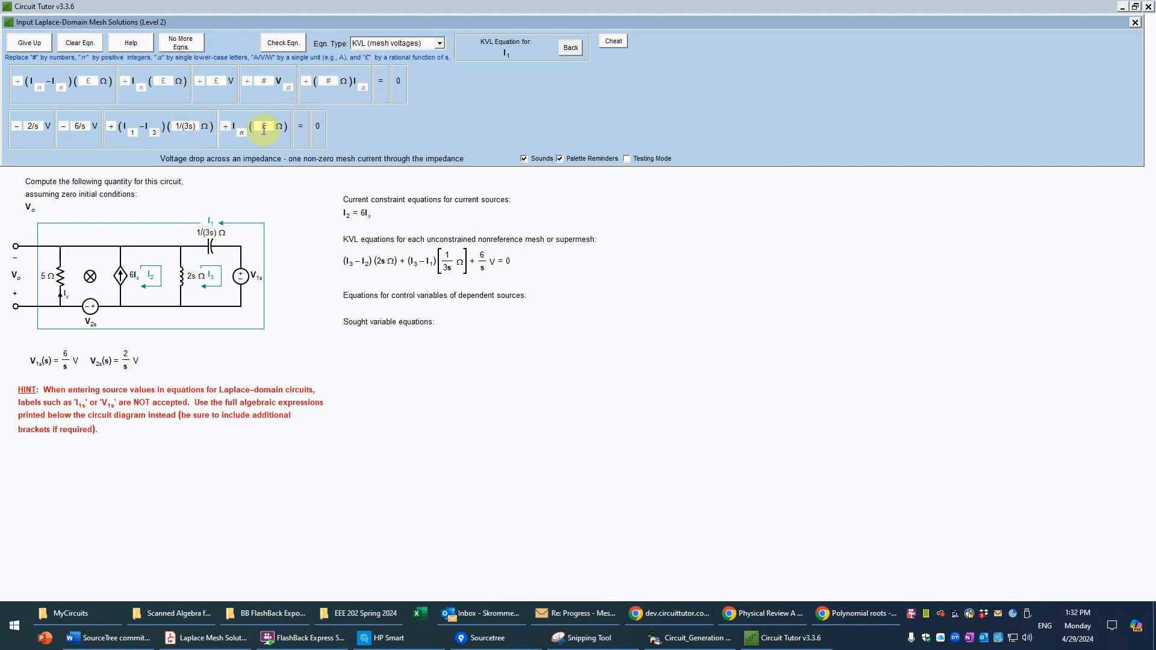
Step: Fill in the single-current impedance term as I1(5 Ω) and have the mesh I1 equation checked
left_click(241, 132)
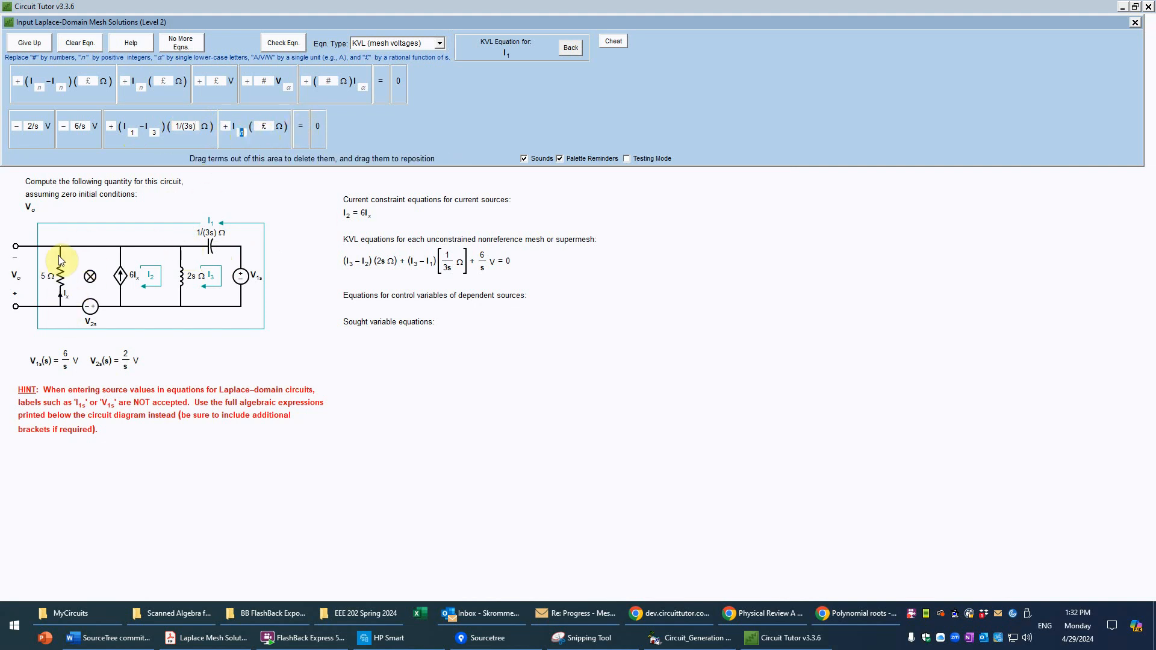
key("Tab")
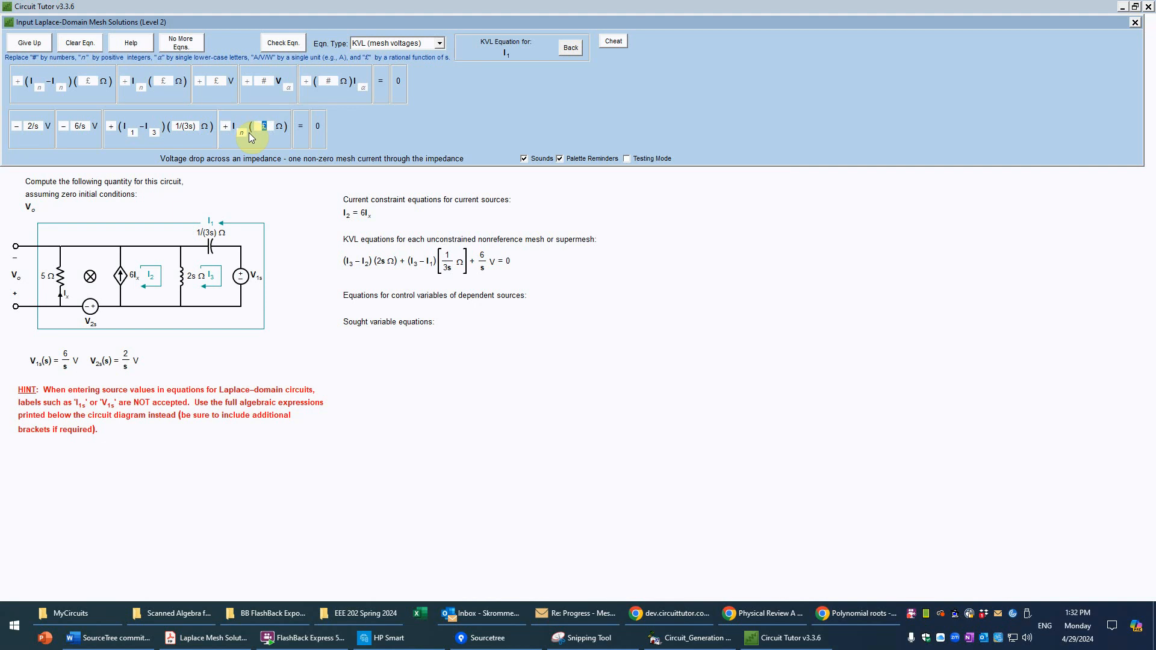
type("1")
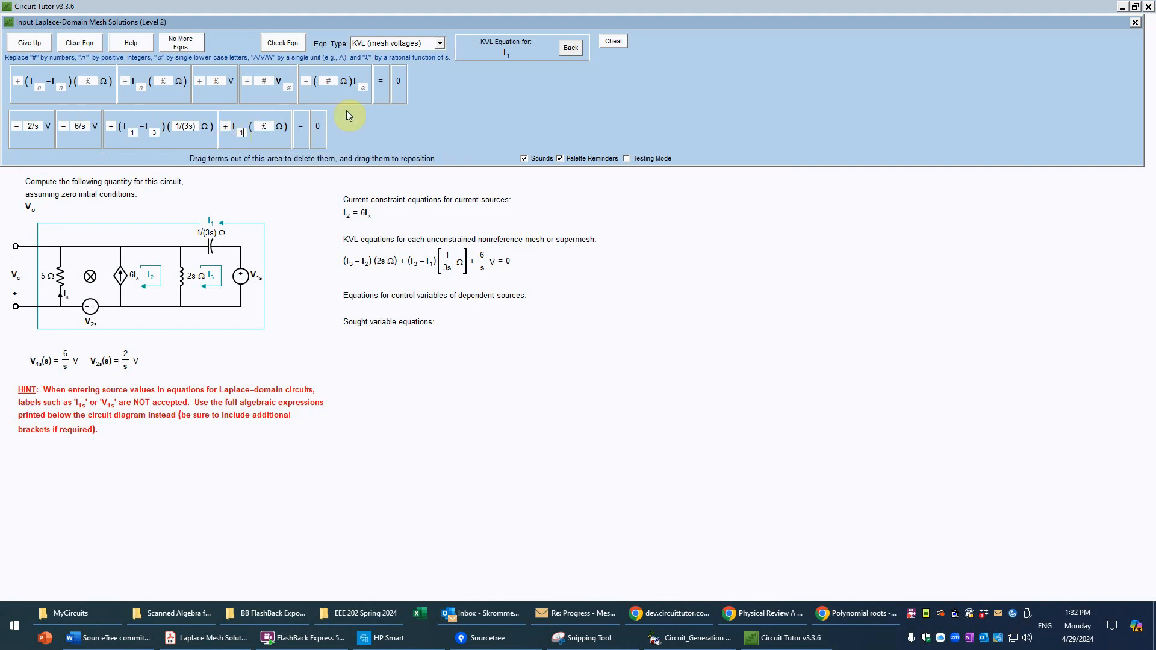
left_click(271, 124)
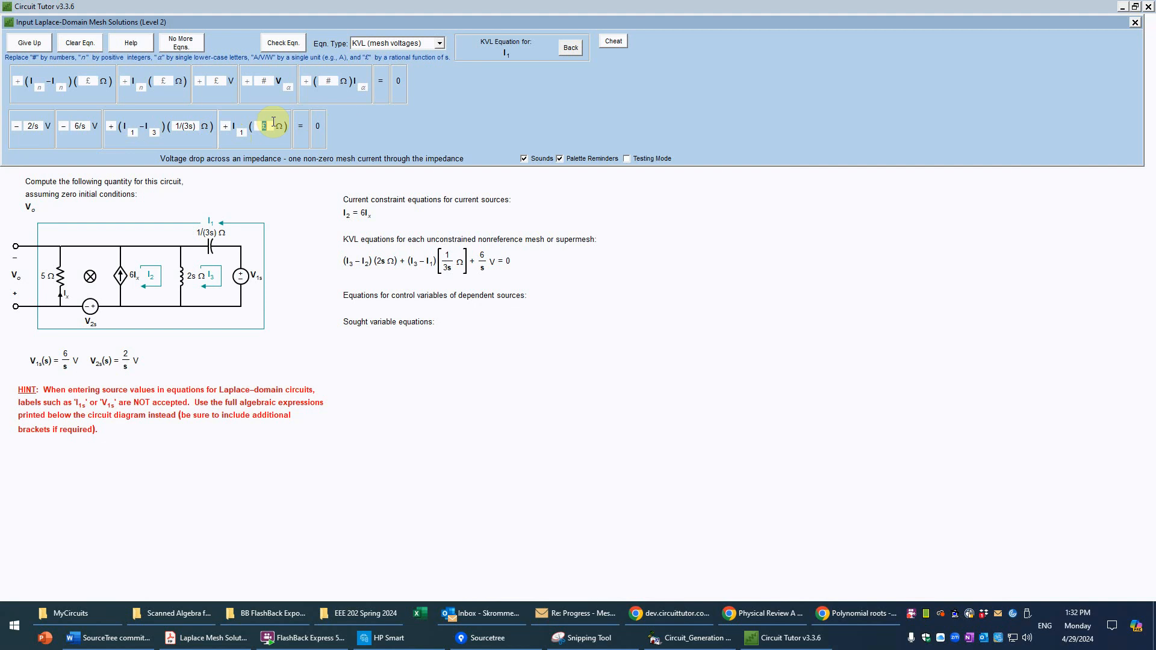
type("5")
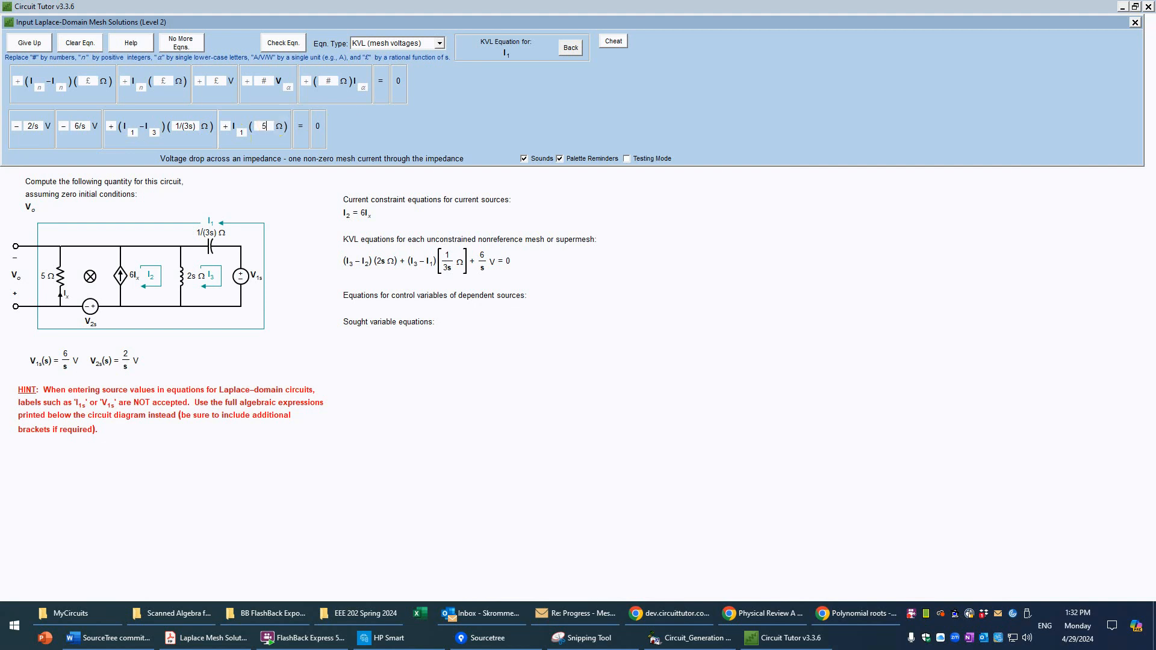
left_click(288, 44)
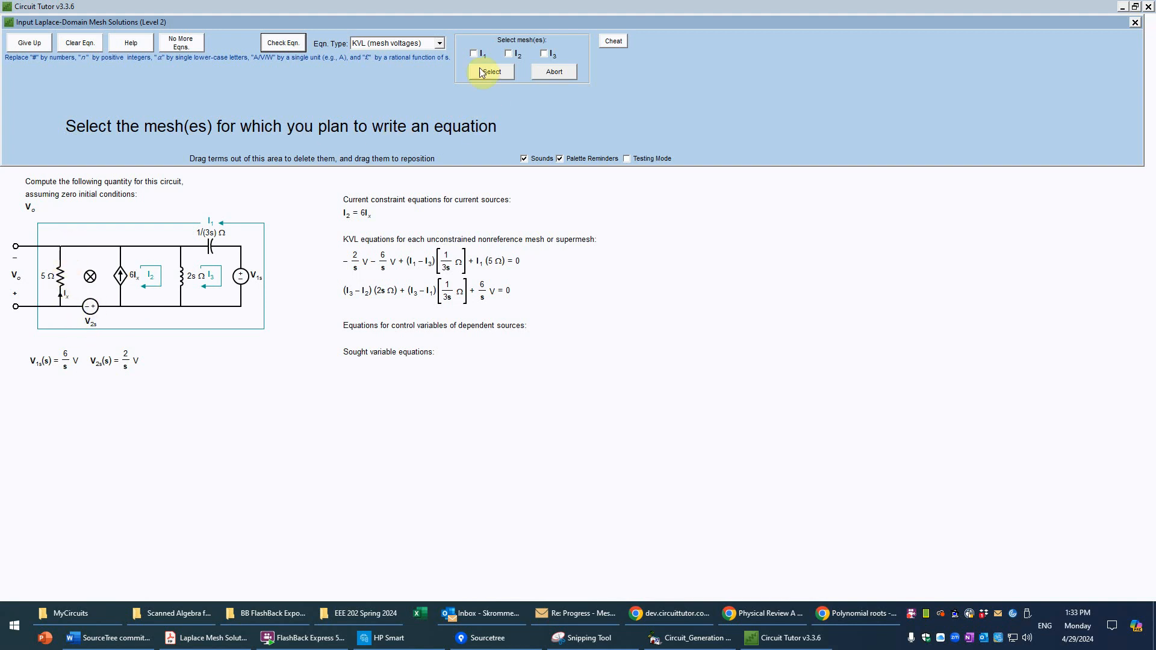
Step: Lay out a Control Variable equation with a control current equal to a single mesh current
left_click(439, 45)
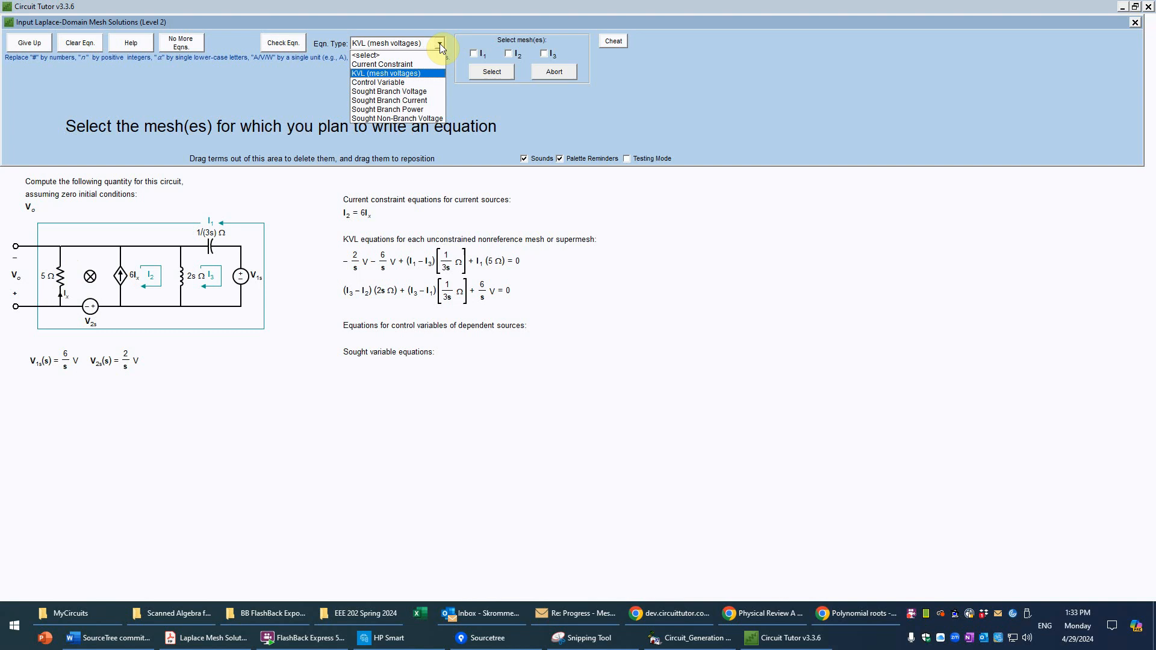
left_click(389, 85)
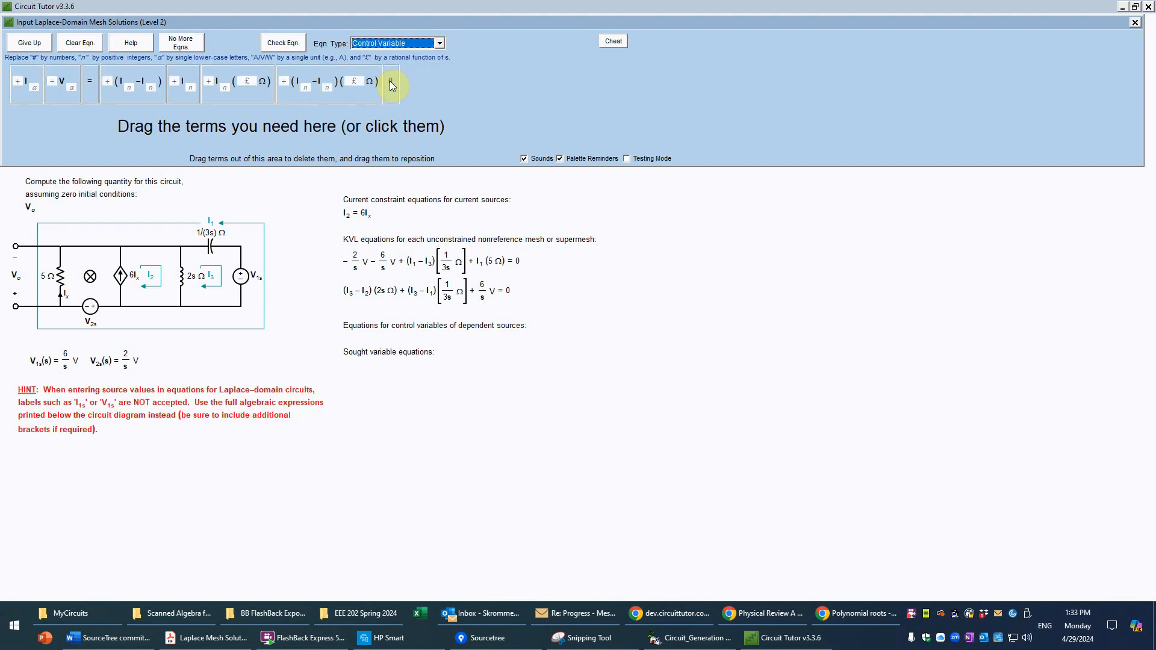
left_click(28, 93)
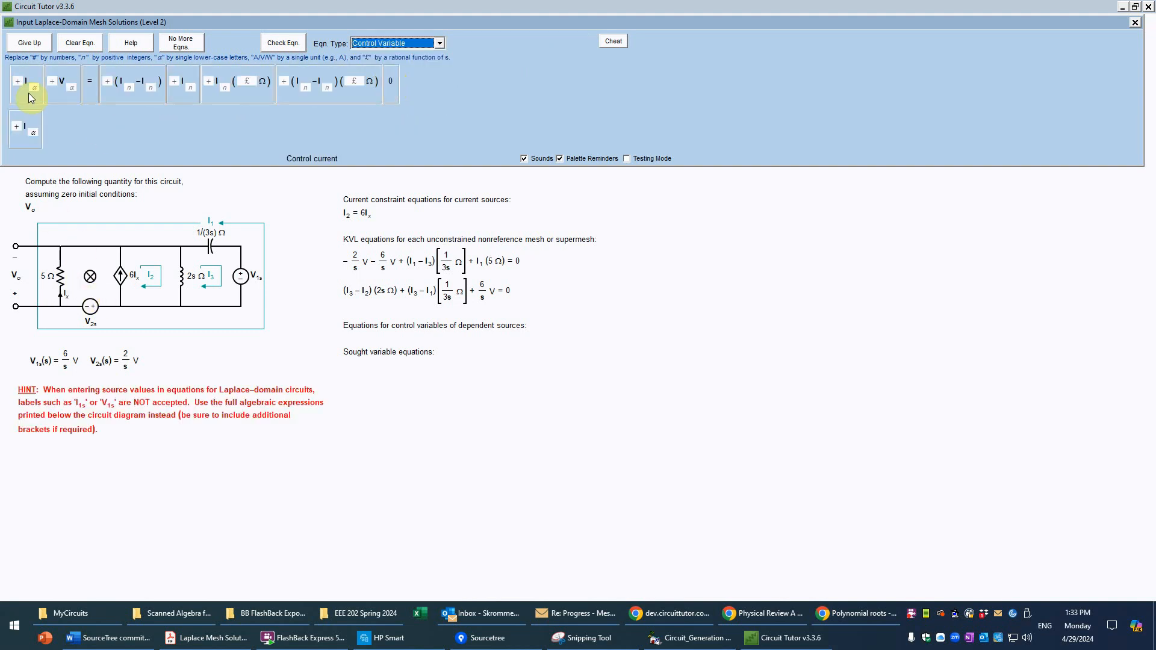
left_click(89, 81)
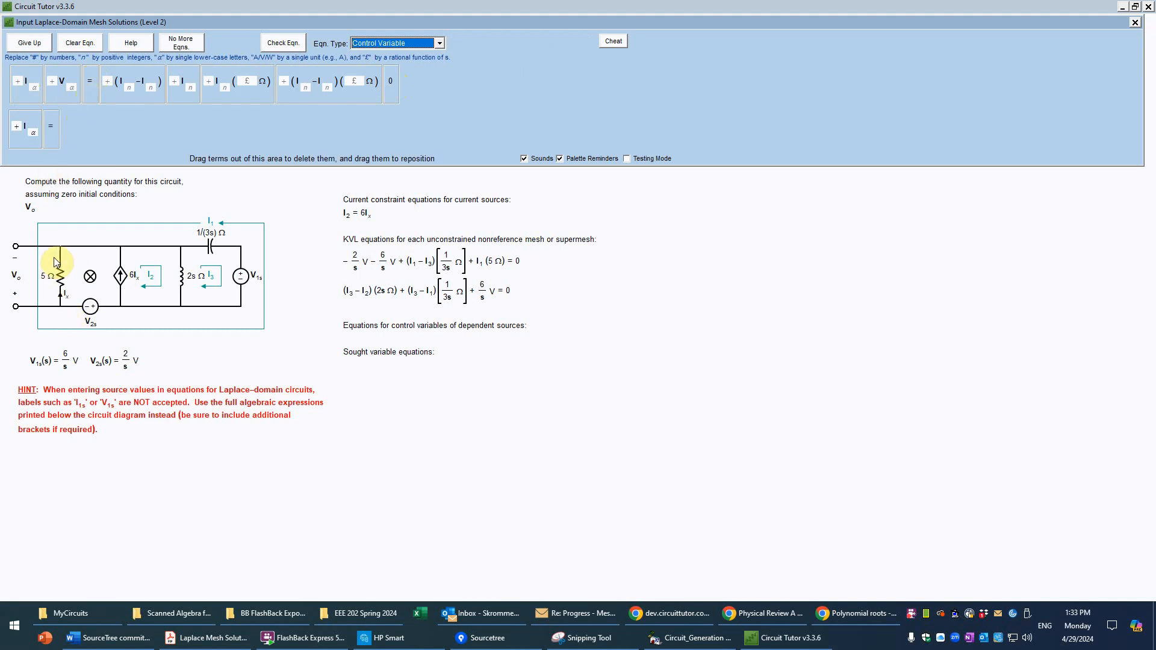
left_click(182, 95)
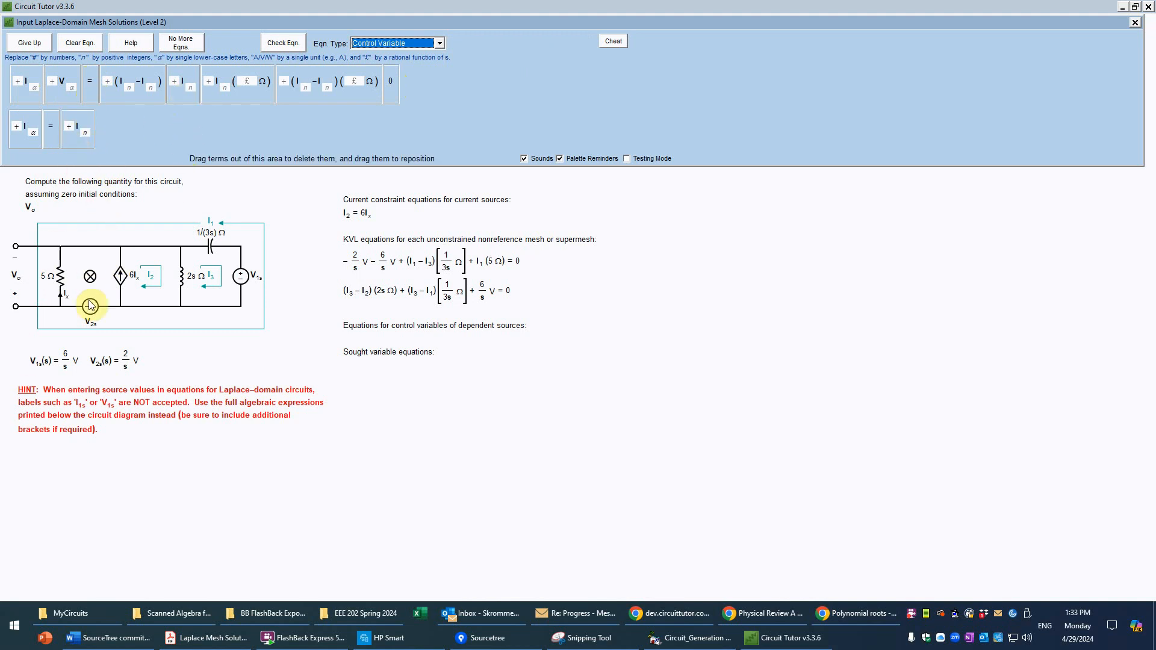
Step: Fill in the control variable equation as Ix = −I1 and have it checked
left_click(86, 132)
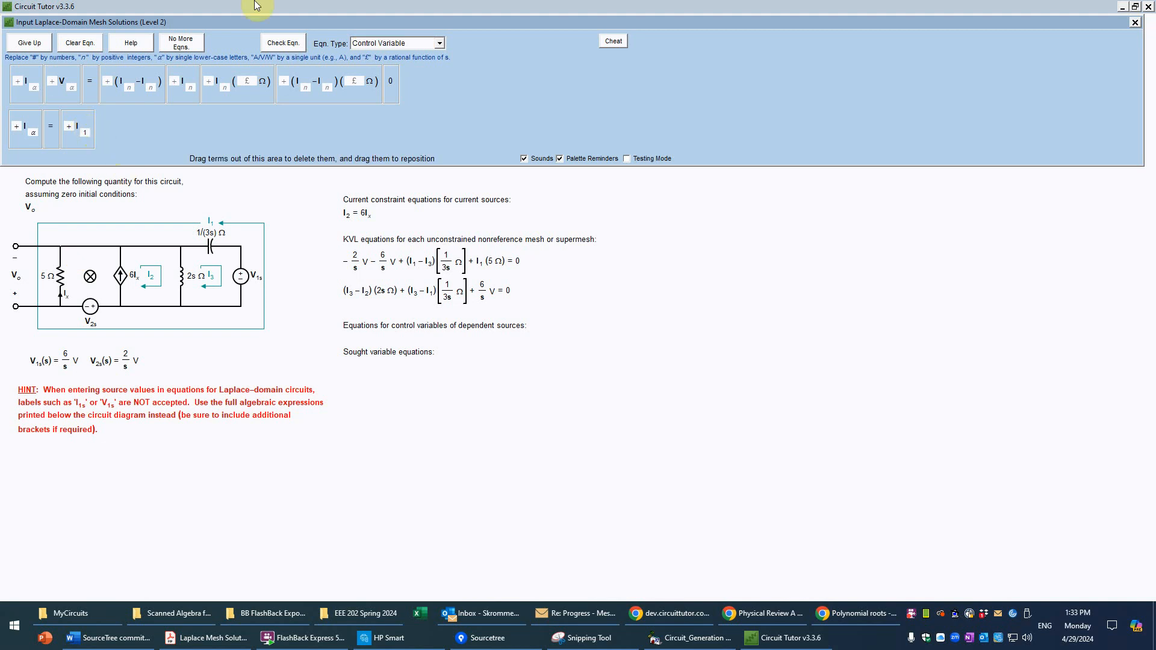
left_click(33, 134)
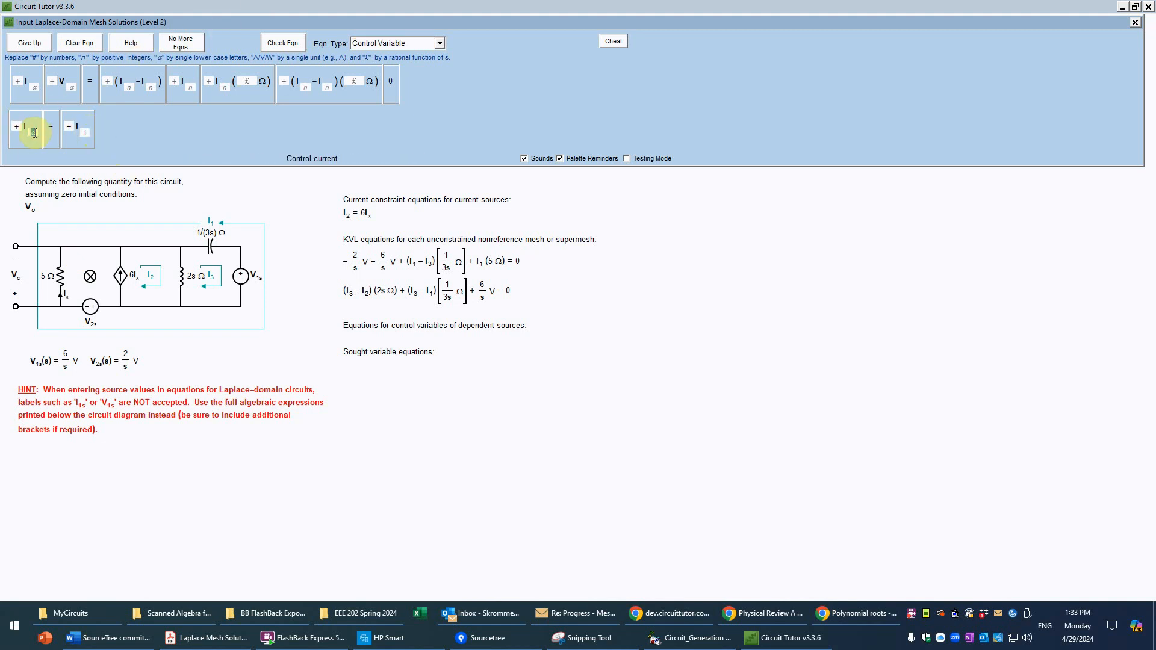
type("x")
left_click(71, 126)
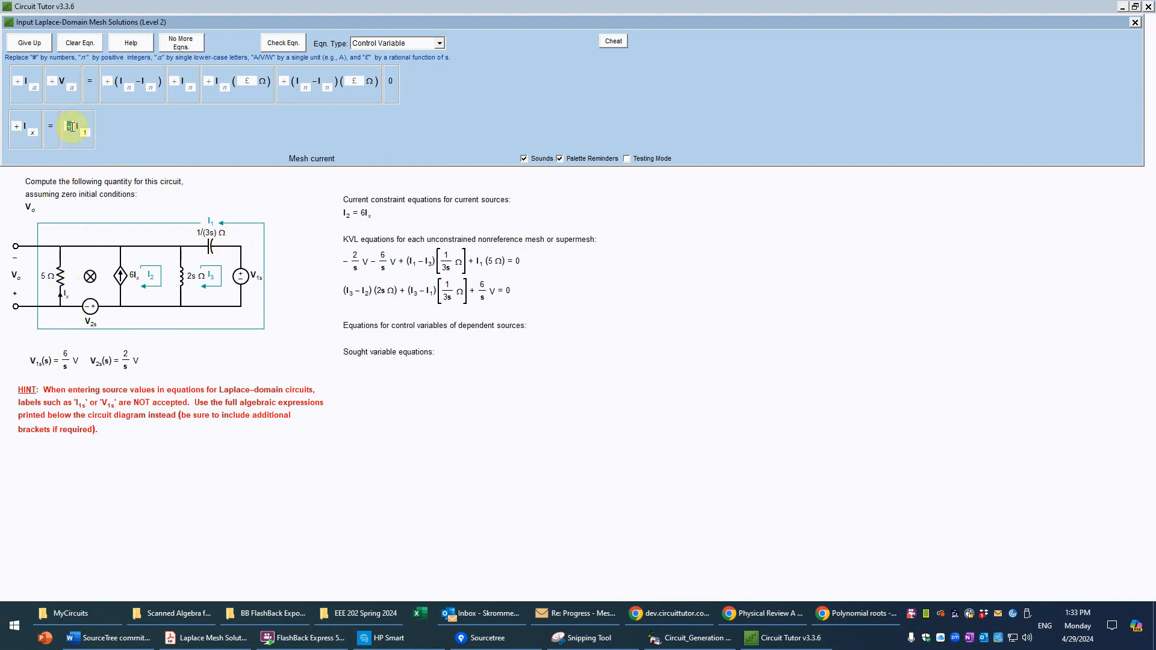
type("-")
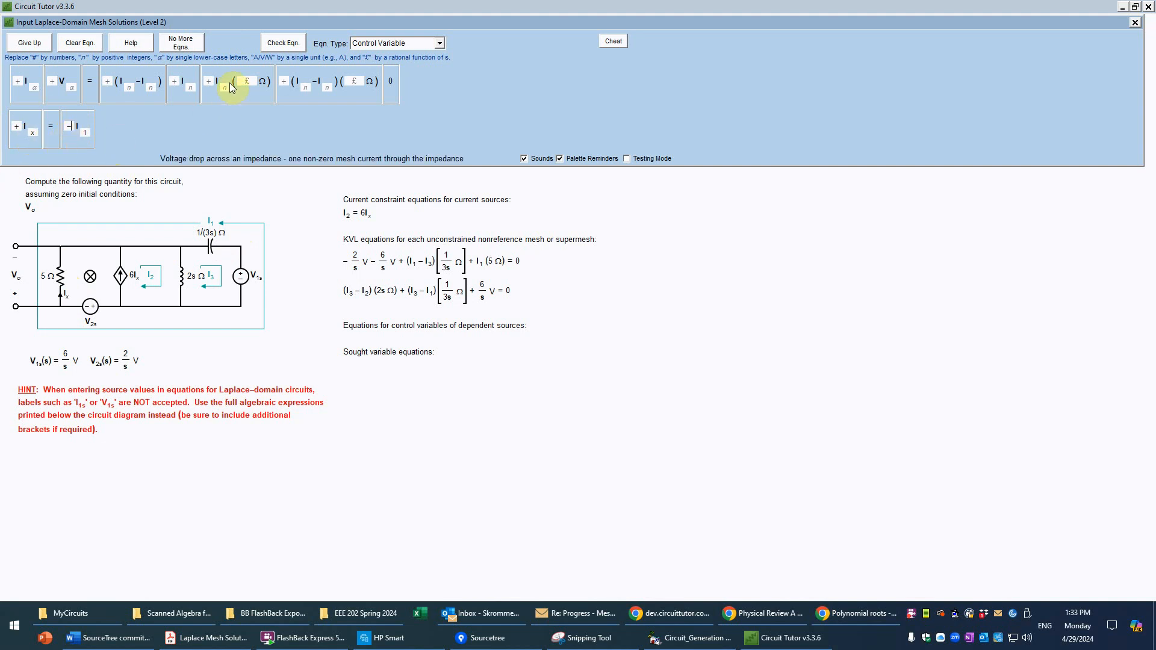
left_click(293, 43)
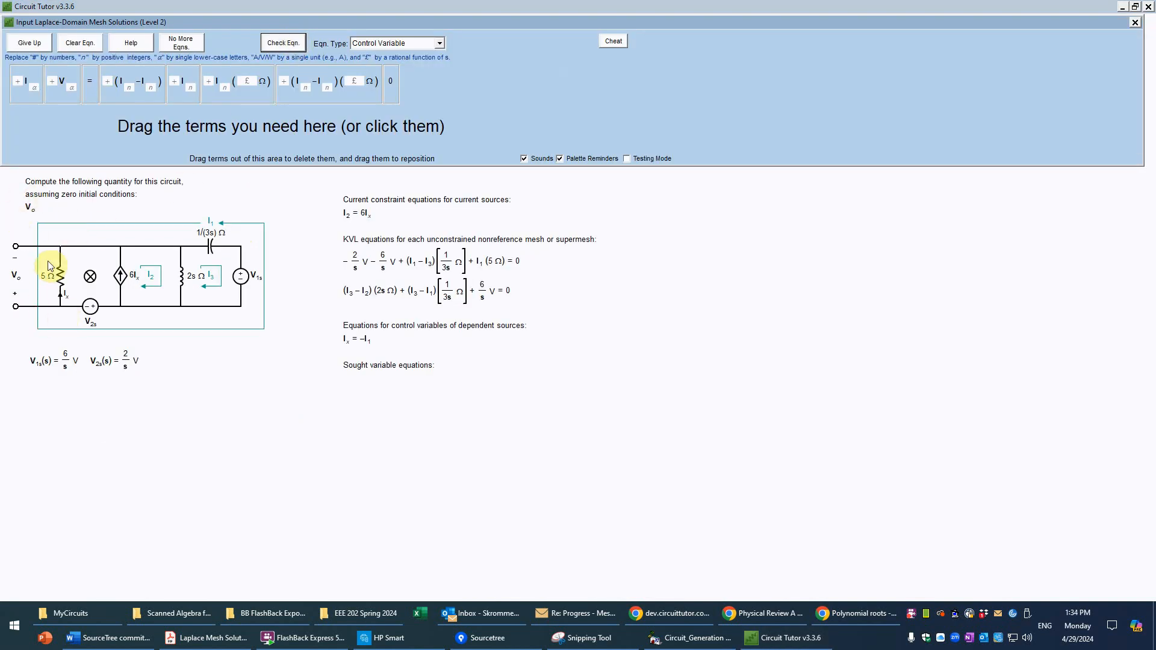
Step: Lay out a Sought Branch Voltage equation with Vo equal to an impedance term carrying one mesh current
left_click(440, 43)
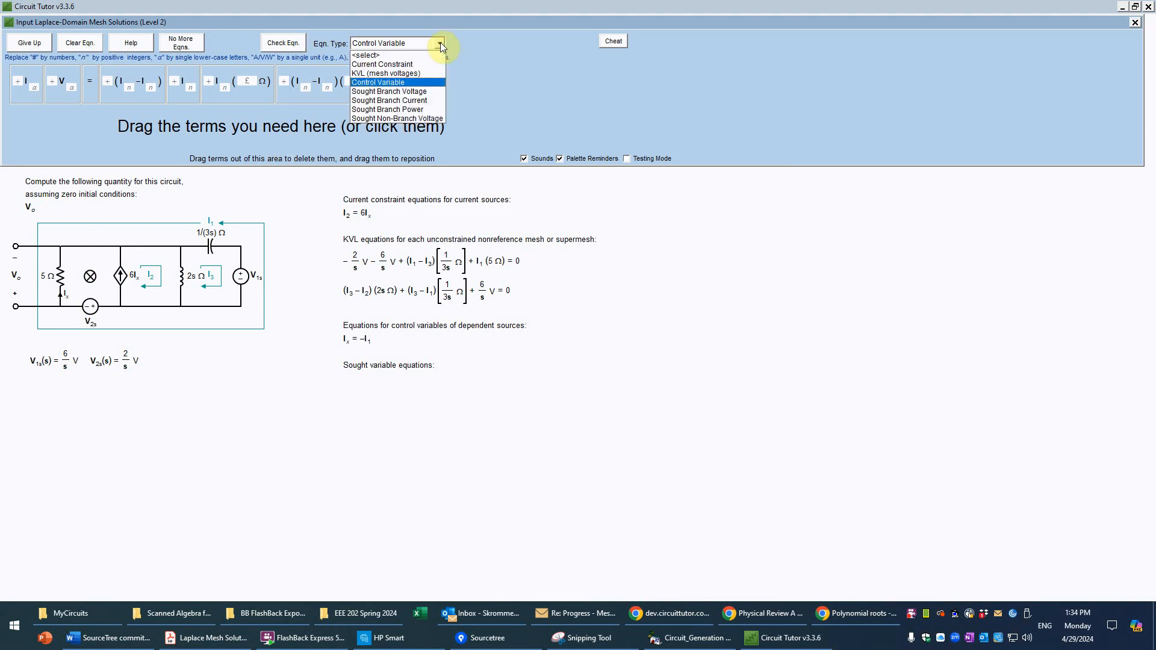
left_click(424, 90)
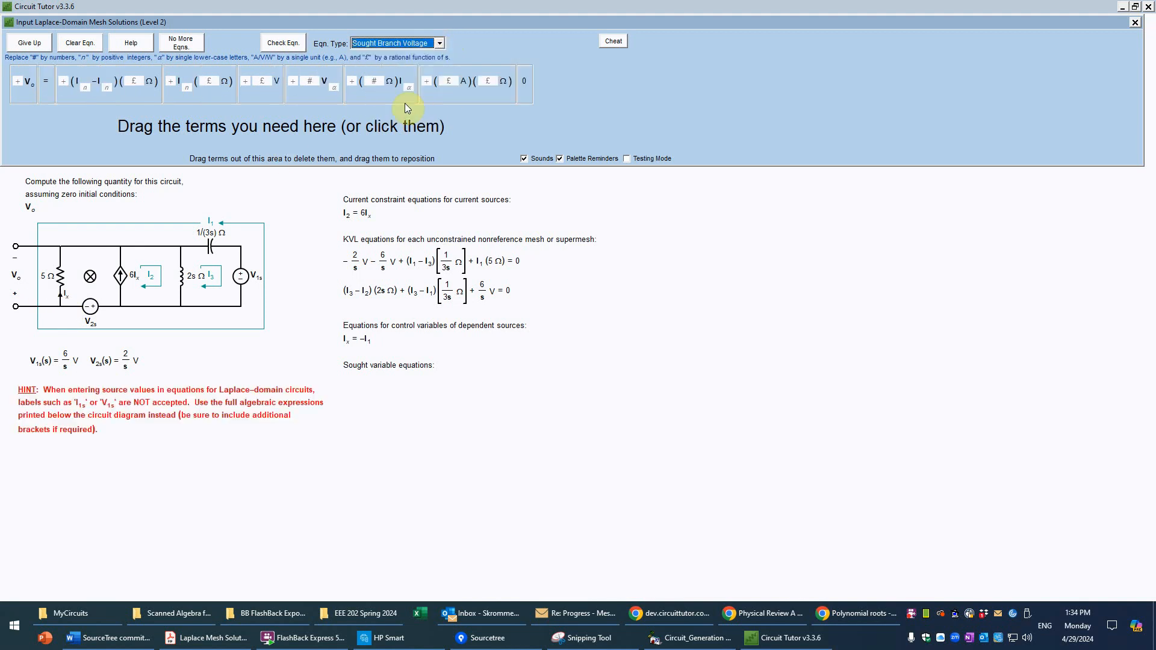
left_click(26, 94)
left_click(47, 95)
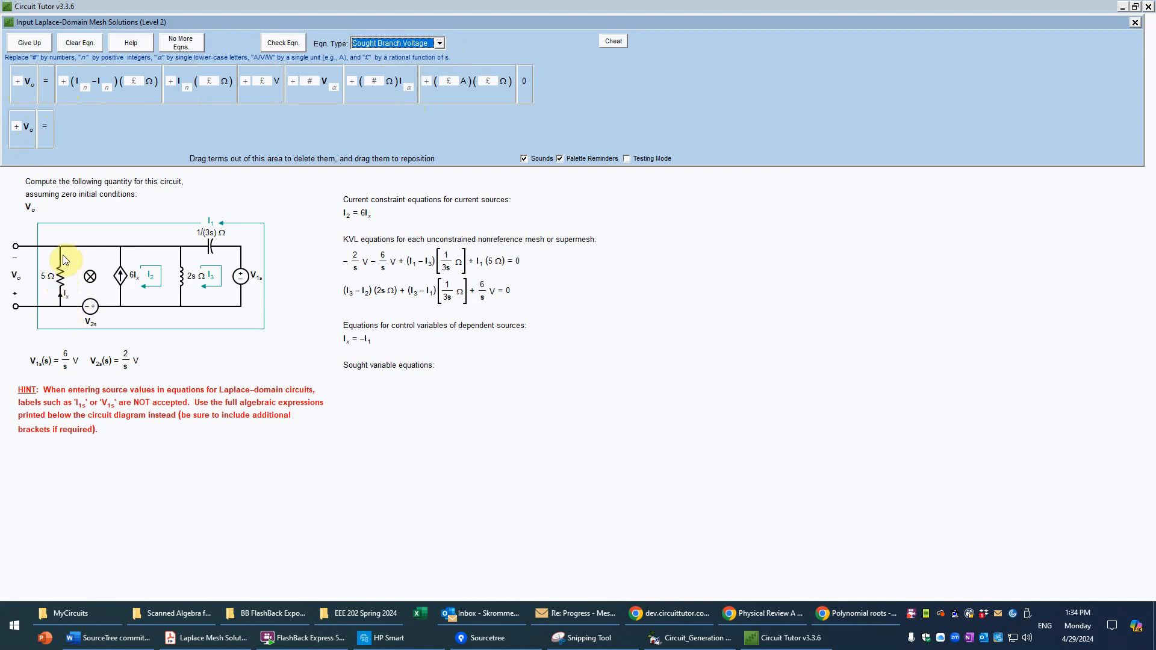
left_click(212, 92)
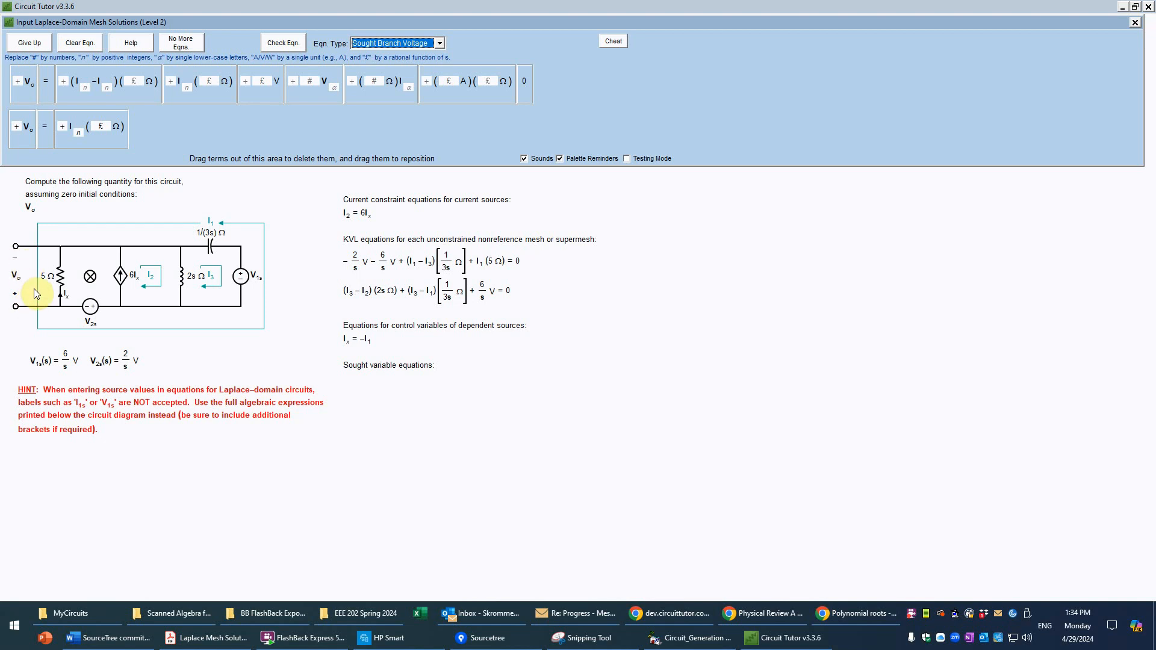
Step: Fill in the sought voltage equation as Vo = −I1(5 Ω) and have it checked
left_click(64, 126)
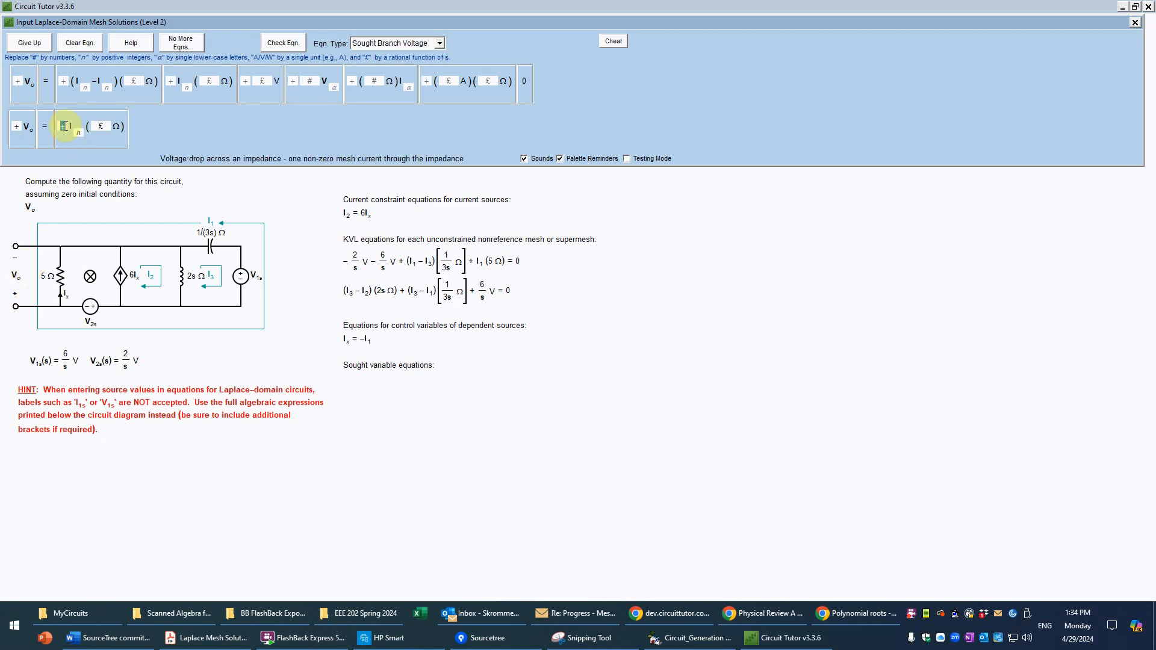
type("-")
left_click(295, 48)
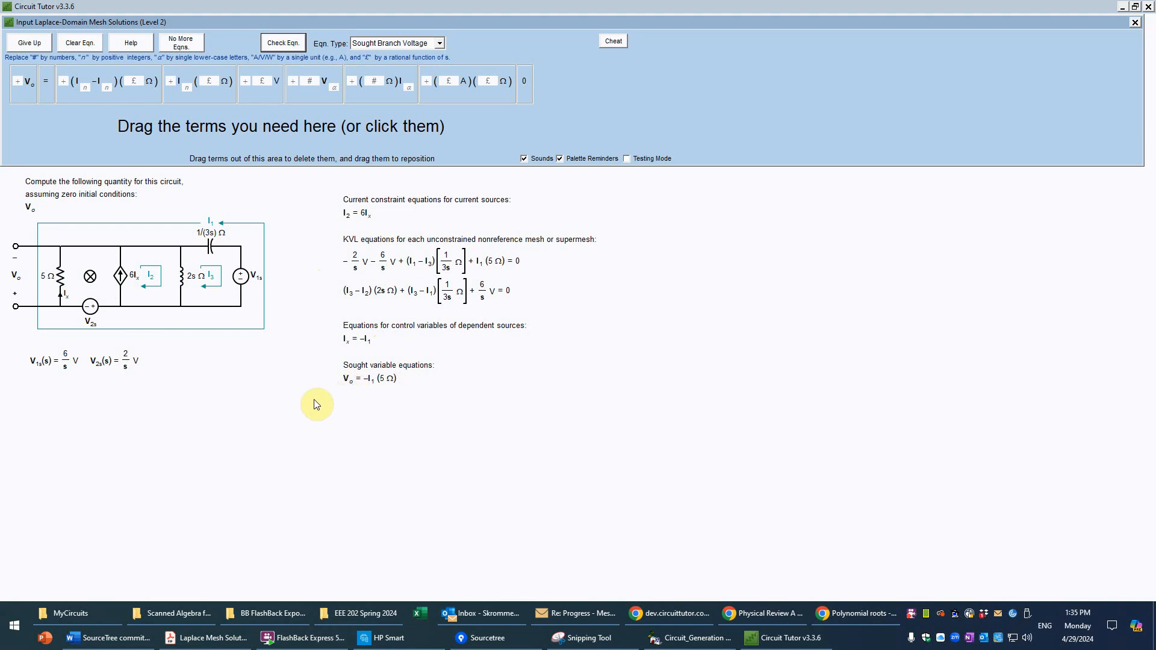
Step: Finish equation entry, proceed to the Simplified Mesh Equations form, and arrange it beside the handwritten solution without covering the entered equations
left_click(183, 45)
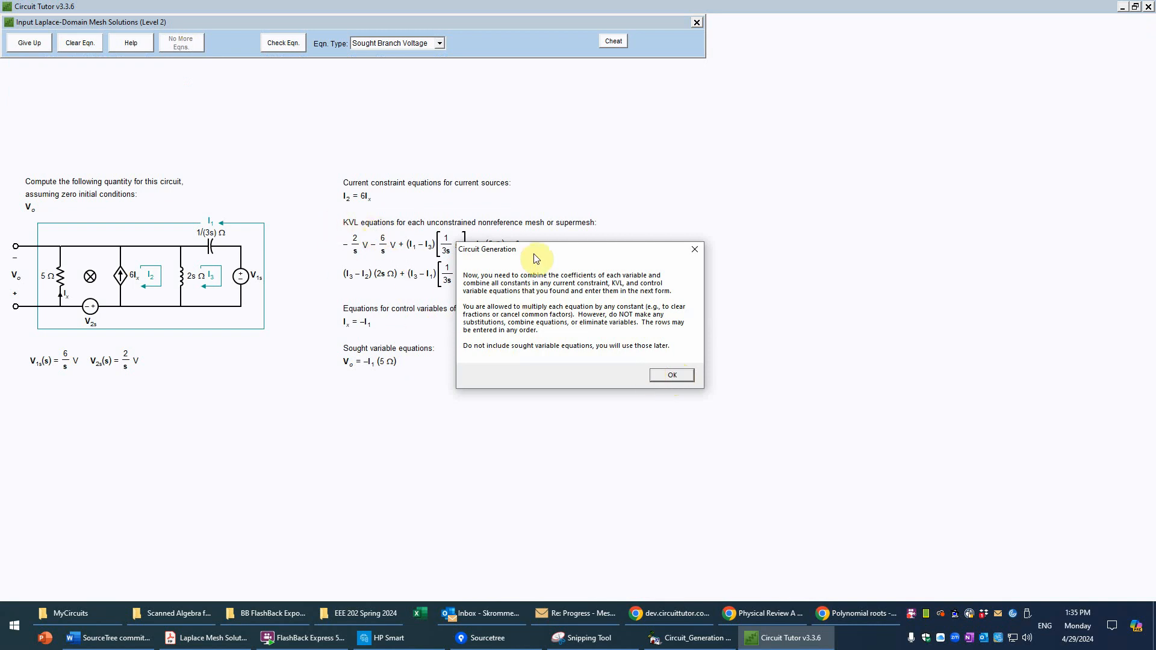
left_click_drag(533, 248, 513, 321)
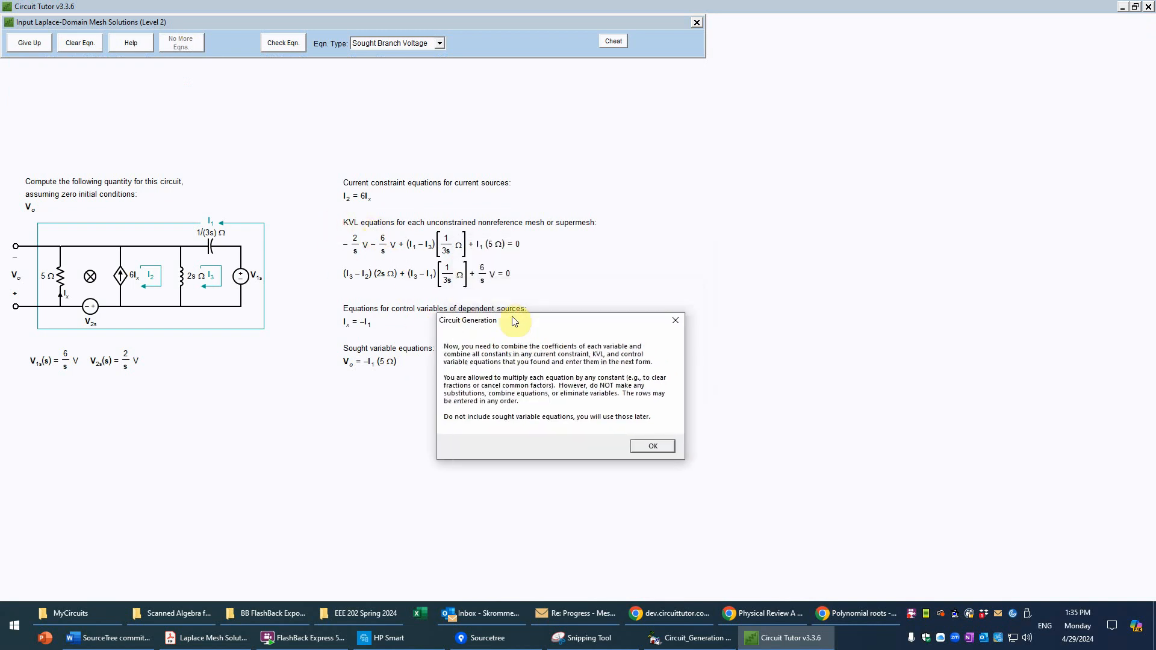
left_click(654, 446)
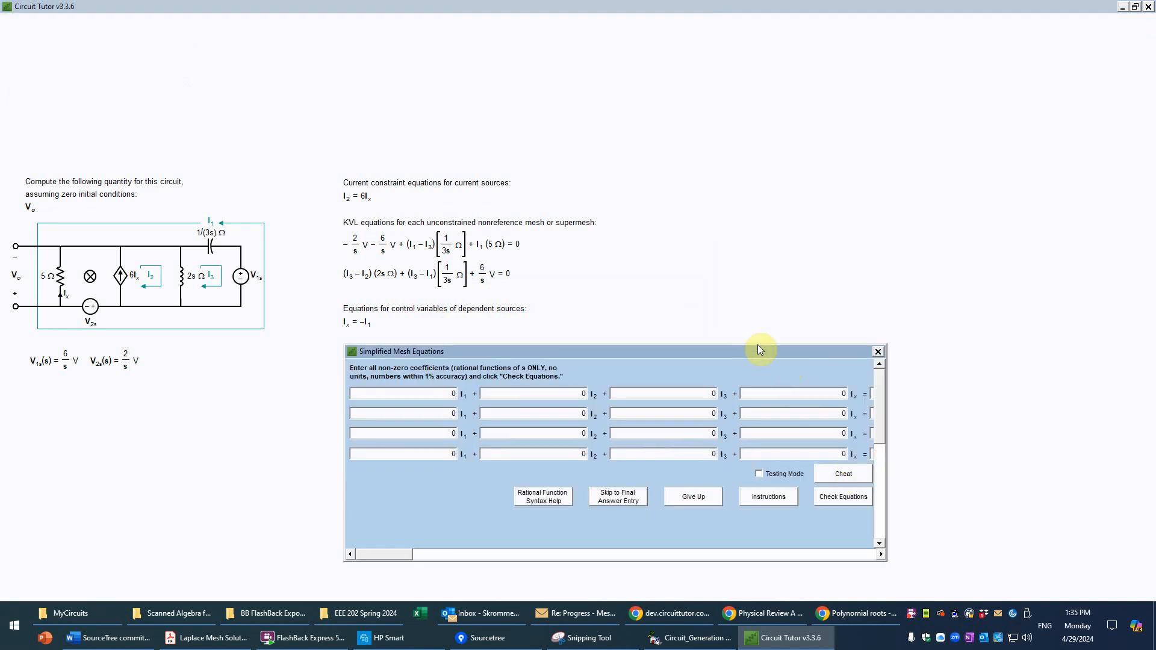
left_click(1135, 7)
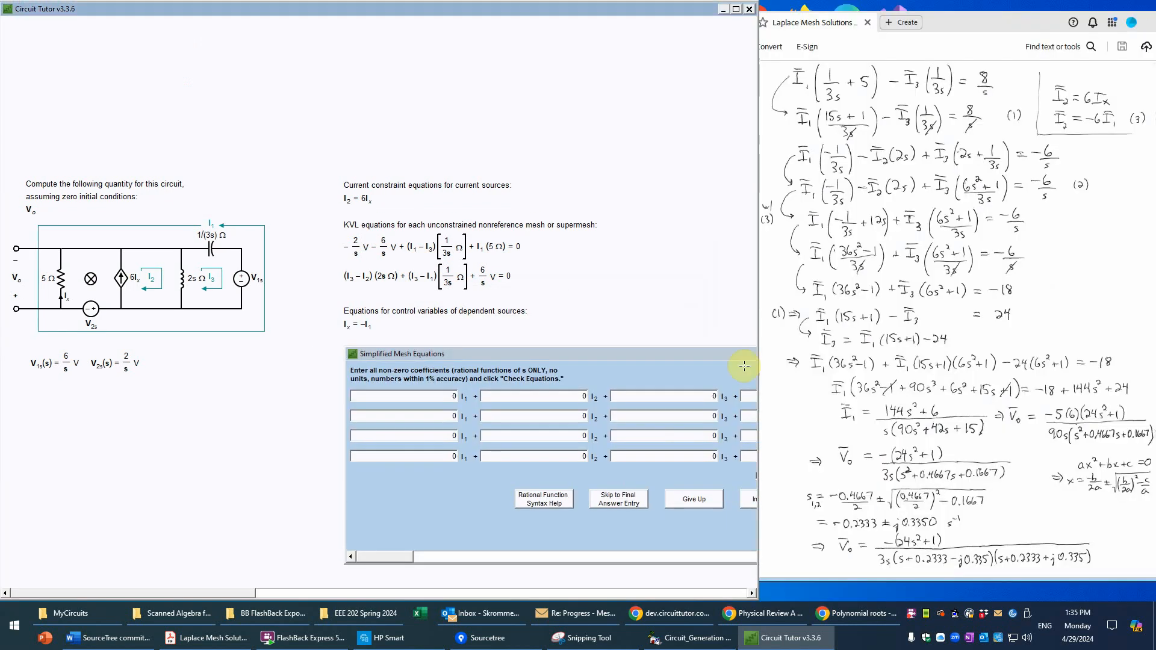
left_click_drag(643, 354, 384, 390)
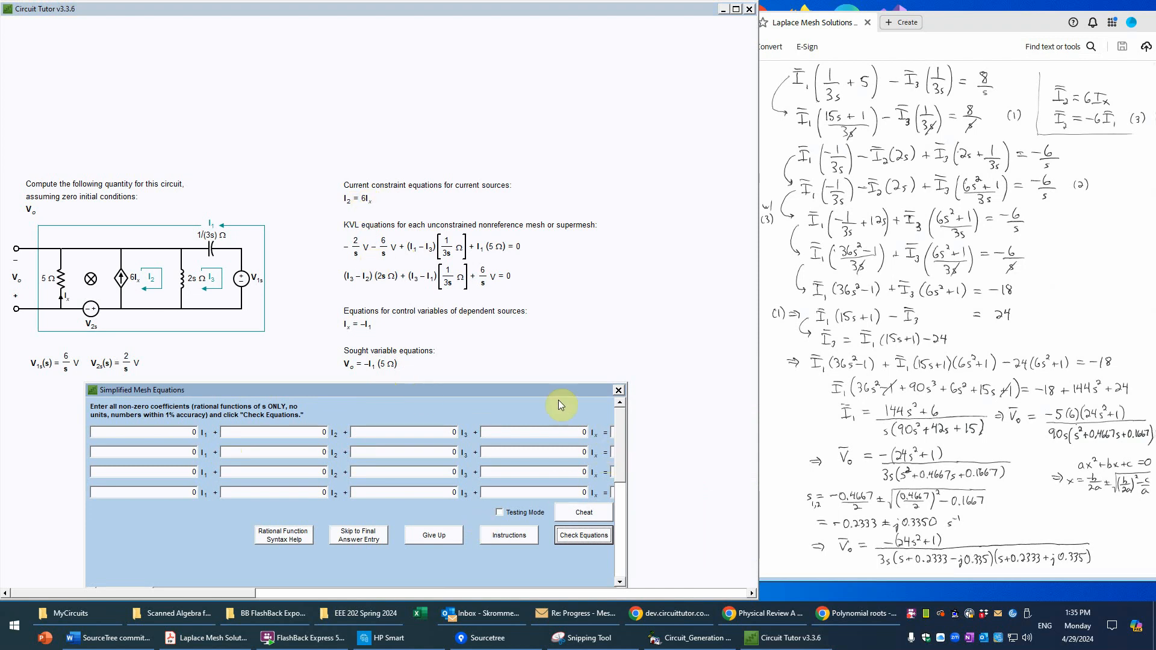
Step: Enter the current constraint in the first row with coefficients 1 for I2 and −6 for Ix
left_click(325, 434)
type("1")
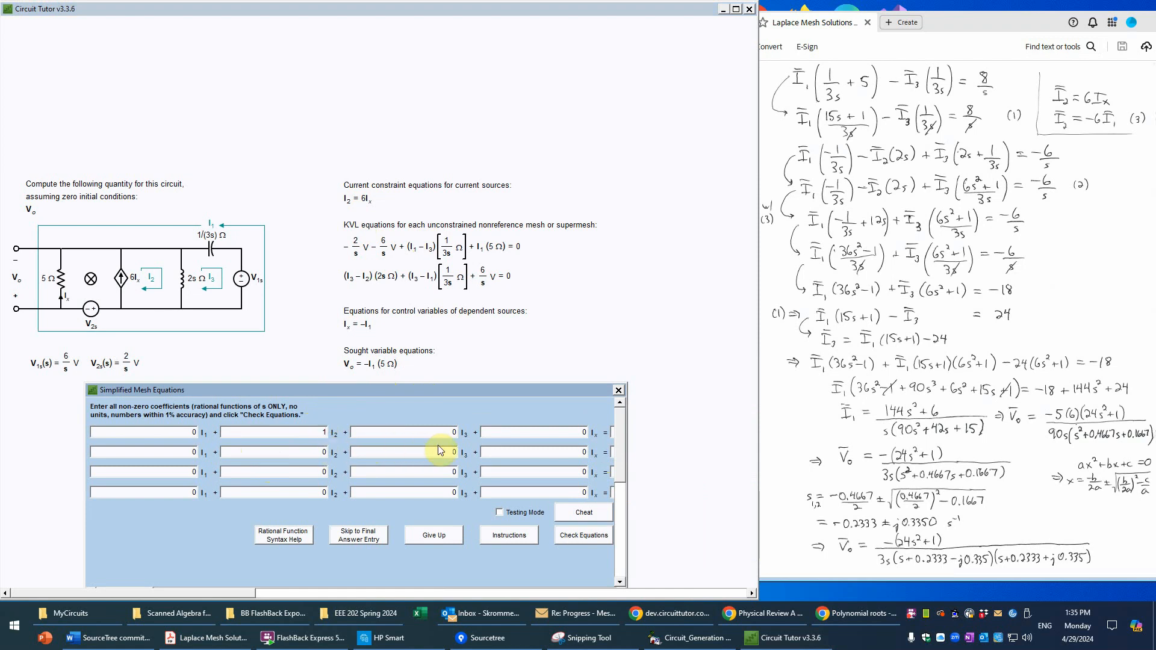
left_click(584, 432)
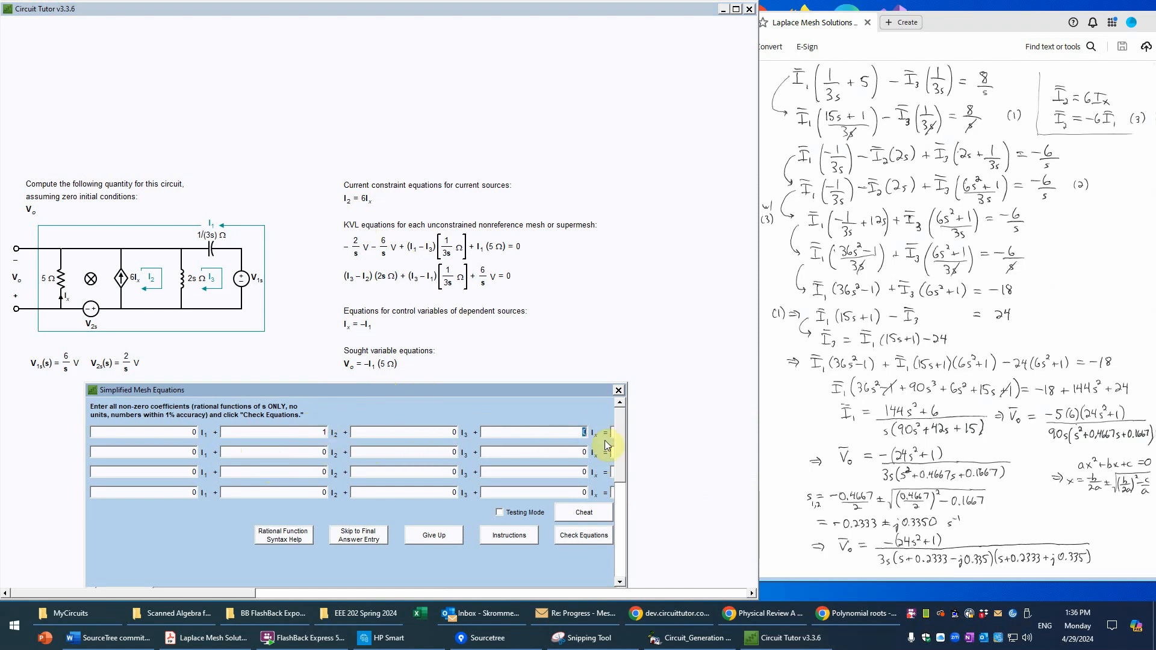
type("-6")
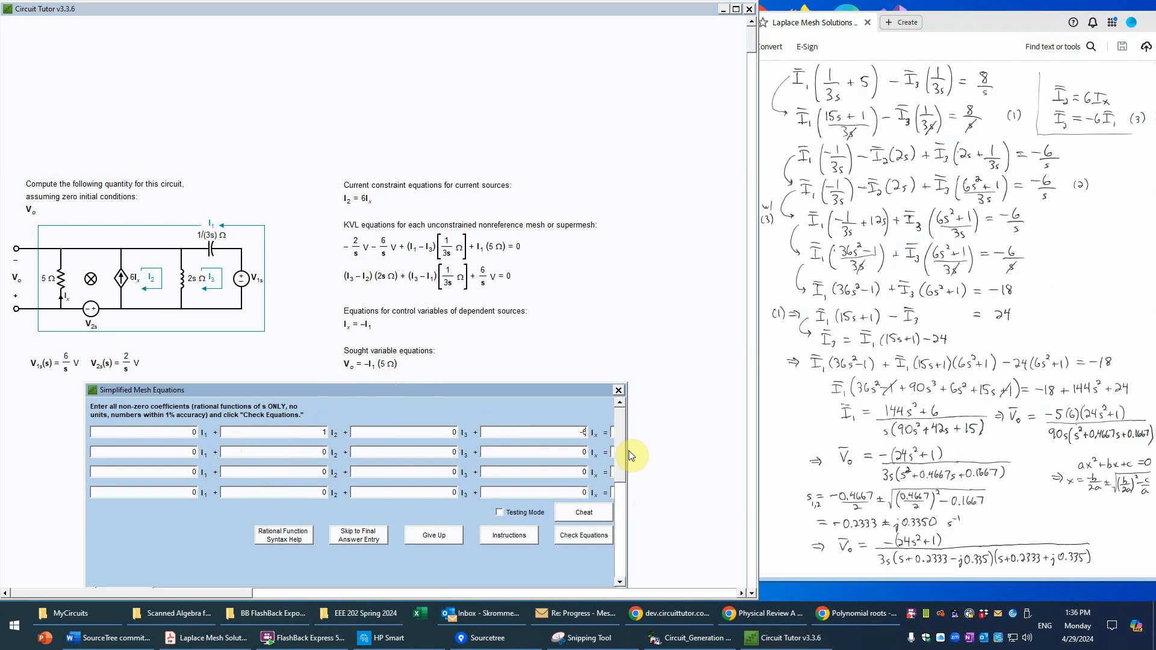
Step: Uncover the control variable equation and enter it in the fourth row with coefficients 1 for I1 and 1 for Ix
left_click_drag(236, 590, 251, 589)
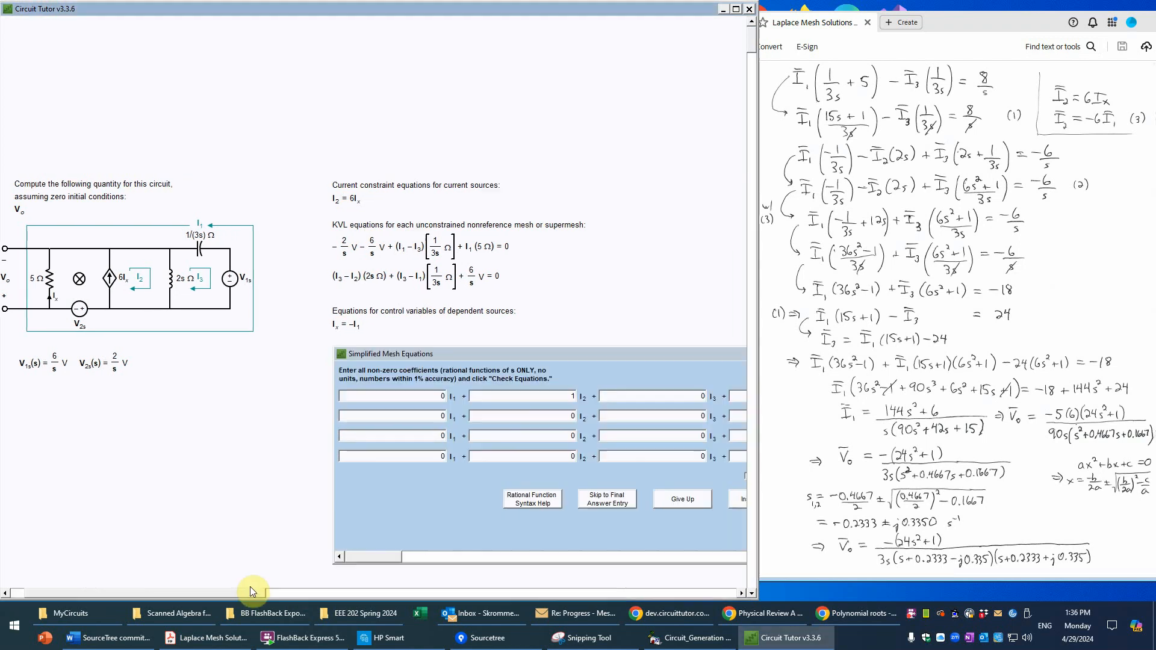
left_click_drag(471, 355, 233, 331)
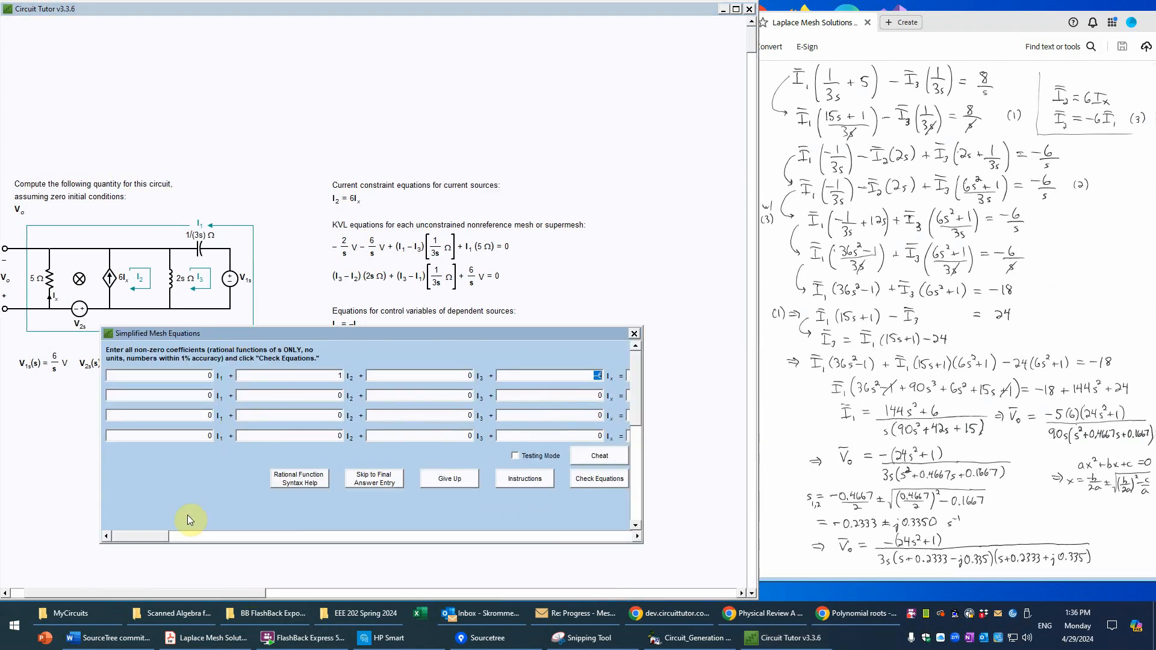
left_click_drag(149, 535, 84, 546)
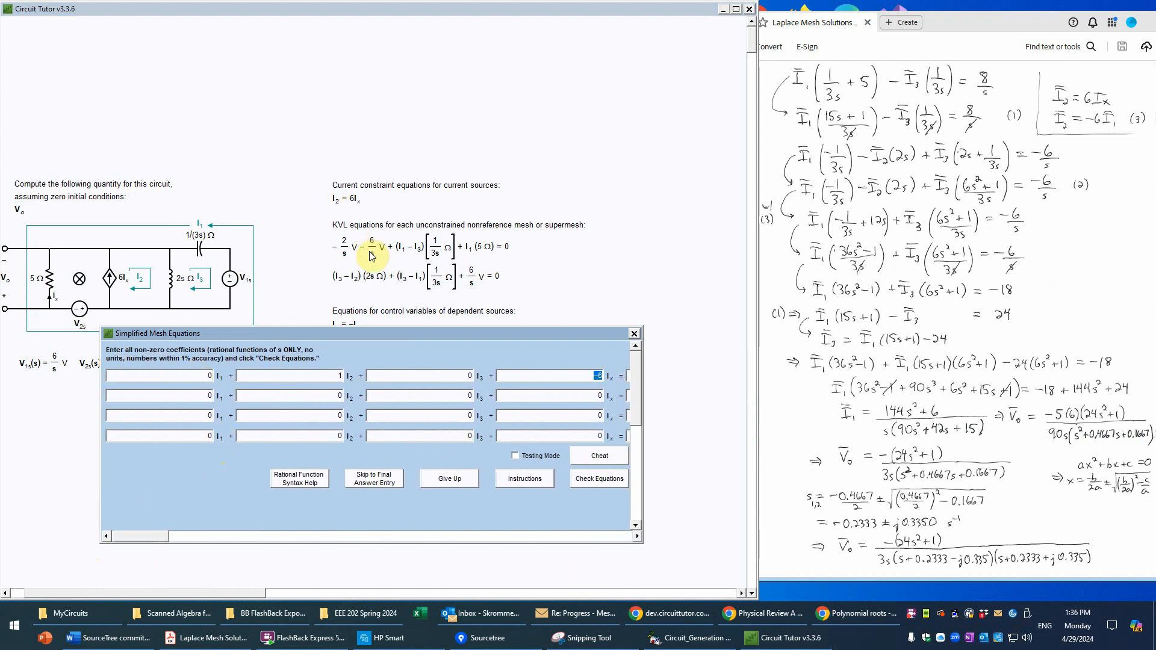
left_click_drag(374, 333, 372, 348)
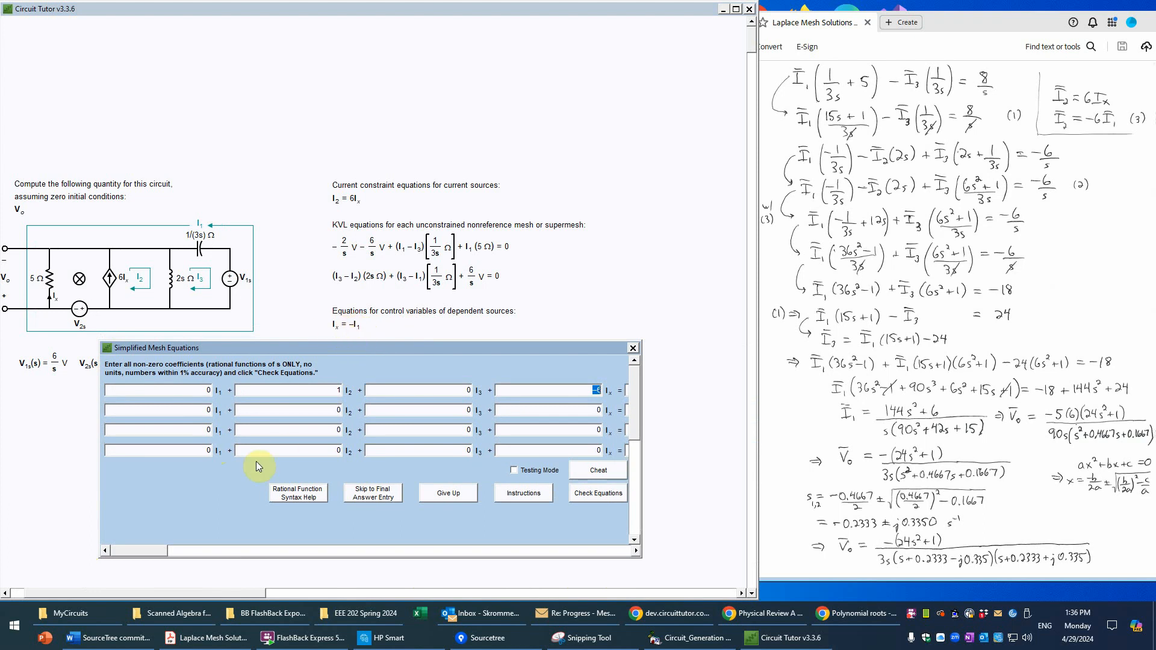
left_click(207, 450)
key("Tab")
key("Tab")
key("Tab")
type("1")
Step: Set the I1 coefficient in the second row to (15s+1)/3
left_click_drag(129, 552, 70, 558)
type("(15s")
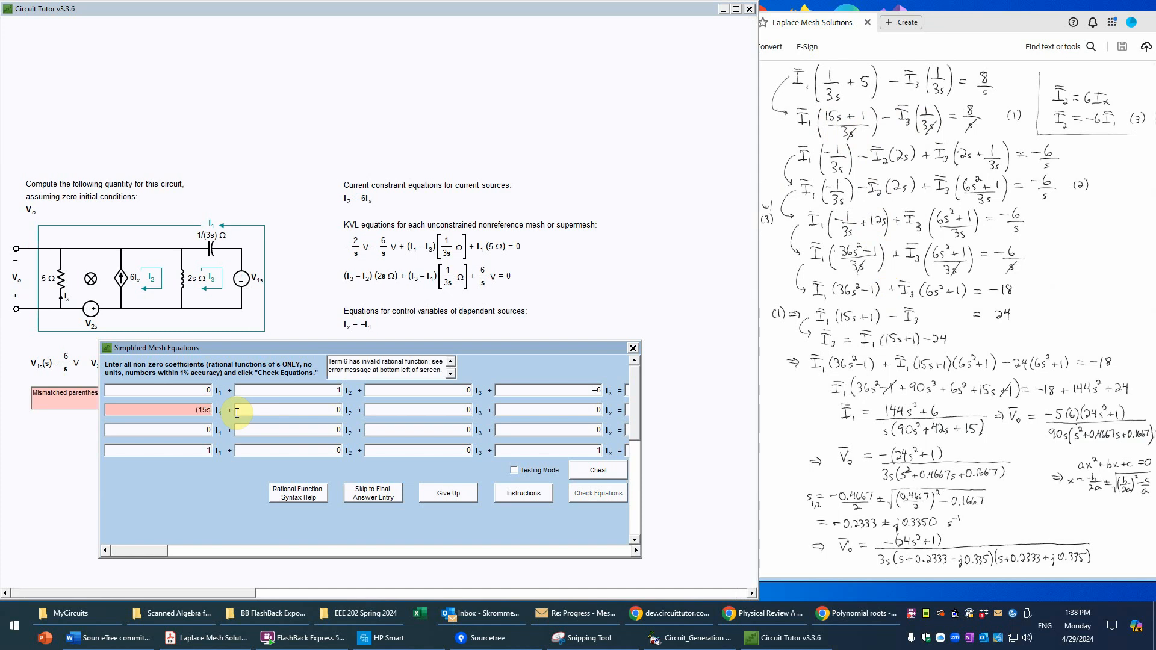
type("+1)")
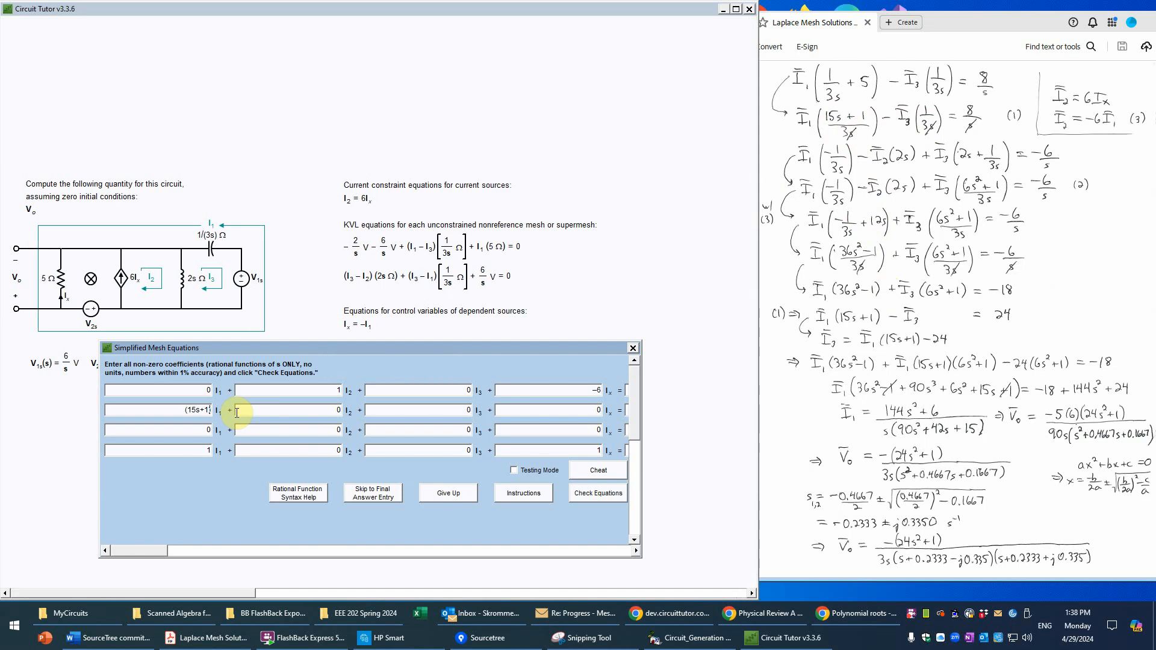
type("/3")
key("Tab")
type("-")
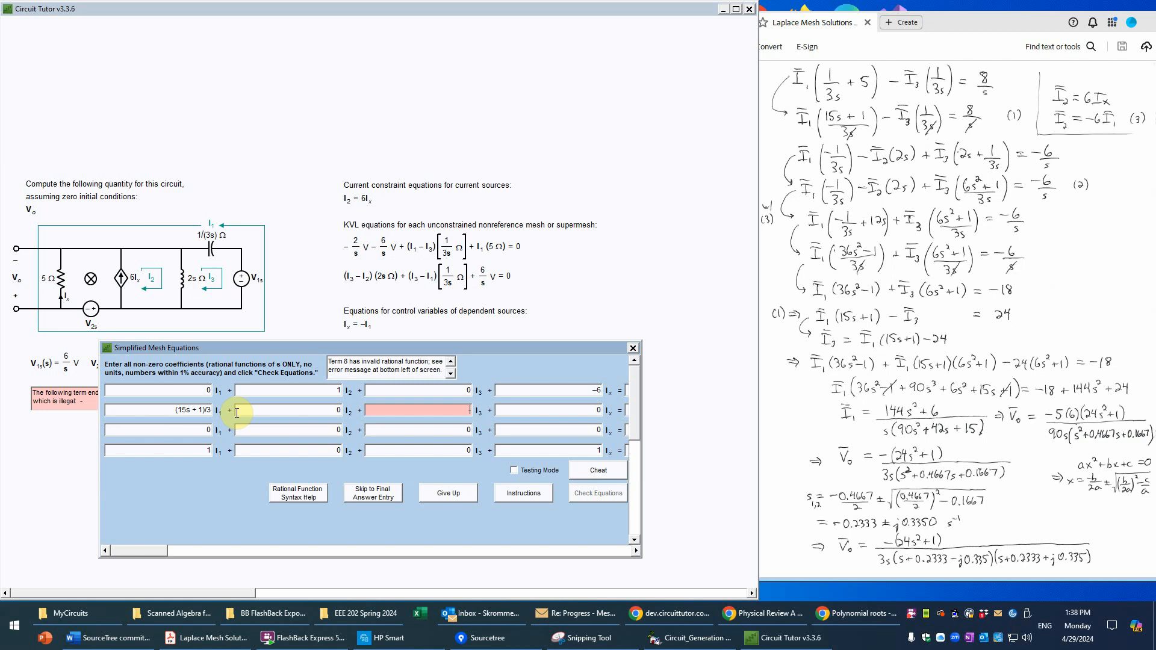
type("(1/3")
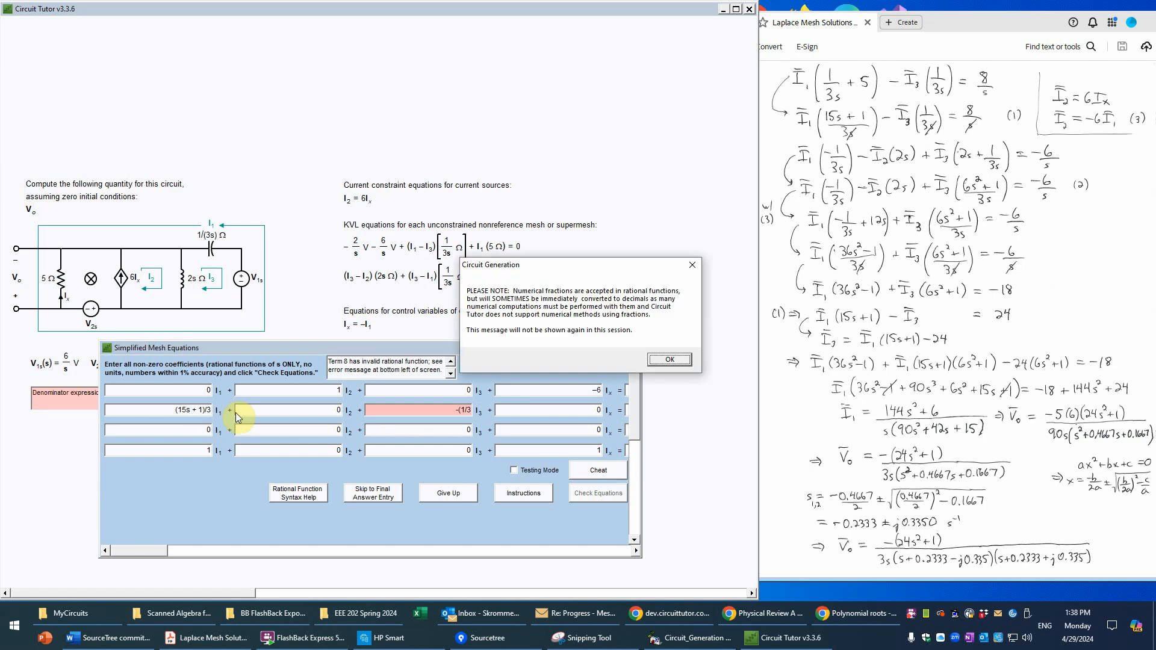
left_click(673, 360)
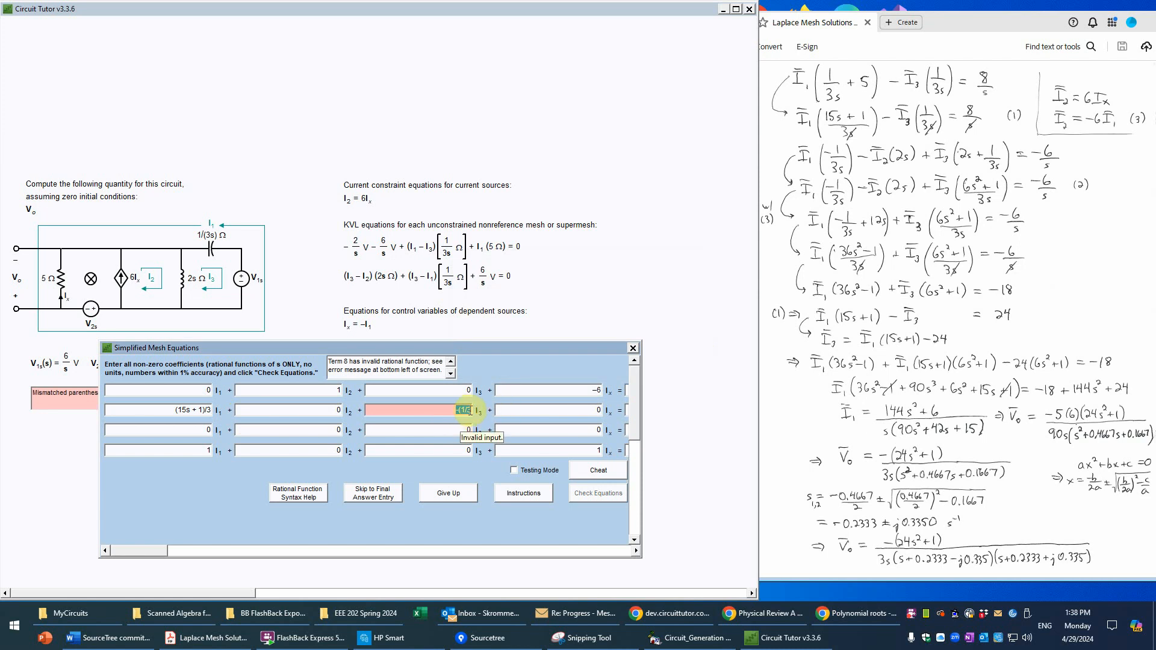
left_click(460, 410)
key("BackSpace")
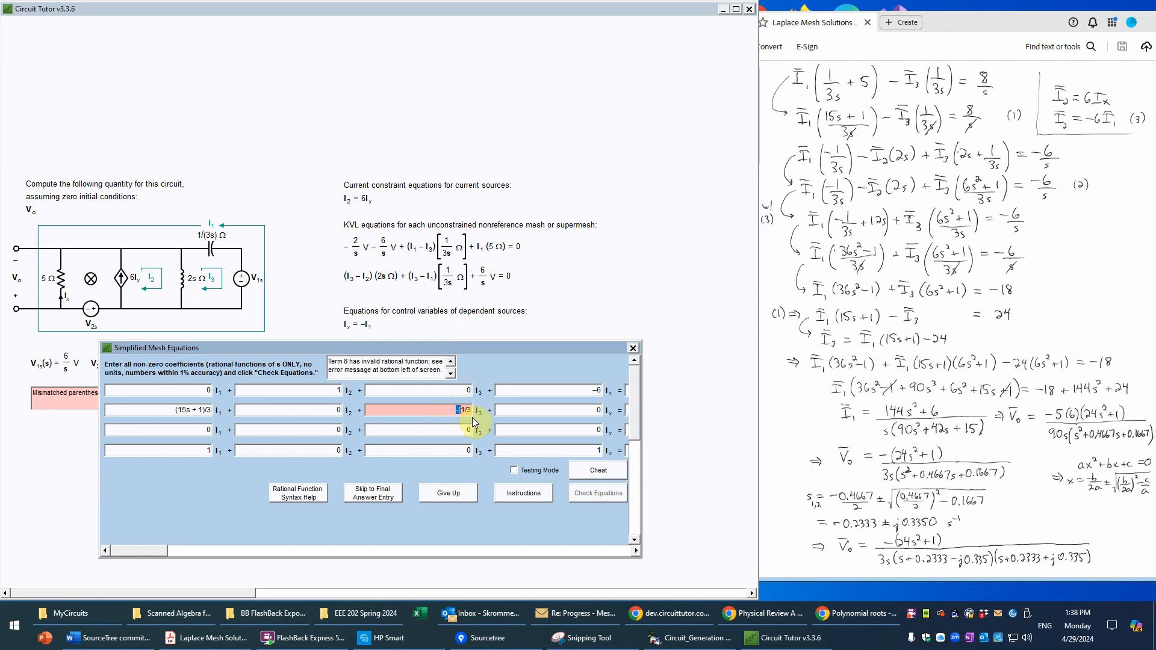
key("BackSpace")
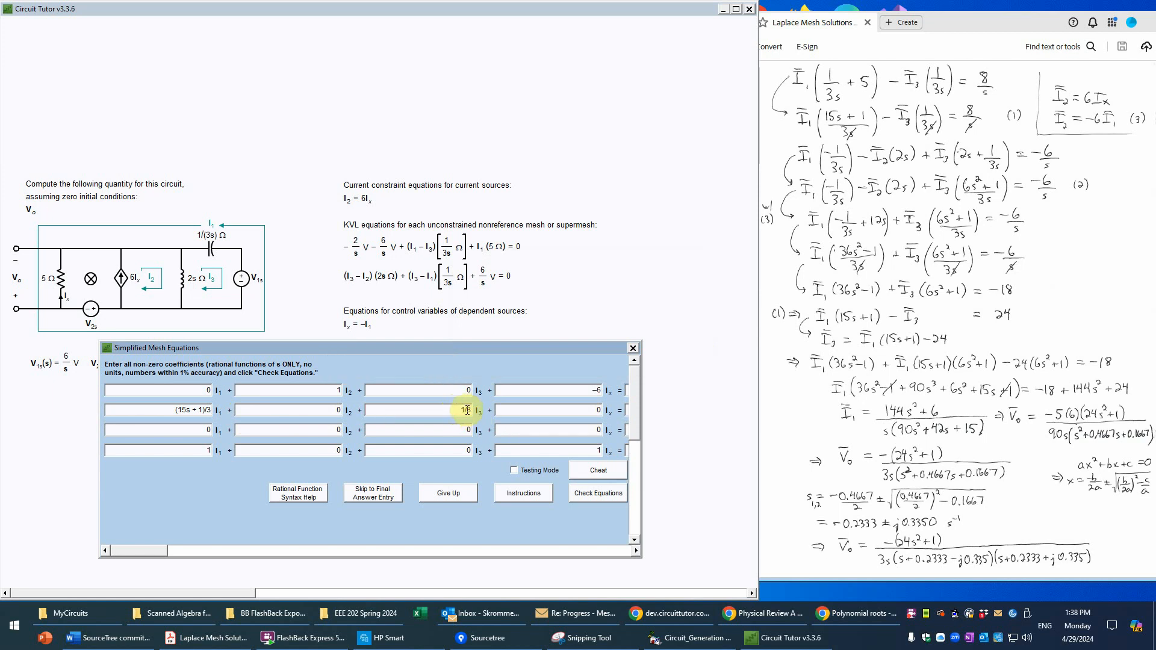
Step: Set the I3 coefficient in the second row to −1/(3s)
type("-1/(3s")
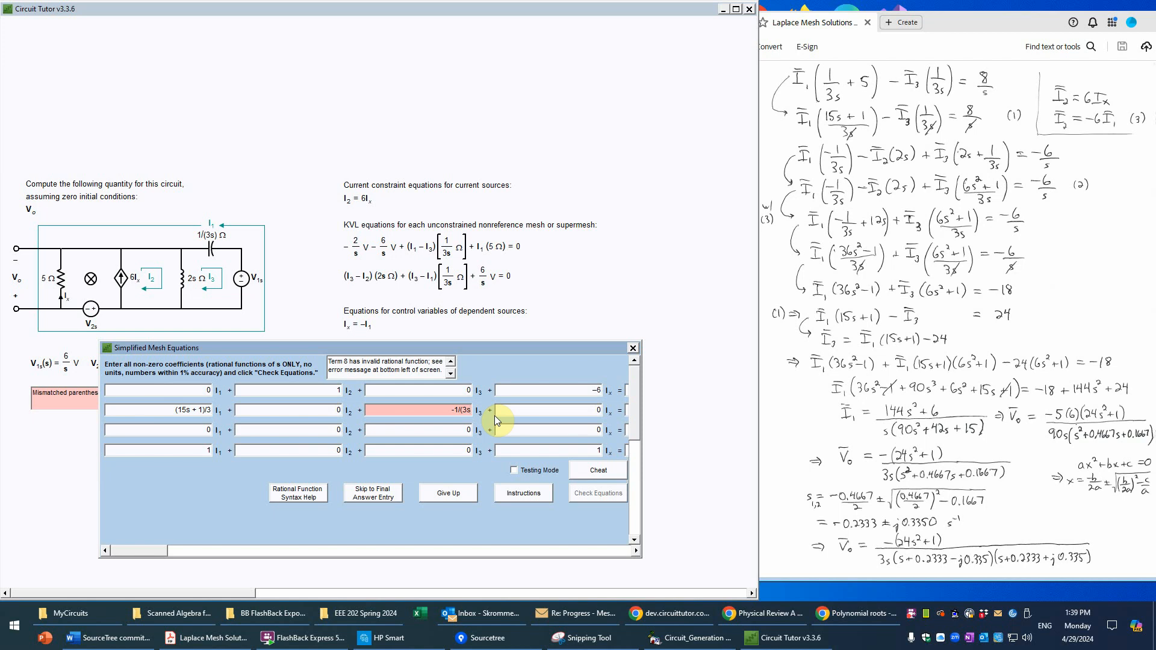
type(")")
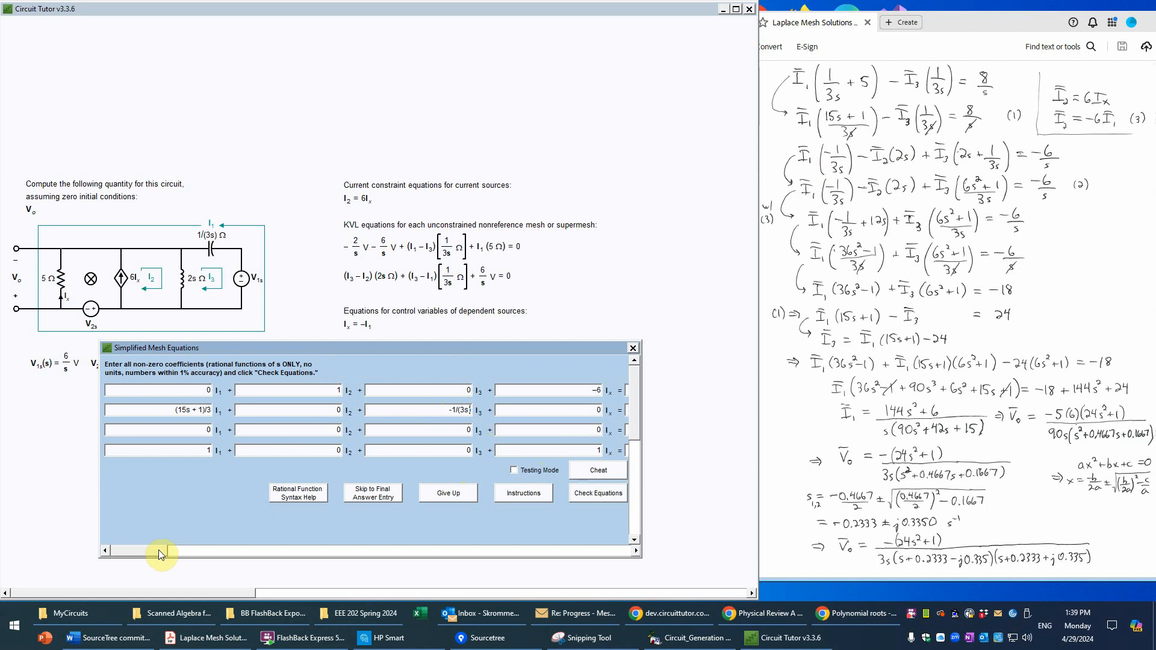
Step: Set the right-hand side of the second row to 8
left_click_drag(158, 551, 671, 588)
left_click(671, 590)
left_click(658, 558)
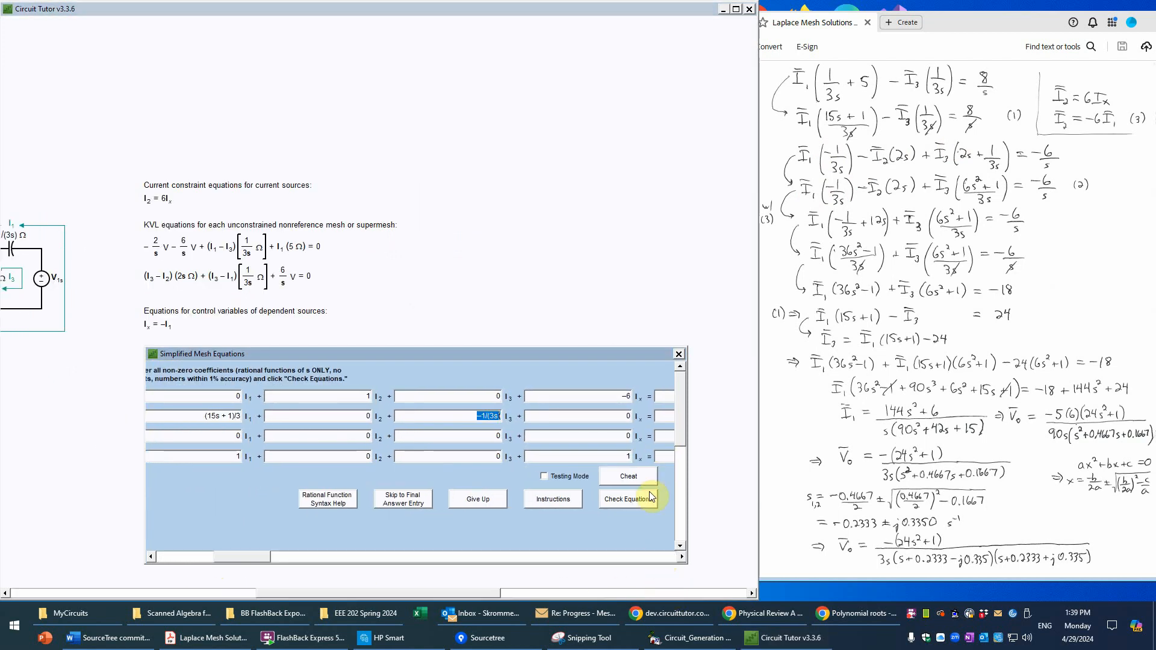
left_click(645, 555)
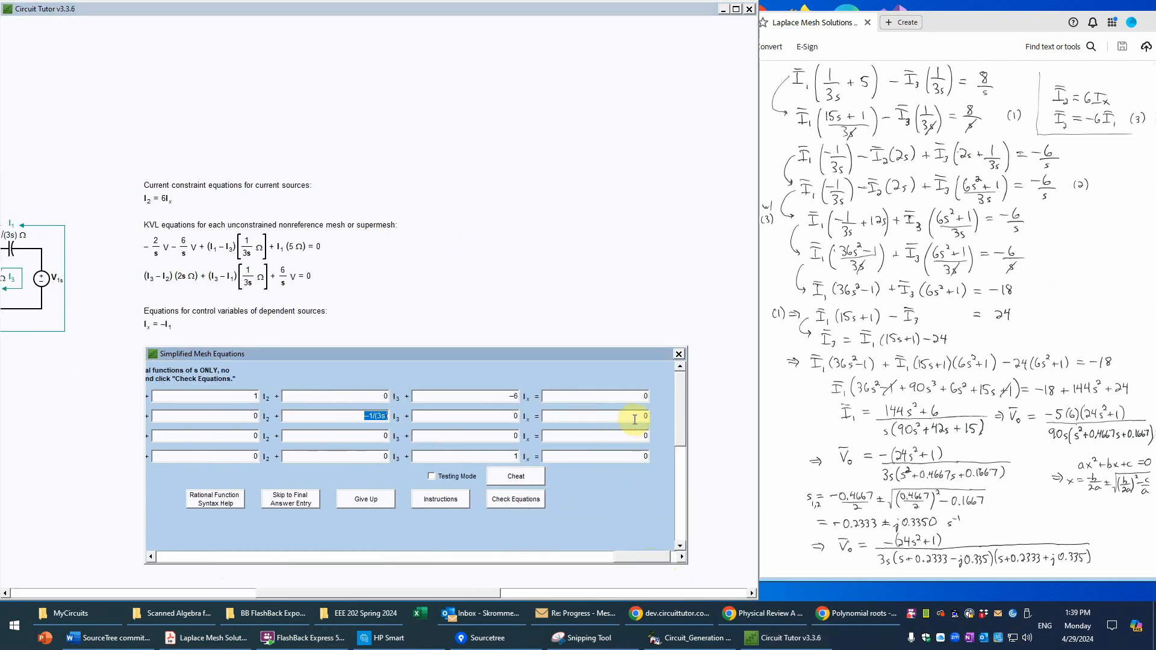
double_click(643, 417)
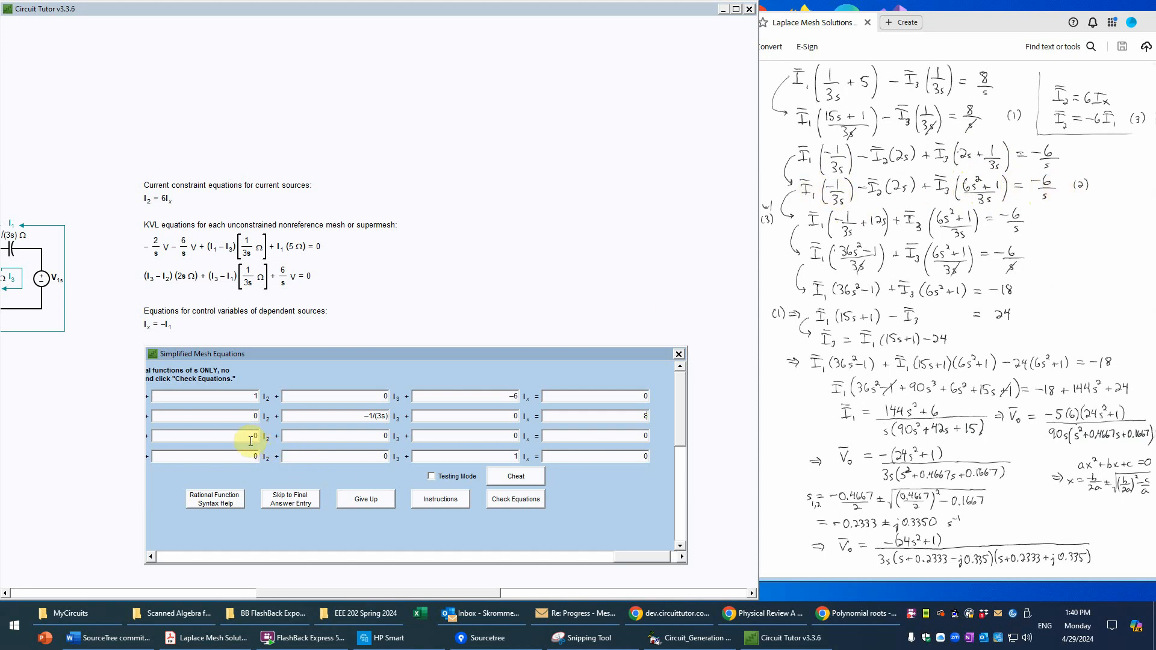
Step: Enter −1/(3s) as the I1 coefficient and −2s as the I2 coefficient in the third row
left_click(182, 559)
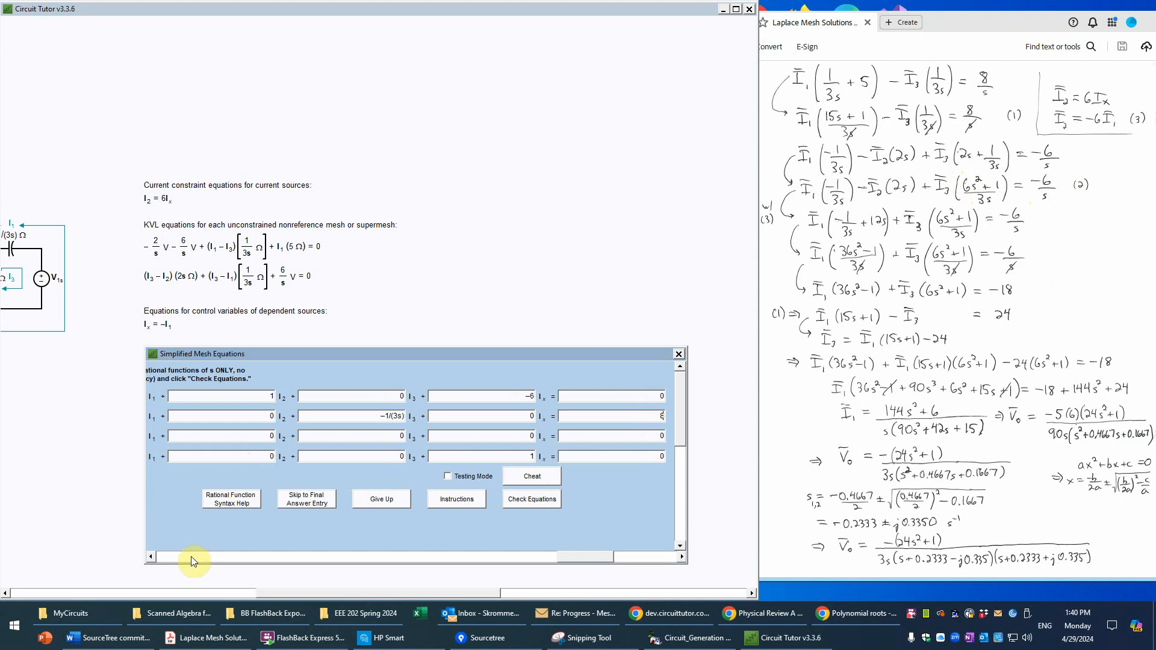
left_click(187, 556)
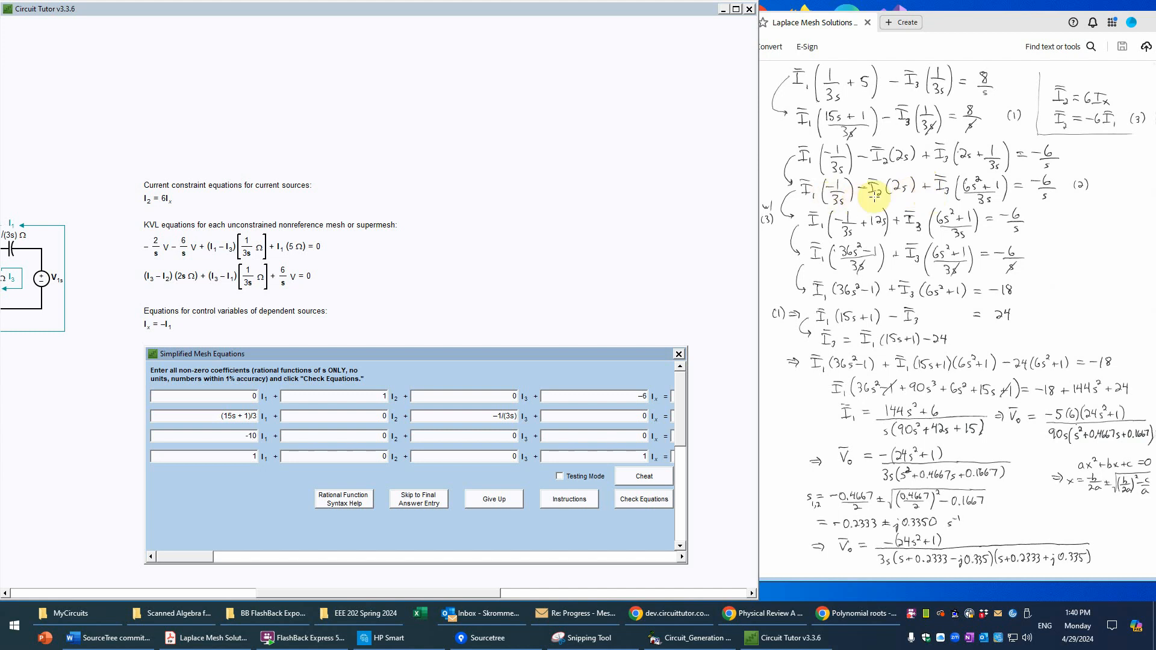
type("/(")
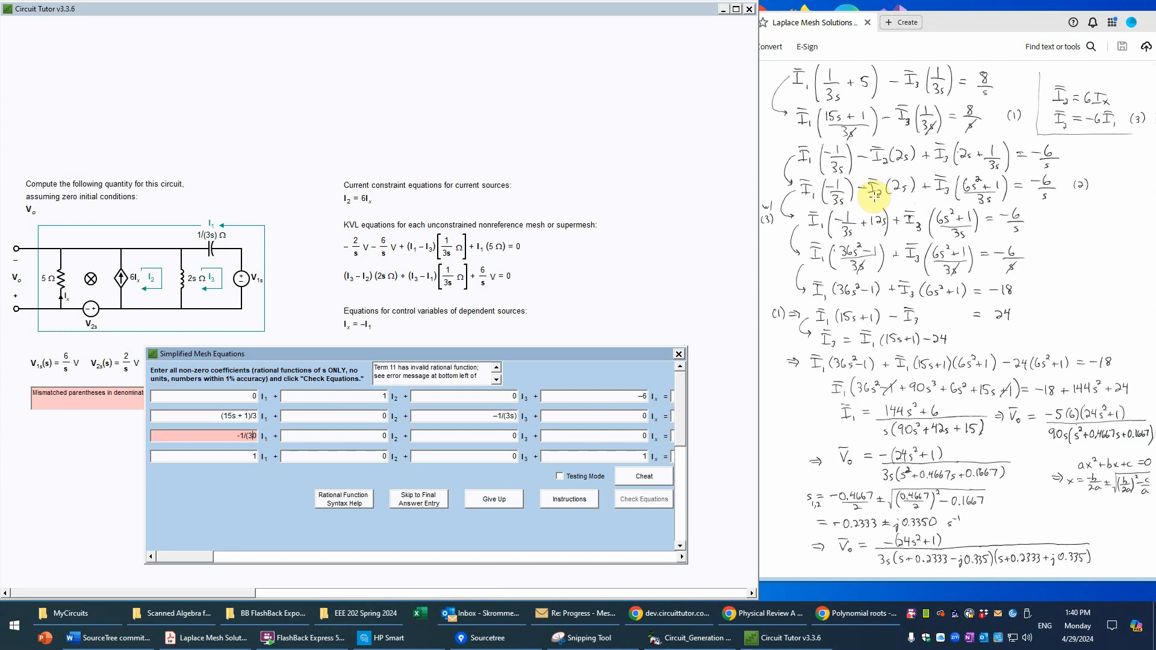
type("3s)")
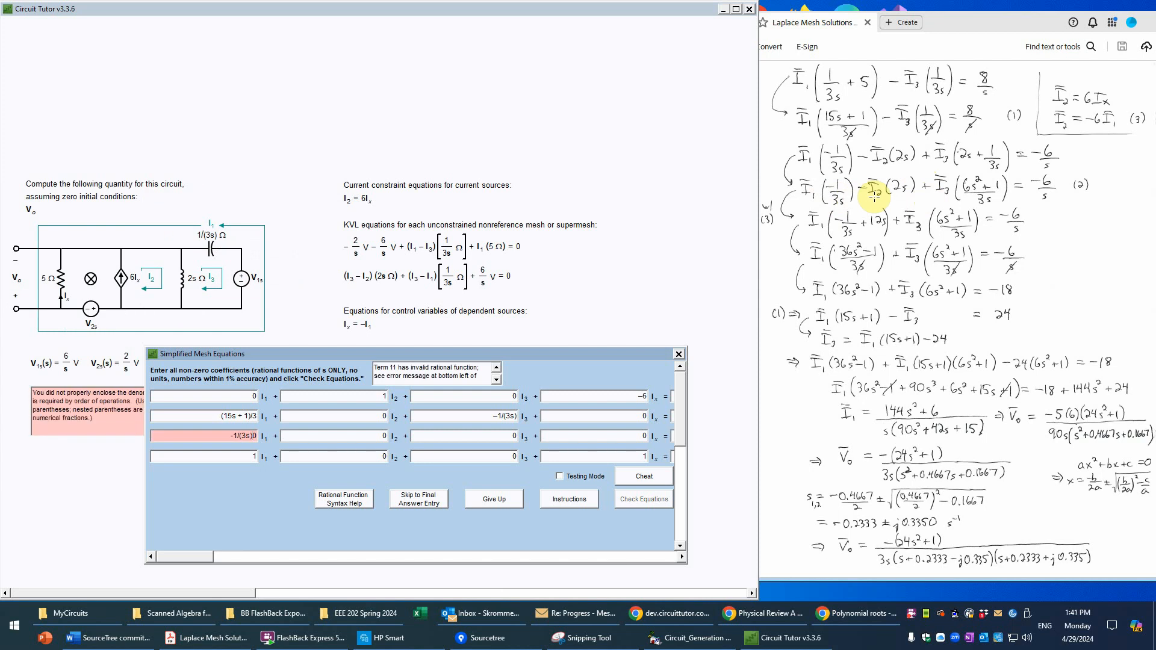
key("Delete")
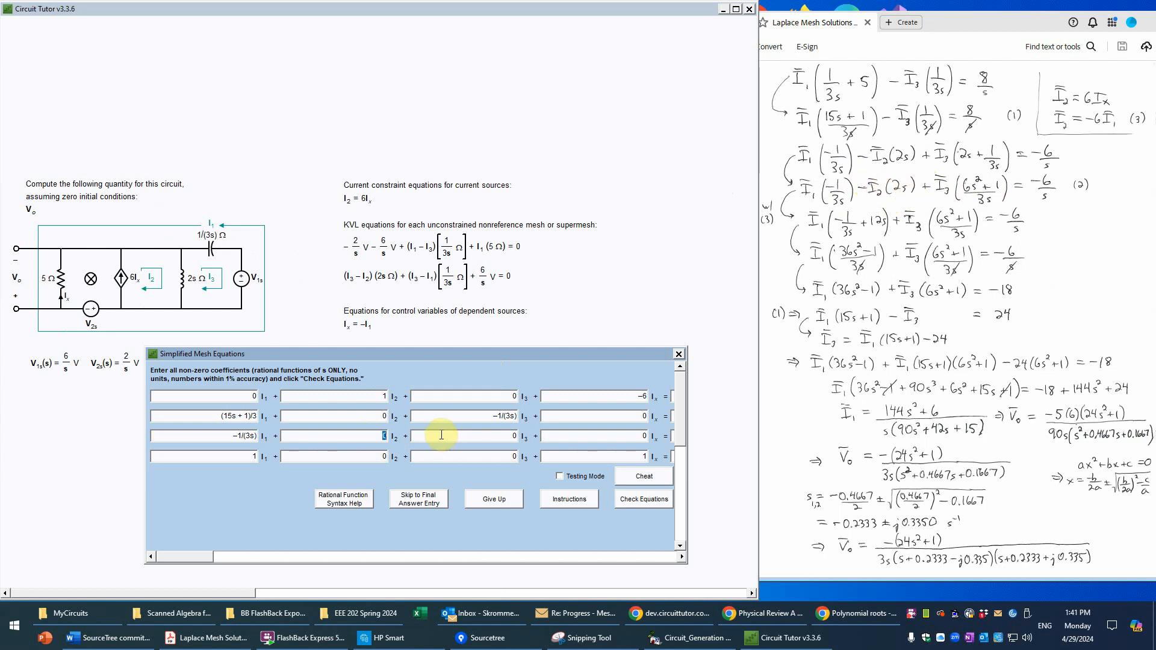
type("-2s")
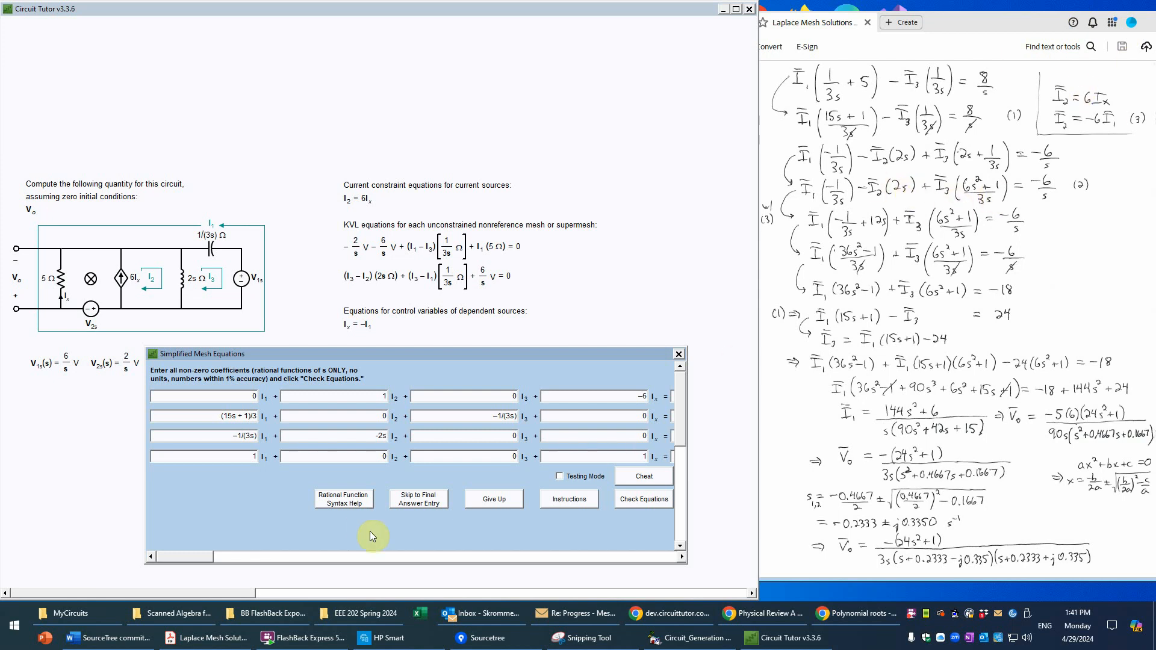
Step: Set the I3 coefficient in the third row to (6s^2+1)/(3s)
double_click(514, 435)
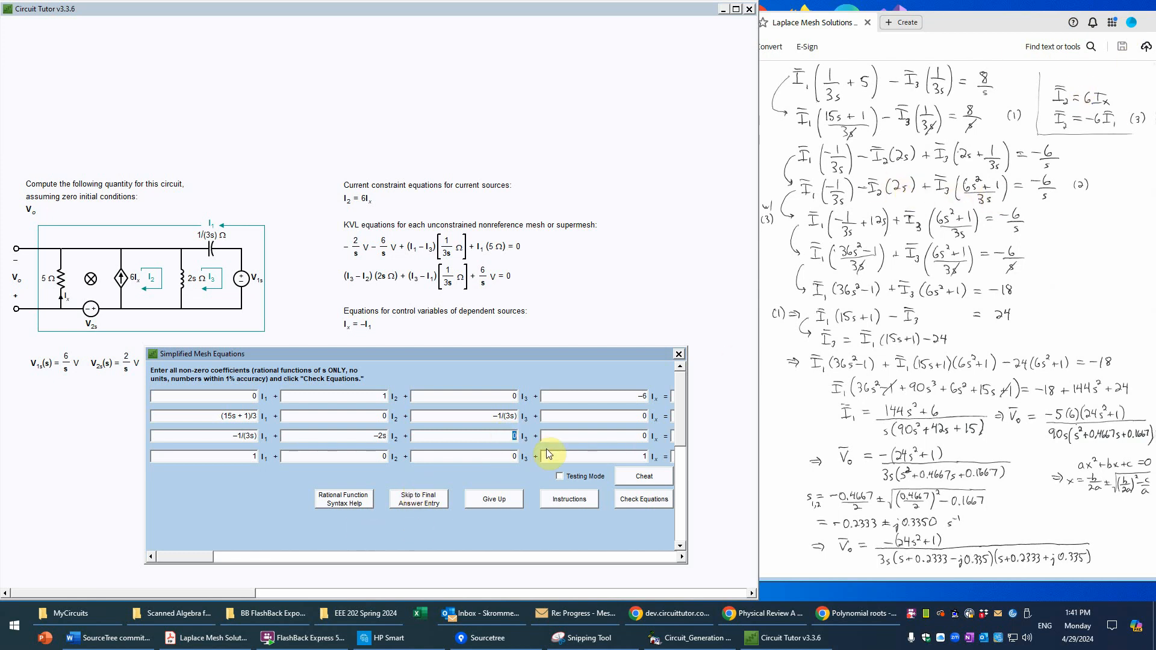
type("(")
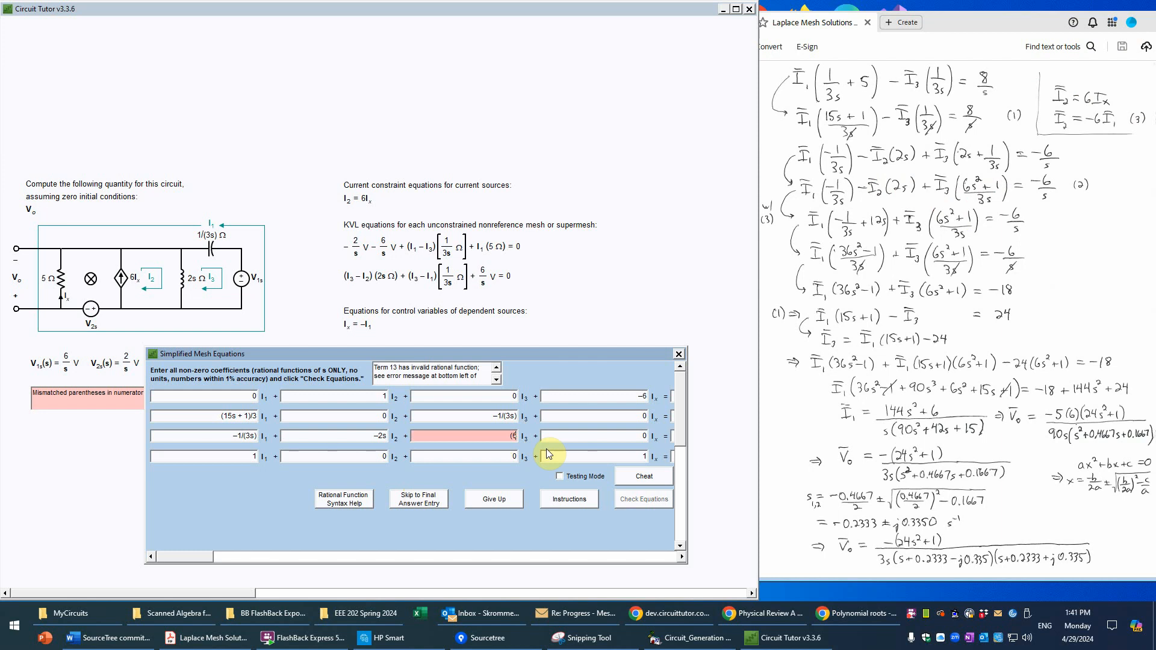
type("6s^2+1)")
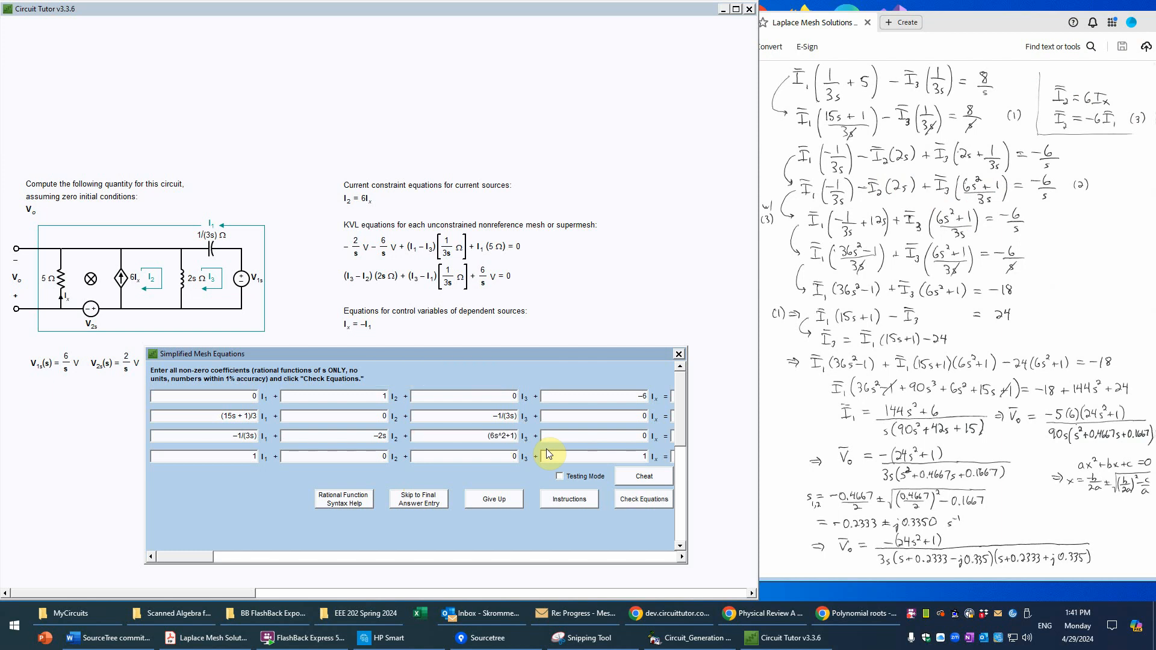
type("/")
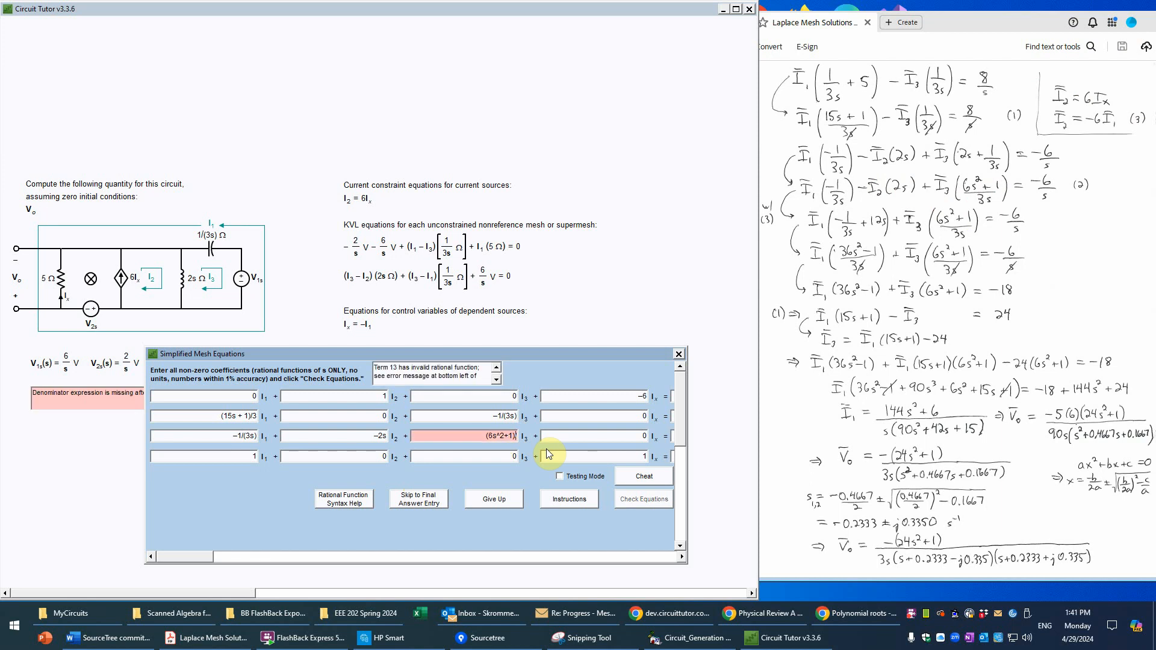
type("(3s)")
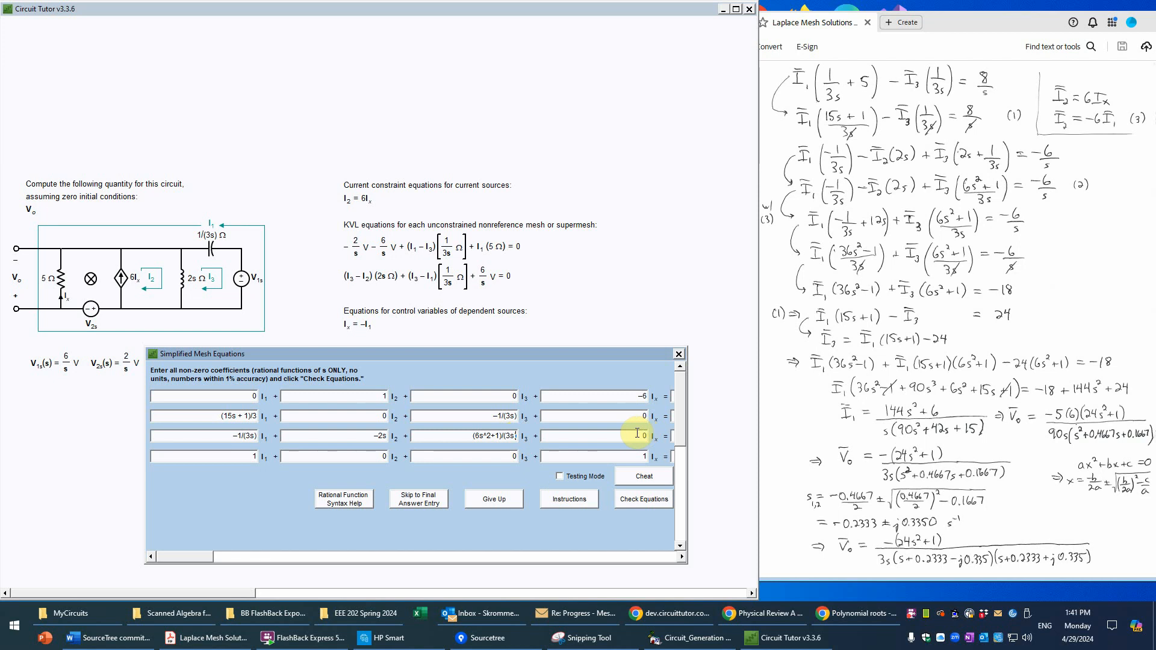
Step: Set the right-hand side of the third row to −6/s and check the simplified mesh equations
left_click_drag(190, 552, 625, 638)
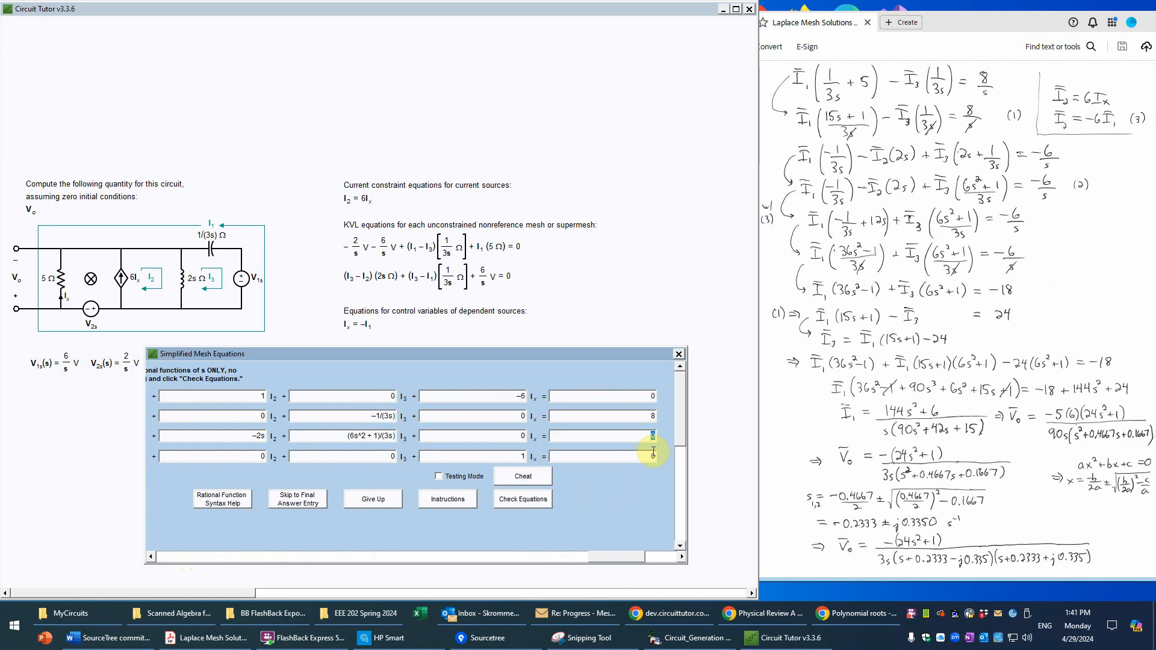
type("-6/s")
left_click(524, 501)
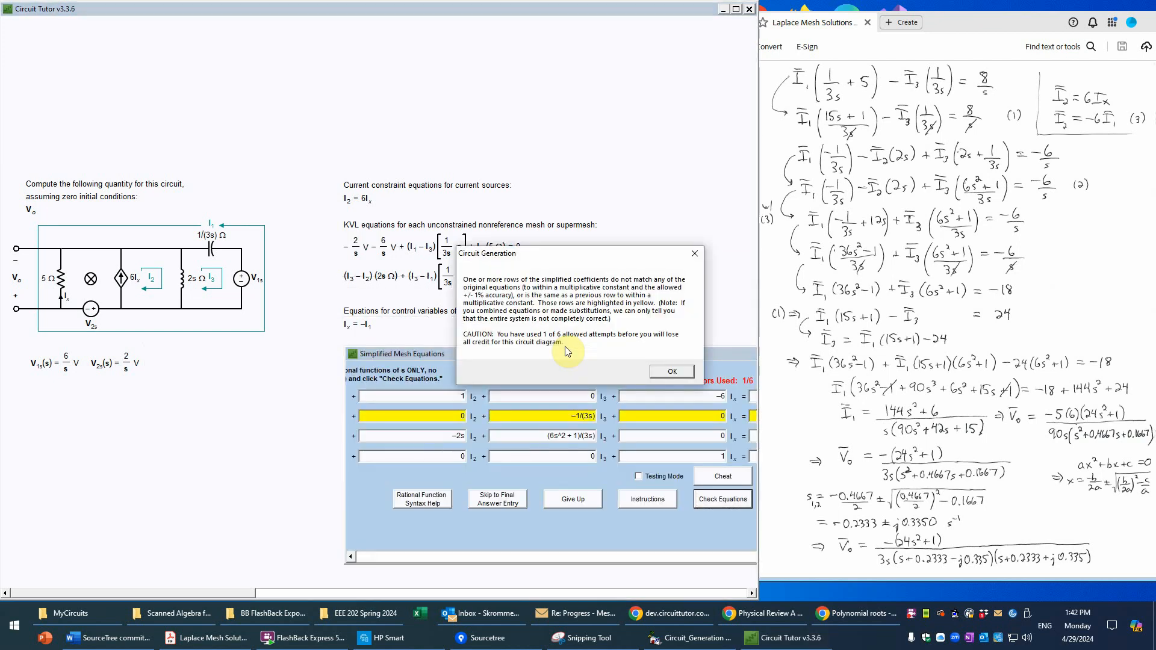
left_click(666, 371)
Step: Correct the I3 coefficient in the second row to −1/3, recheck the simplified equations and continue to the matrix equation
left_click_drag(623, 356, 436, 351)
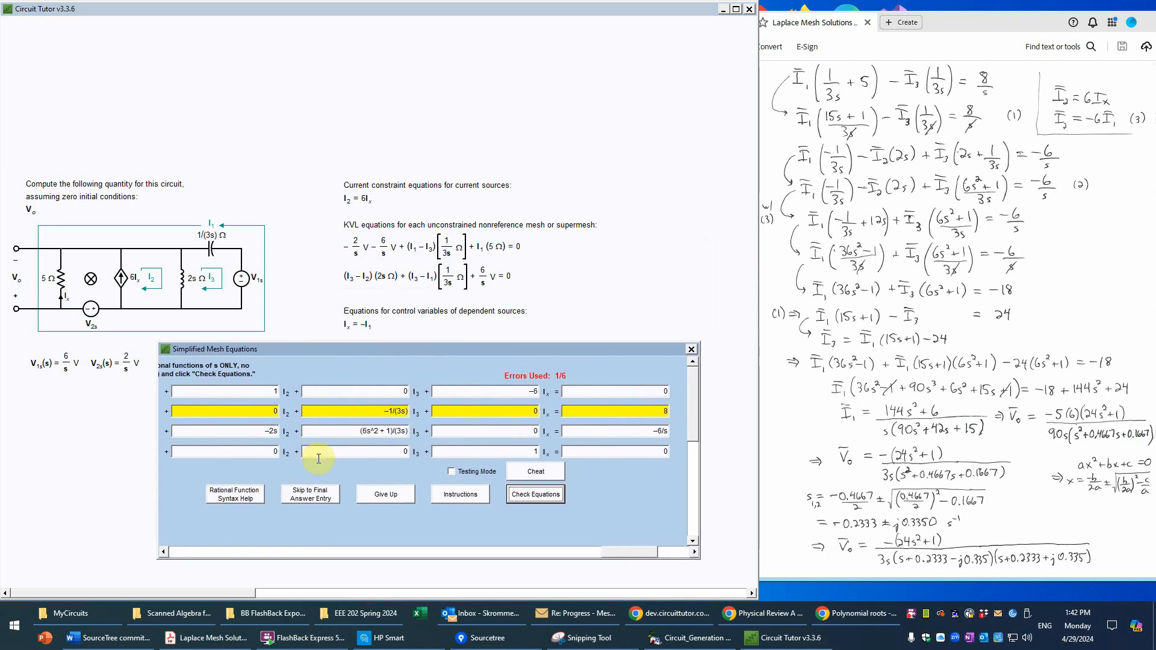
left_click(182, 552)
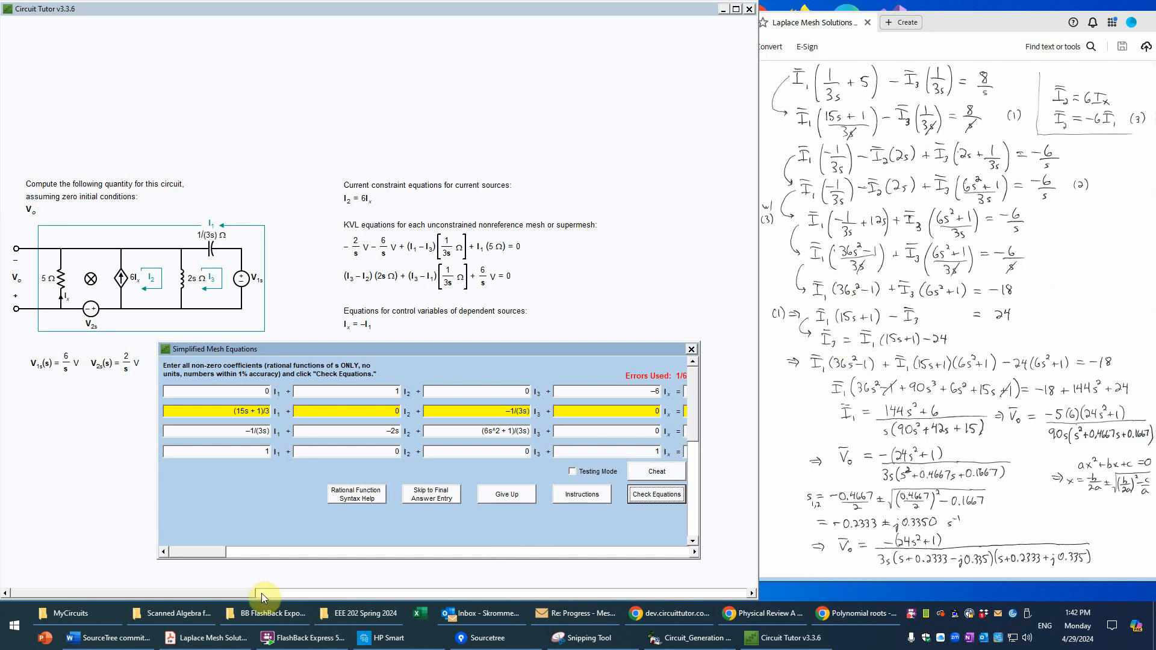
left_click_drag(204, 548, 571, 566)
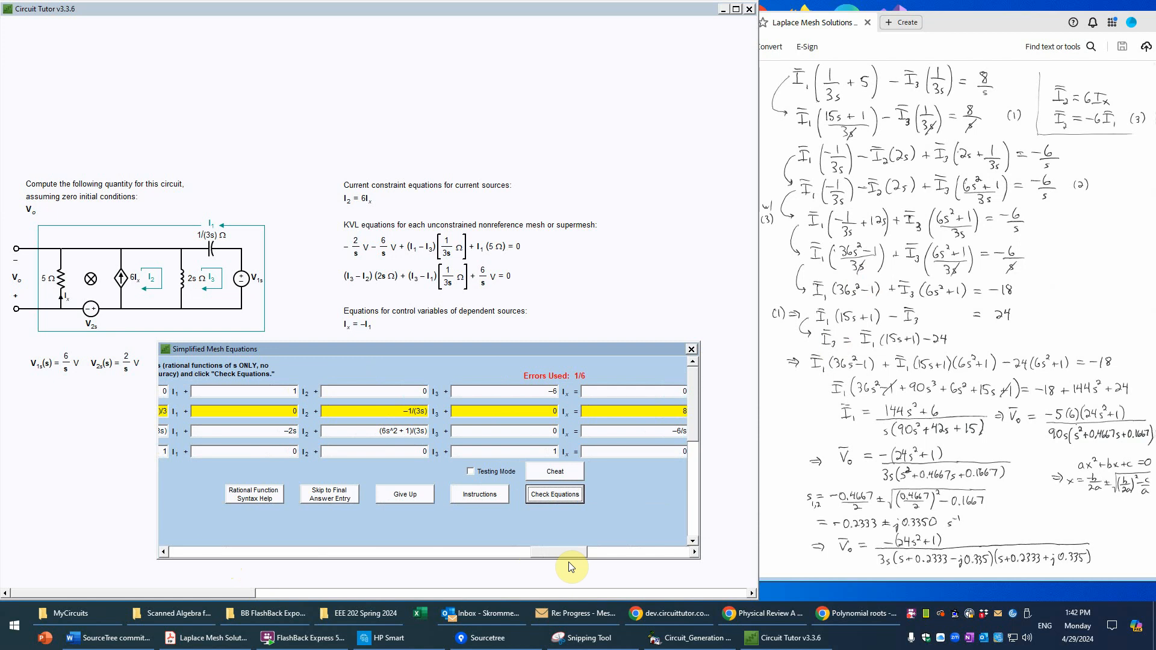
left_click_drag(570, 566, 203, 531)
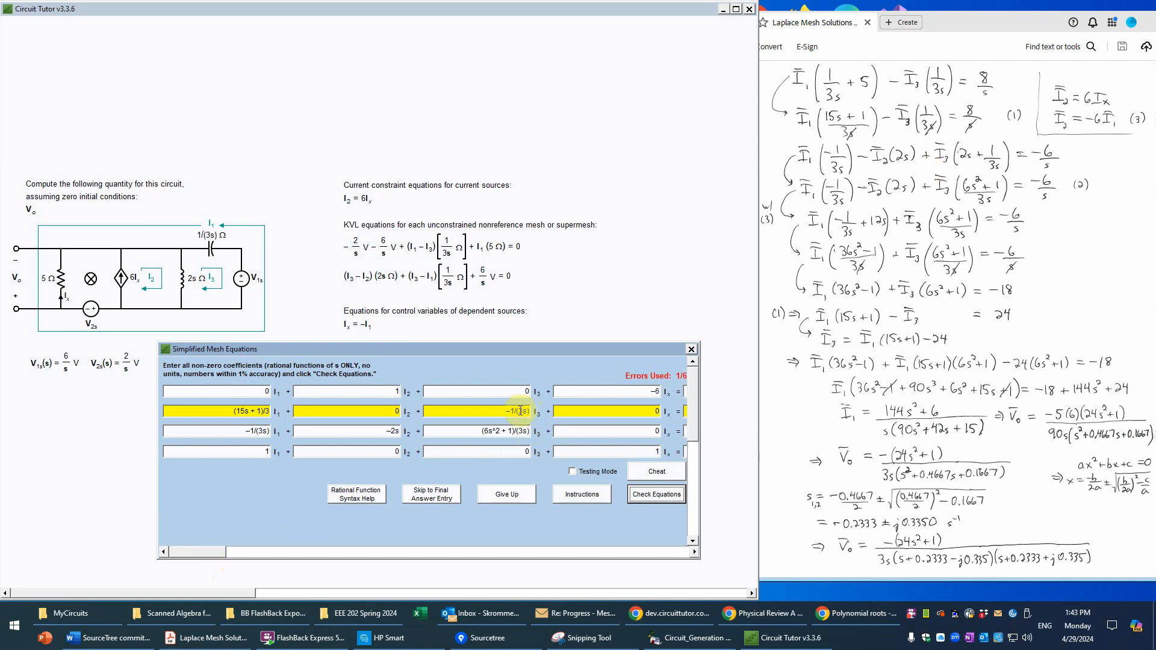
left_click_drag(506, 411, 533, 412)
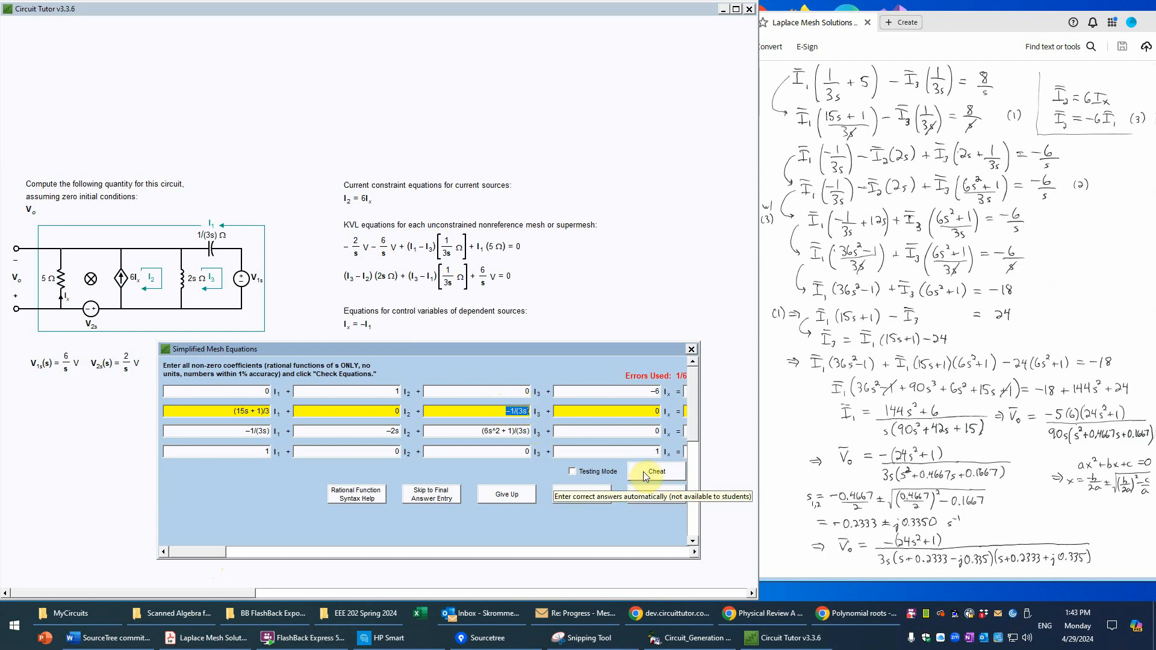
type("-1/3")
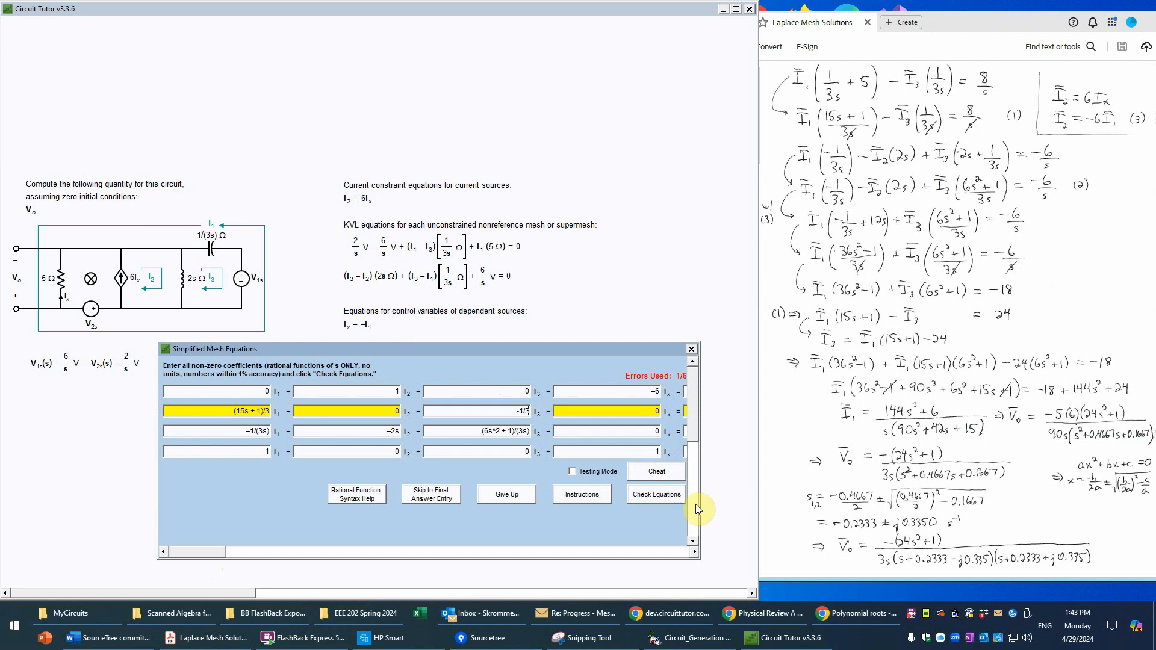
left_click(661, 495)
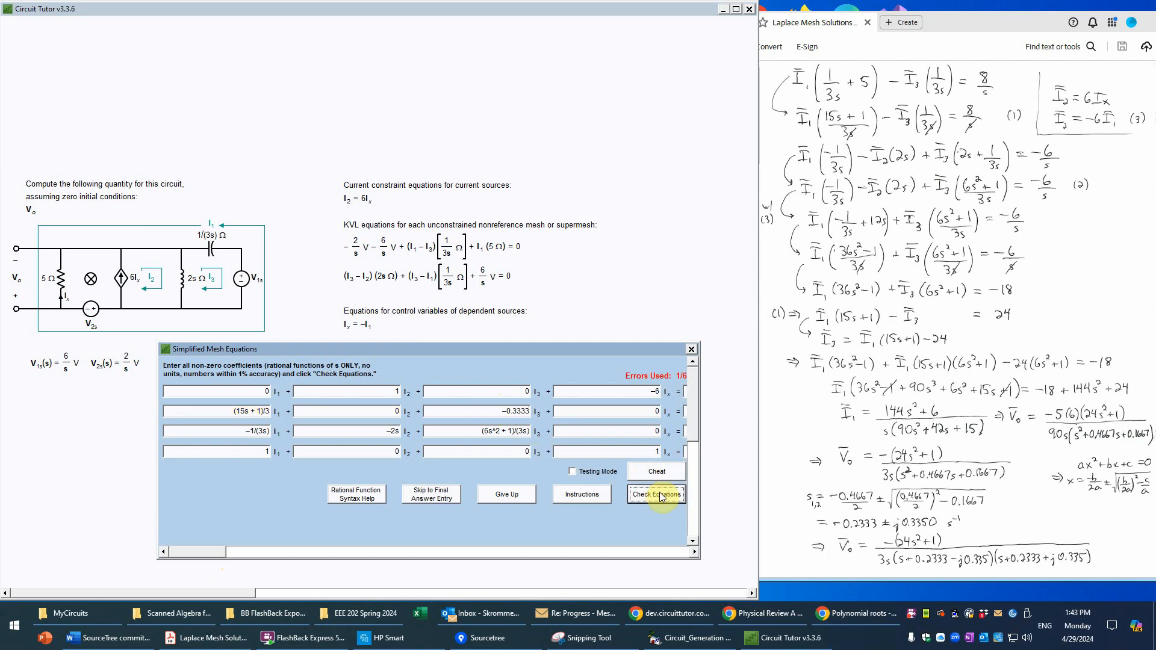
left_click(661, 495)
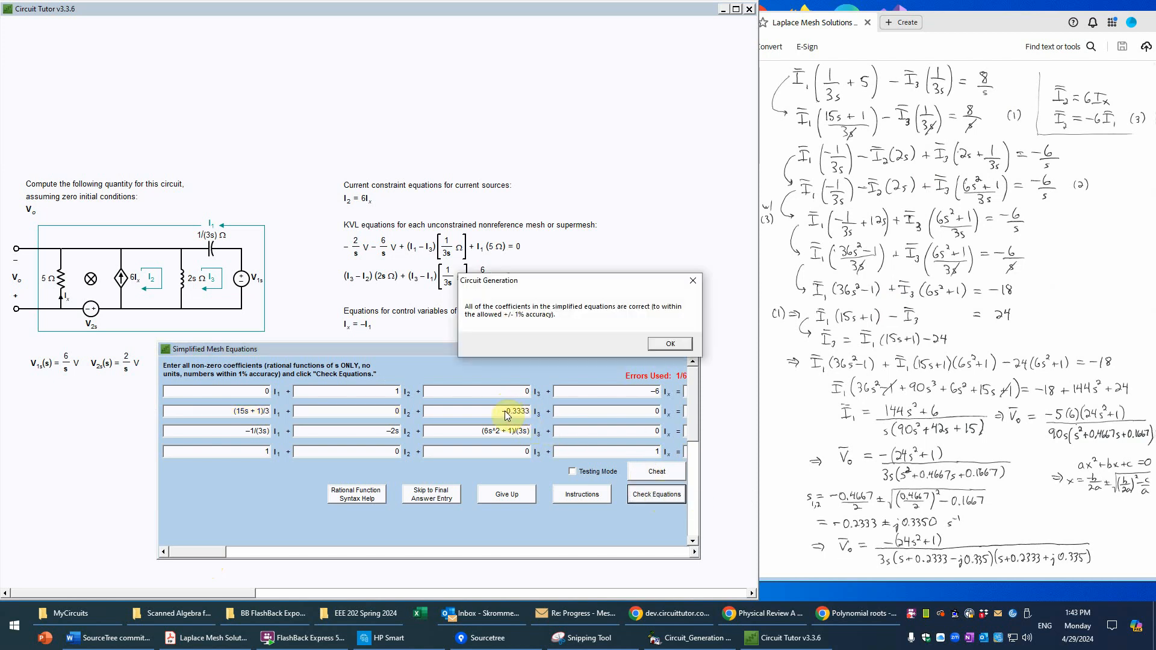
left_click(674, 342)
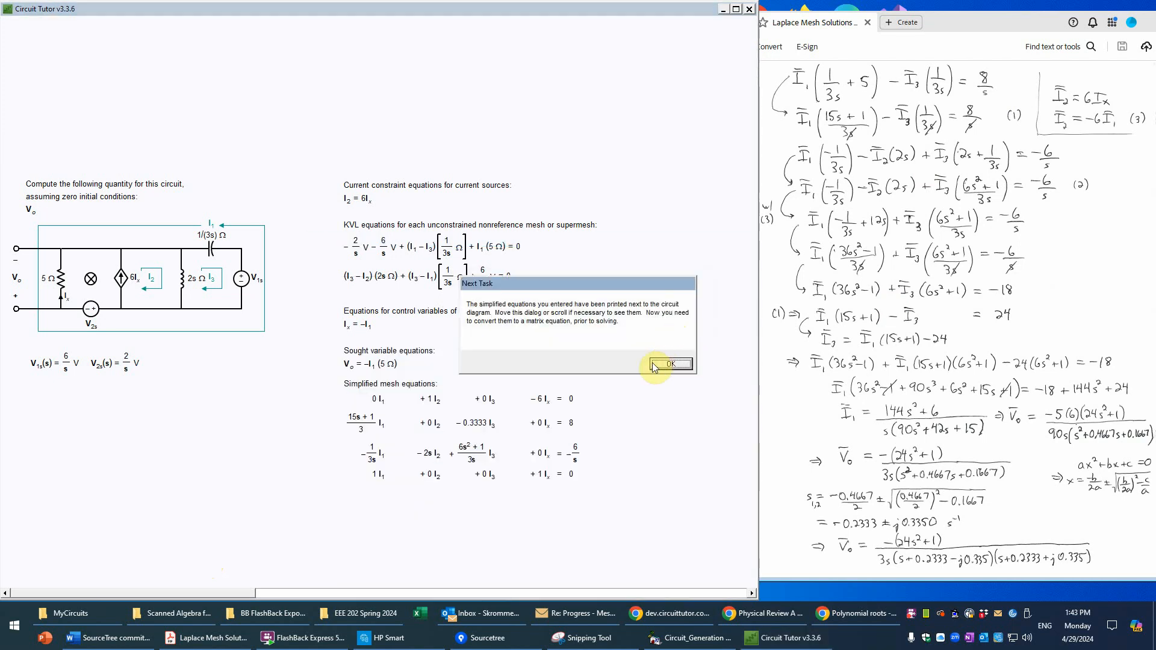
left_click(668, 364)
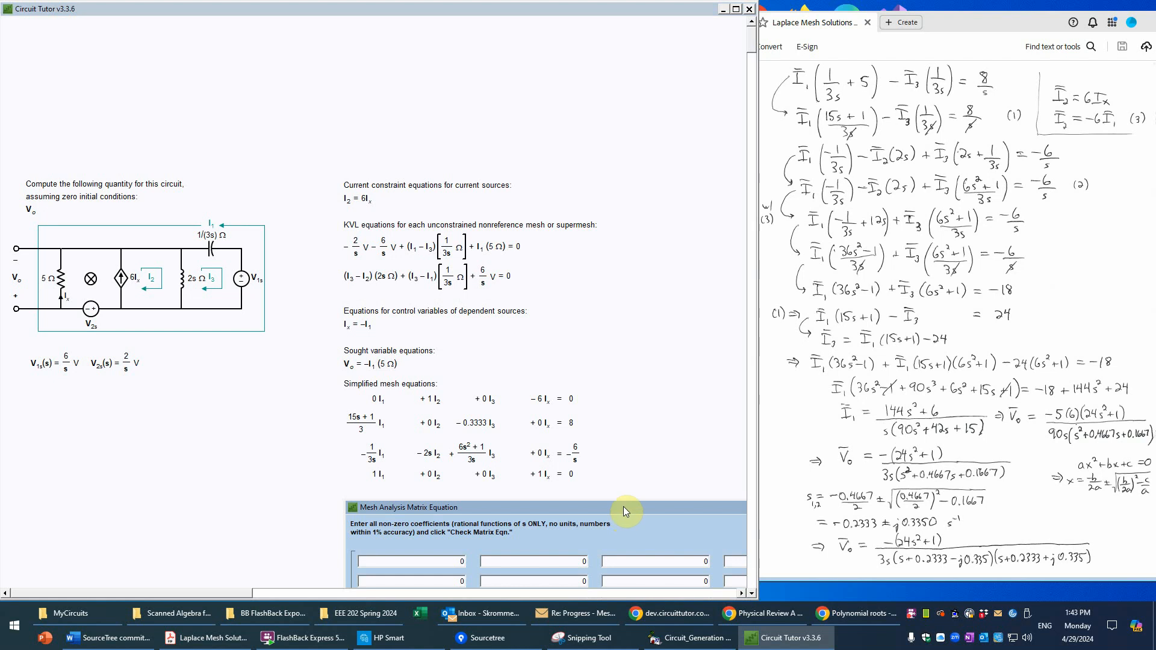
Step: Fill the mesh analysis matrix equation by copying the simplified equations, check it and continue to the answer entry
left_click_drag(623, 507, 366, 278)
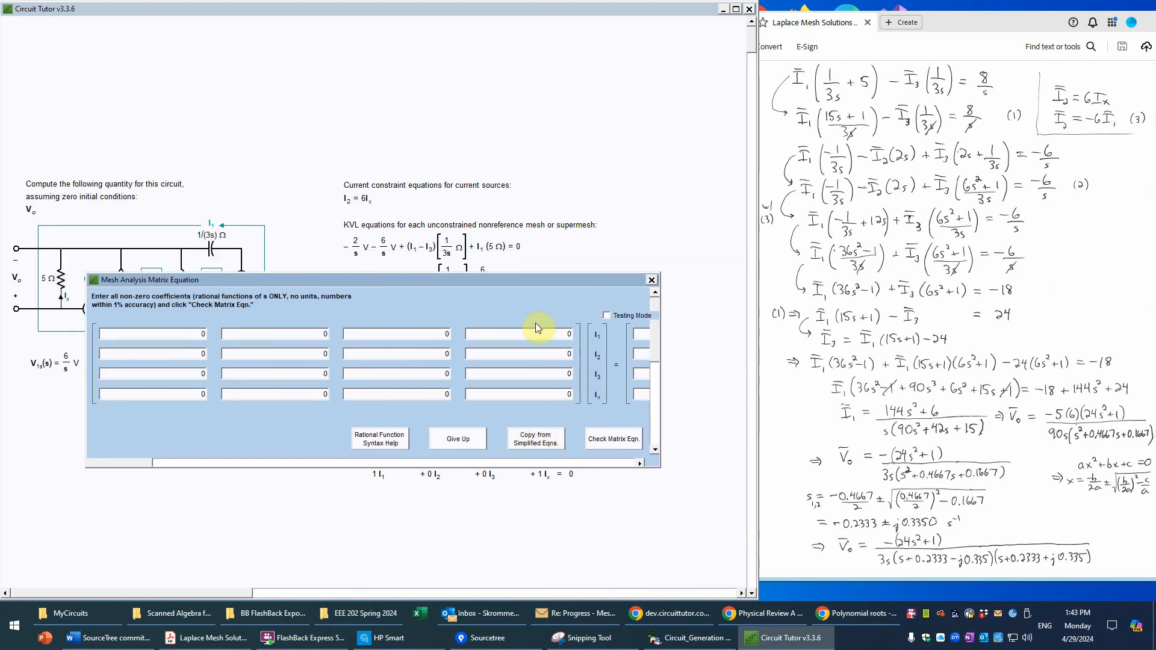
left_click(535, 442)
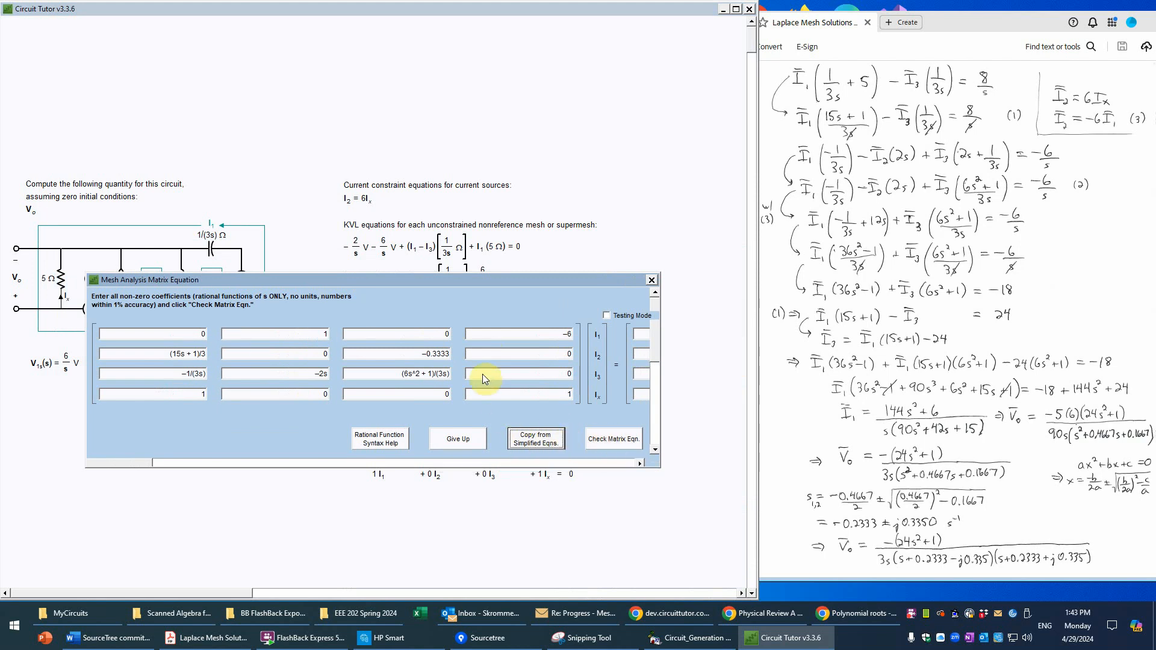
left_click(621, 442)
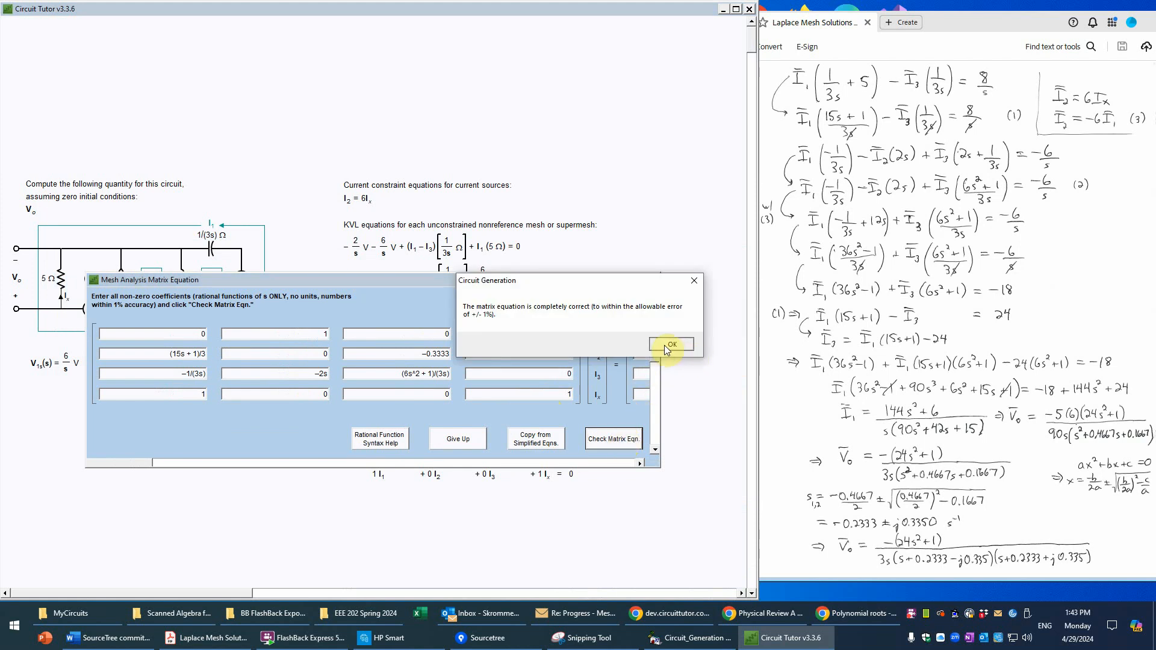
left_click(663, 345)
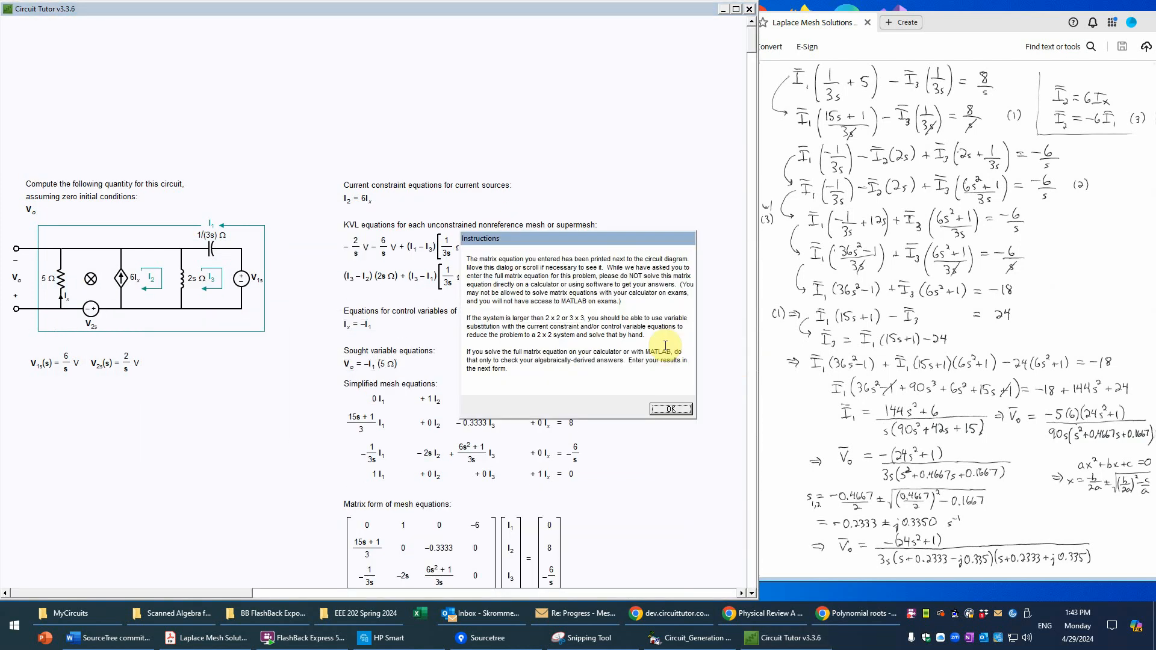
left_click(680, 409)
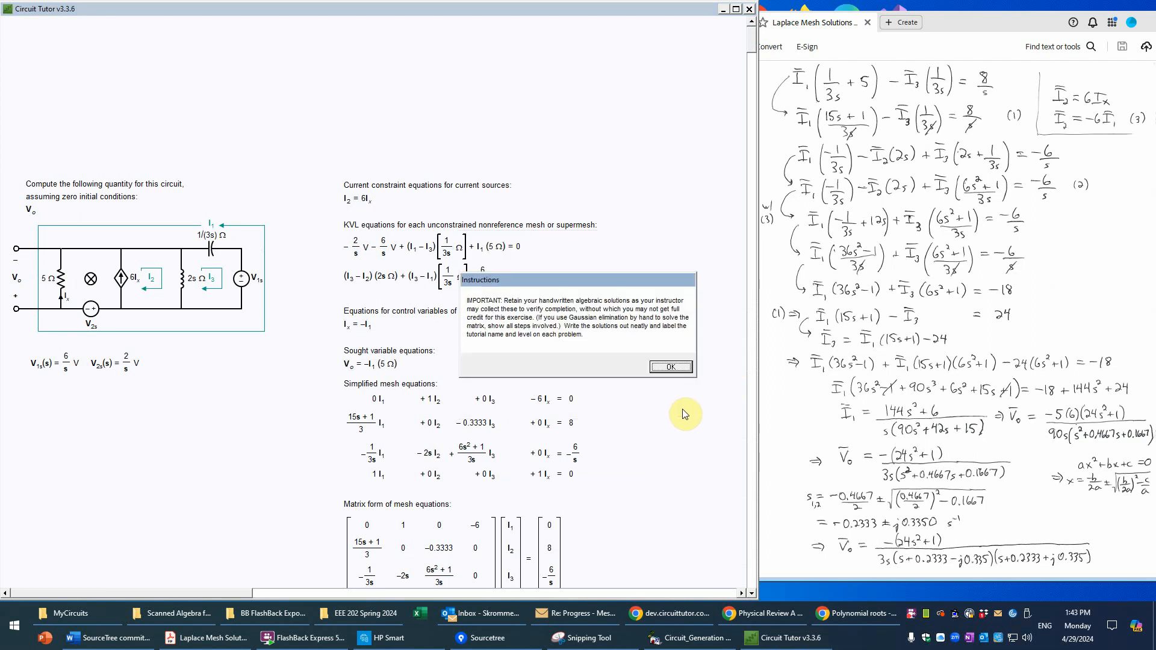
left_click(671, 366)
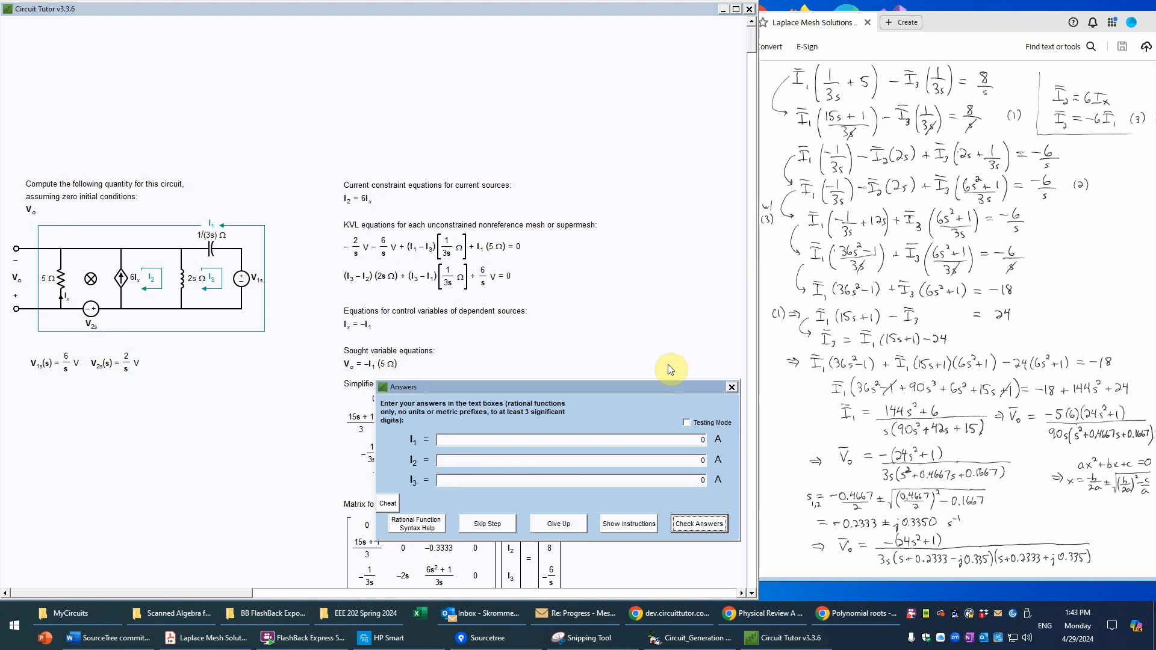
Step: Skip entering the mesh currents, proceed to the Vo answer entry and move its dialog clear of the simplified mesh equations
left_click_drag(640, 388, 518, 49)
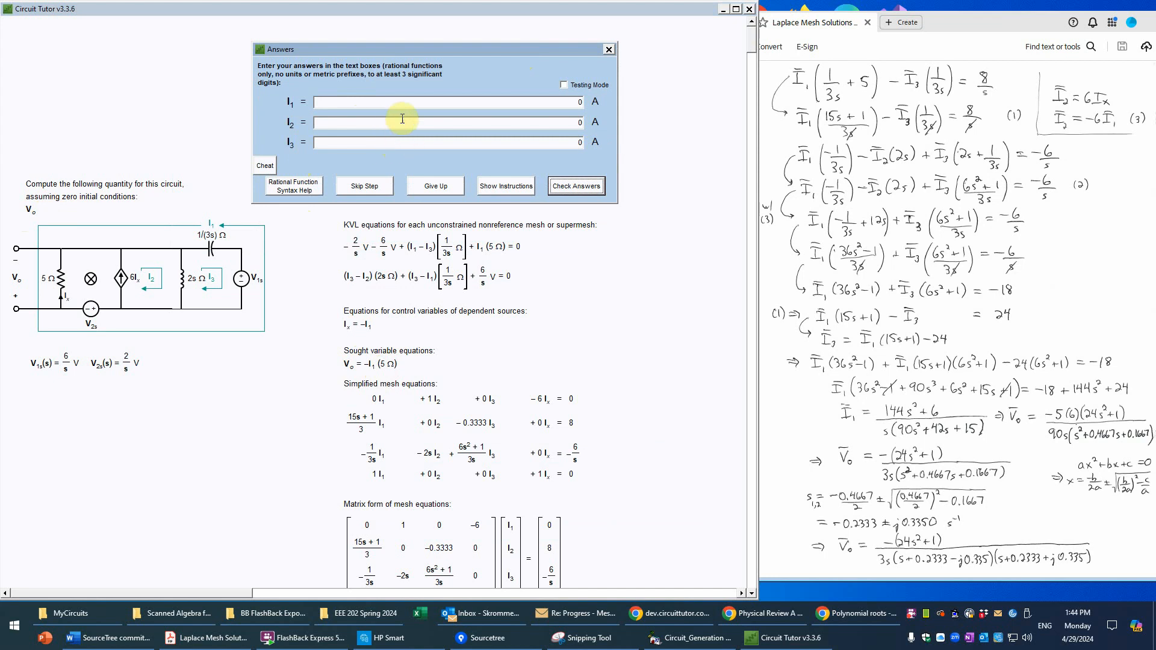
left_click(384, 186)
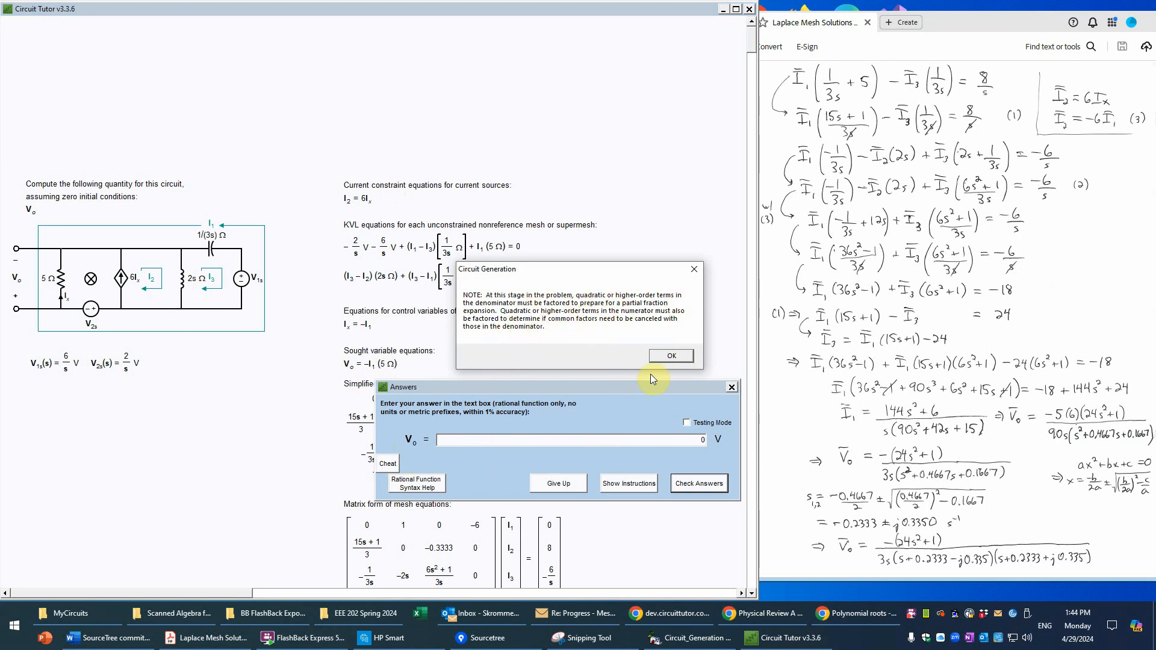
left_click(677, 357)
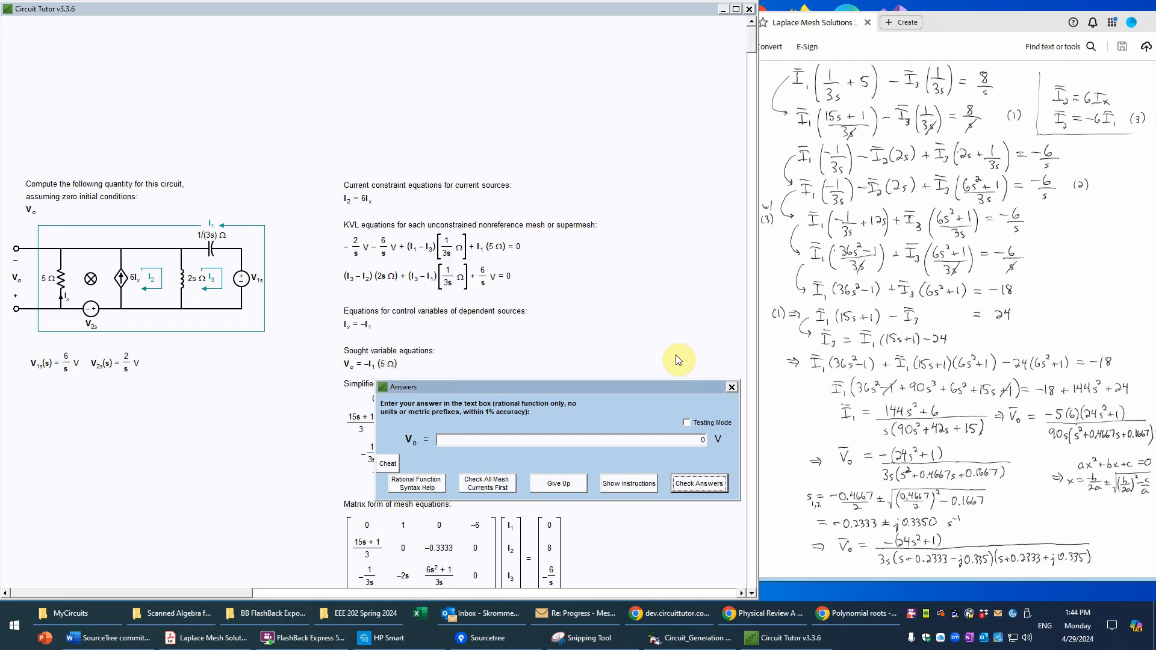
left_click_drag(657, 384, 565, 336)
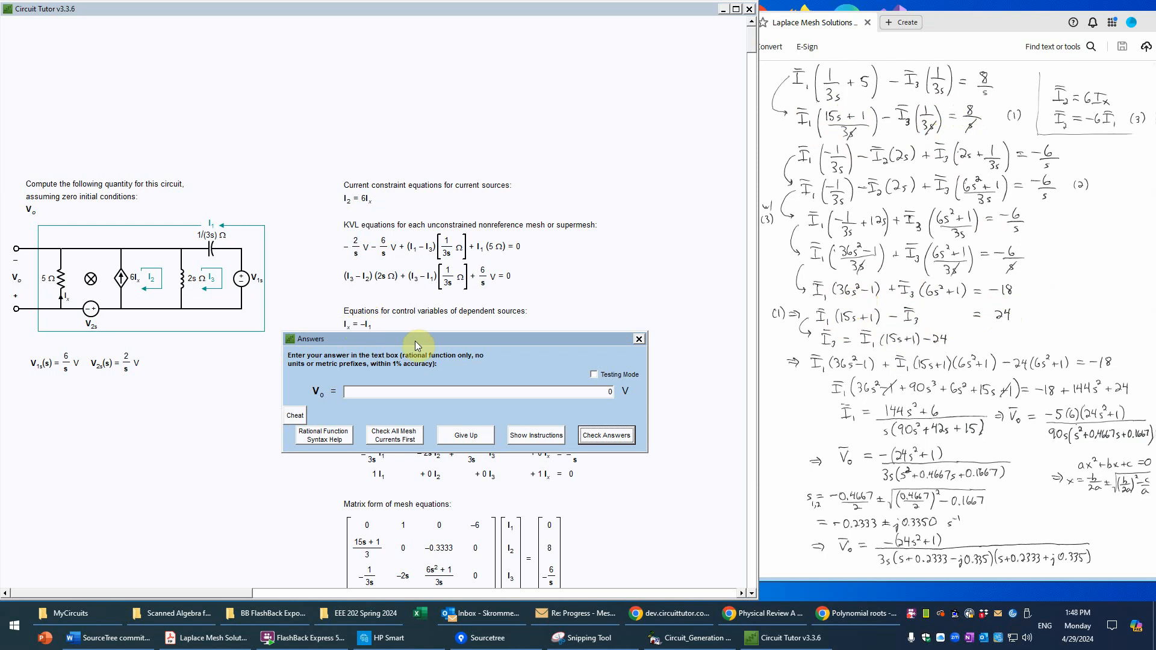
left_click_drag(416, 339, 430, 210)
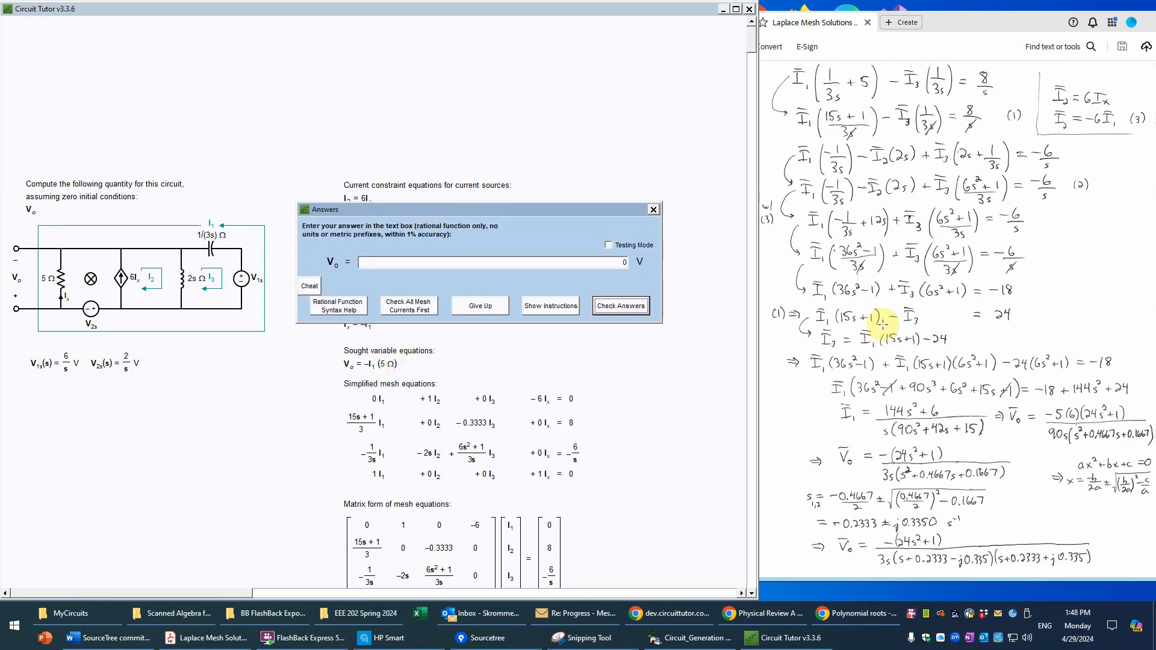
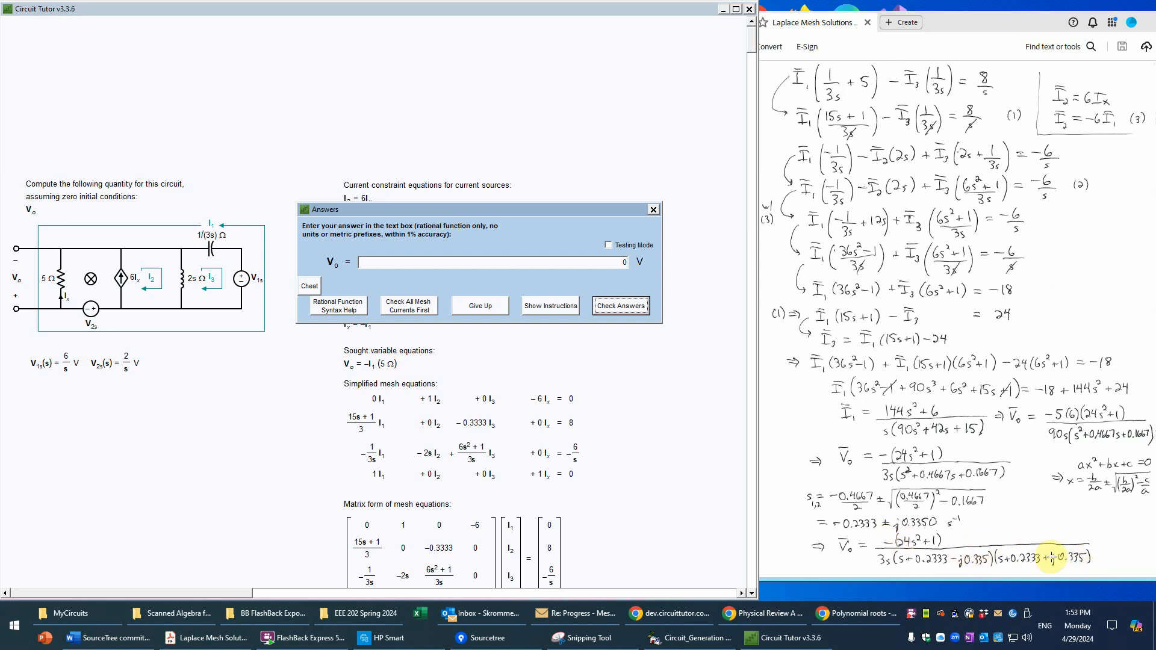
Step: Enter −(24s^2+1) as the numerator of the Vo answer, followed by the division sign
left_click(436, 265)
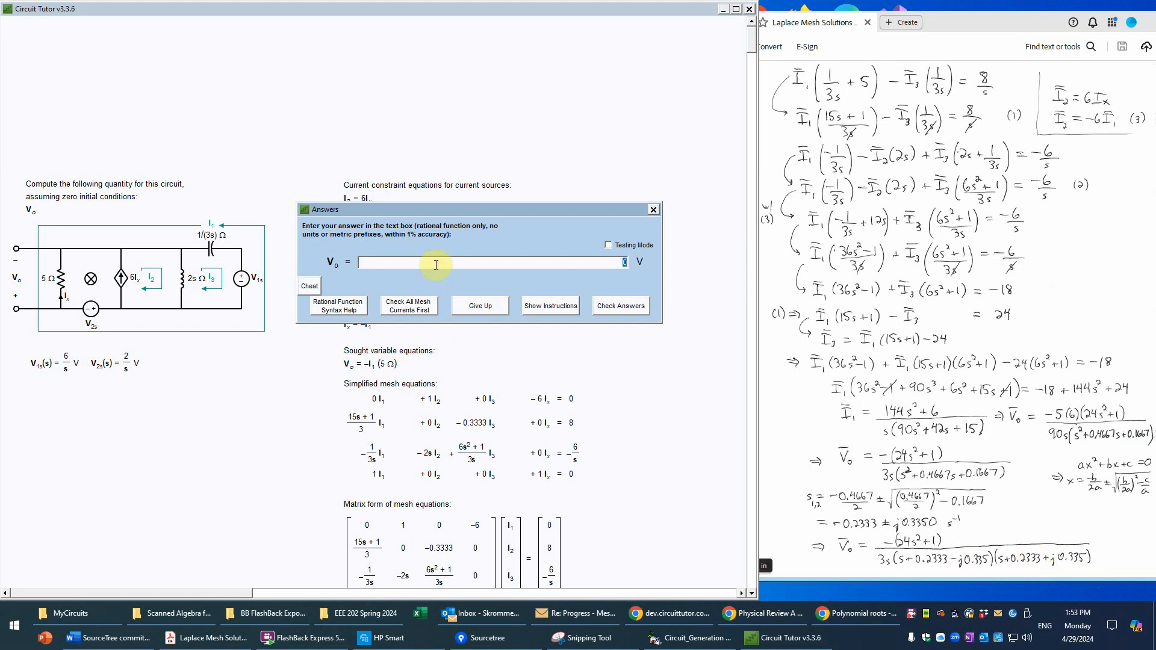
type("-")
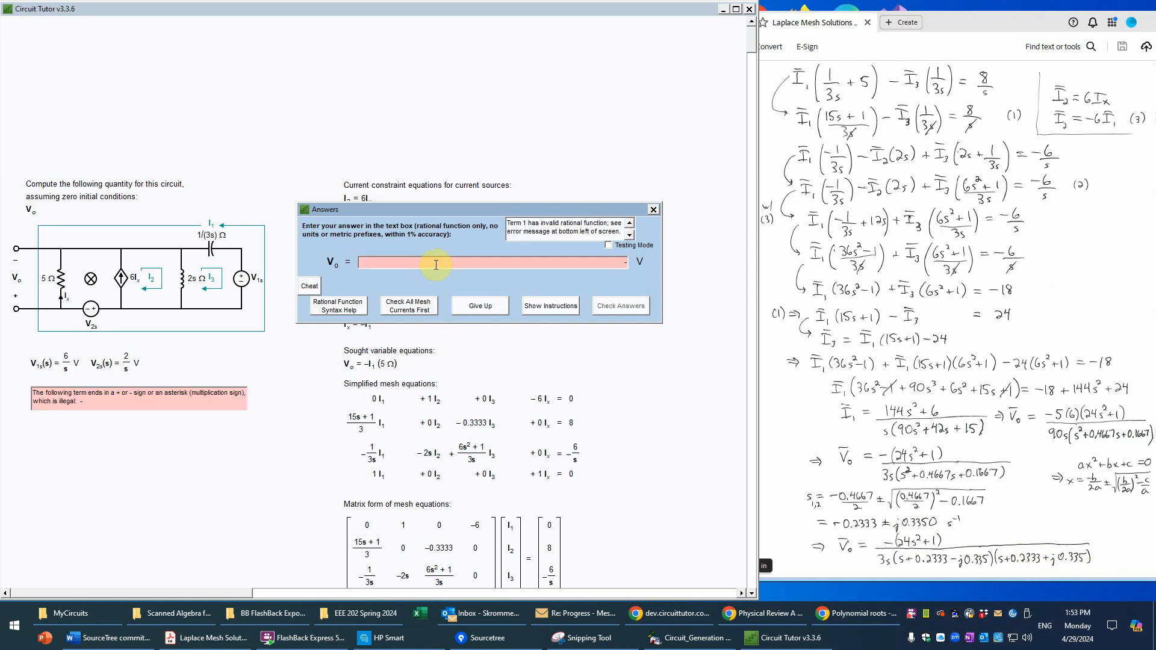
type("(24s^2")
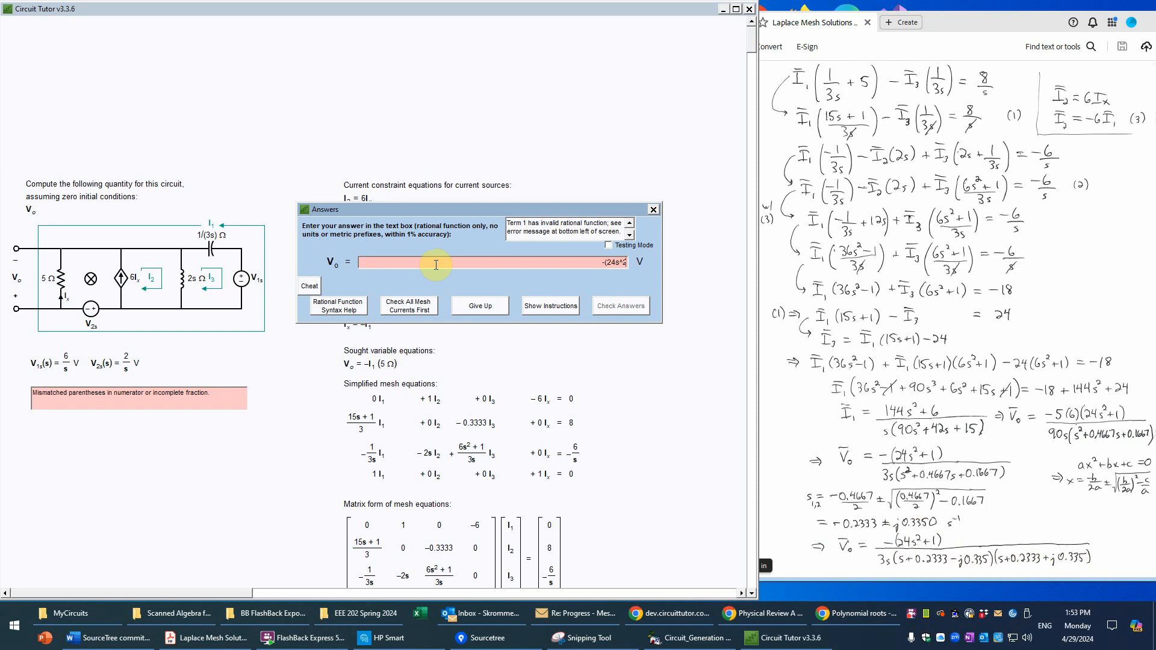
type("+1)")
left_click(436, 265)
type("/")
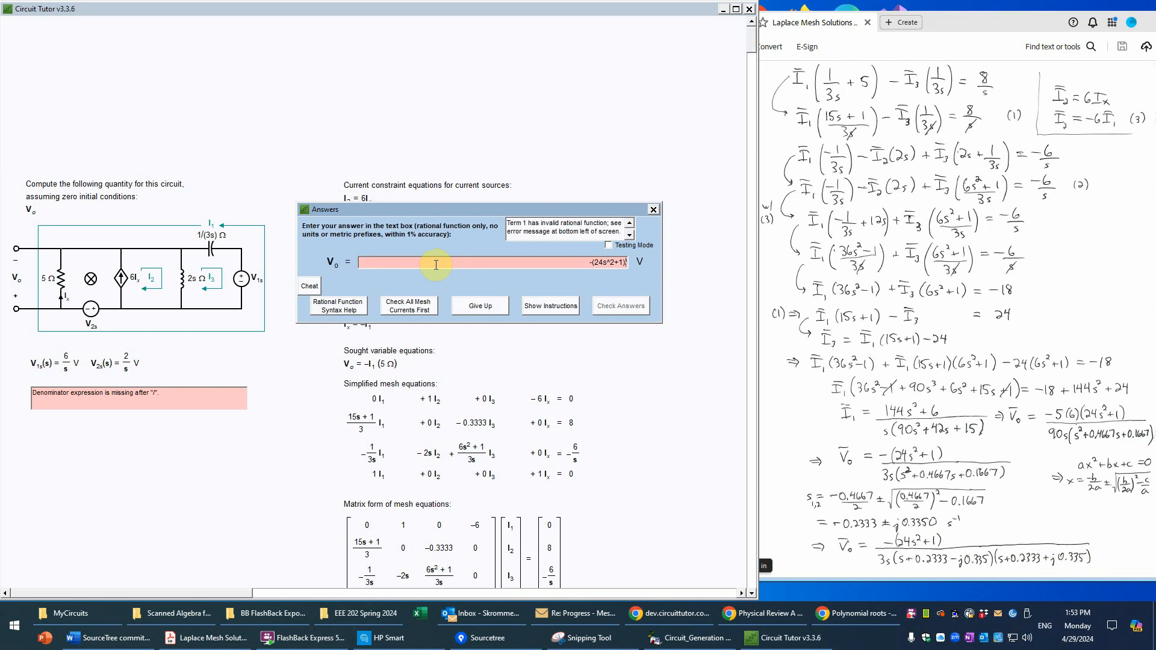
Step: Begin the bracketed denominator of the Vo answer with [3s(s+0.2333-j0.335)
type("[")
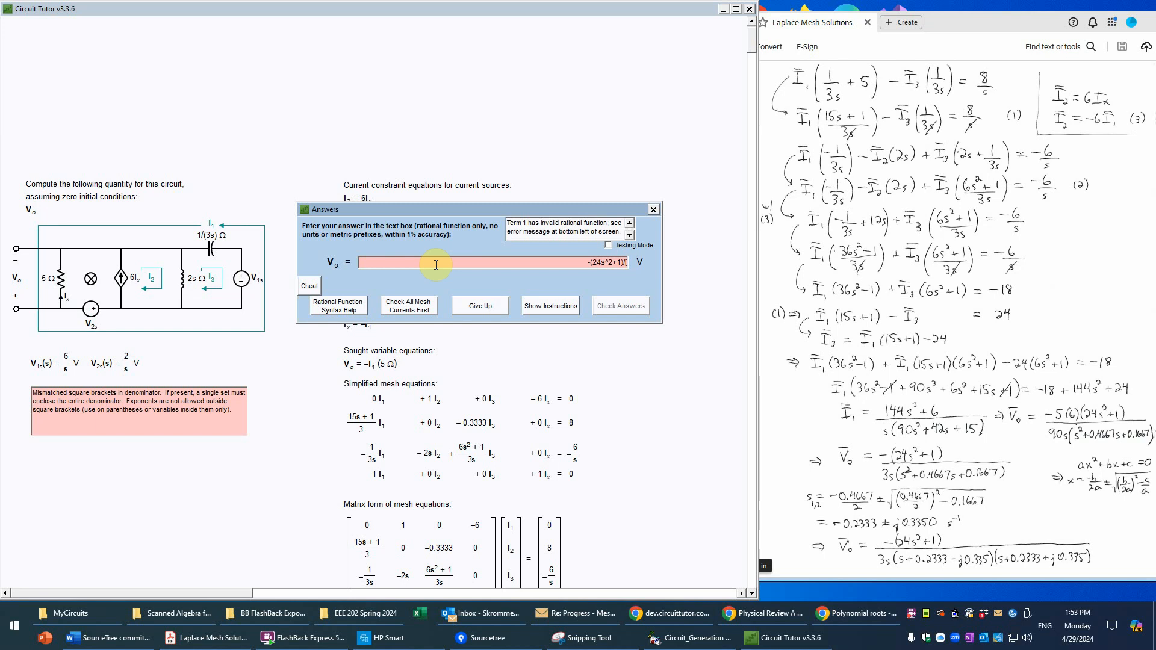
type("3s(s+")
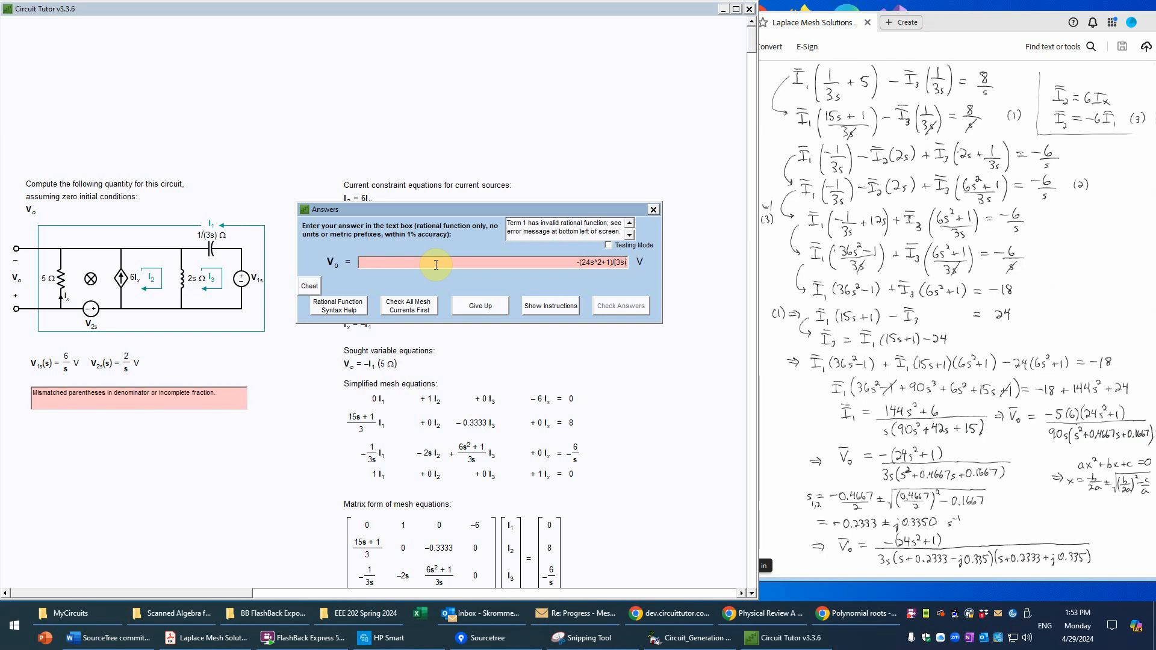
type("0.2333-j0.335)")
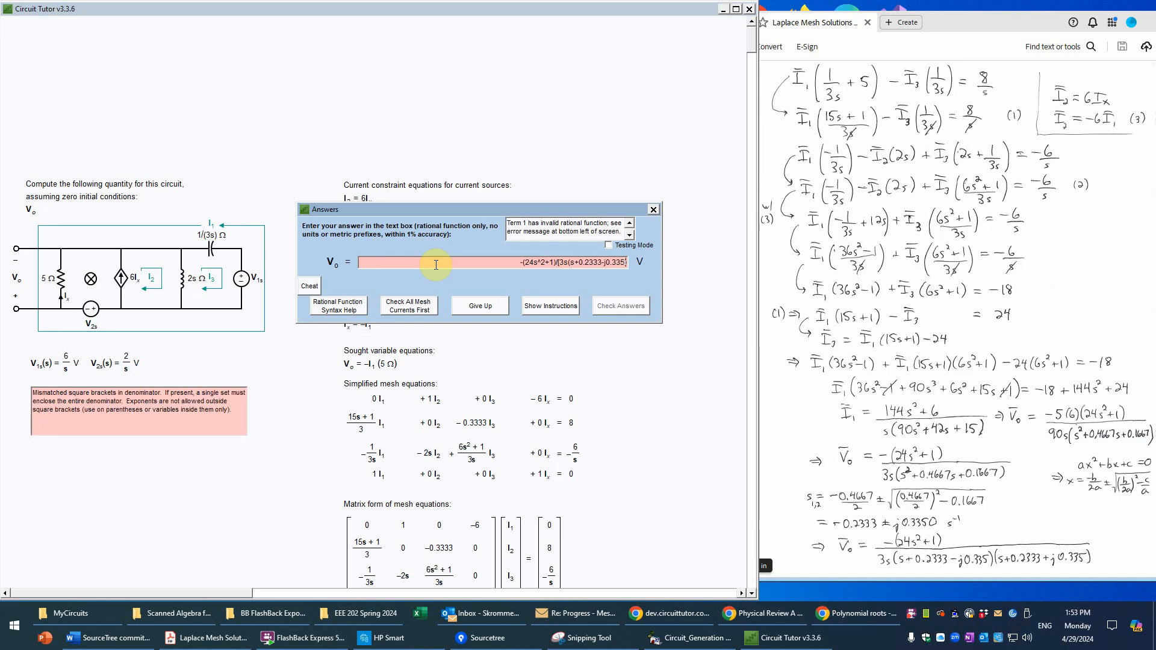
type("(")
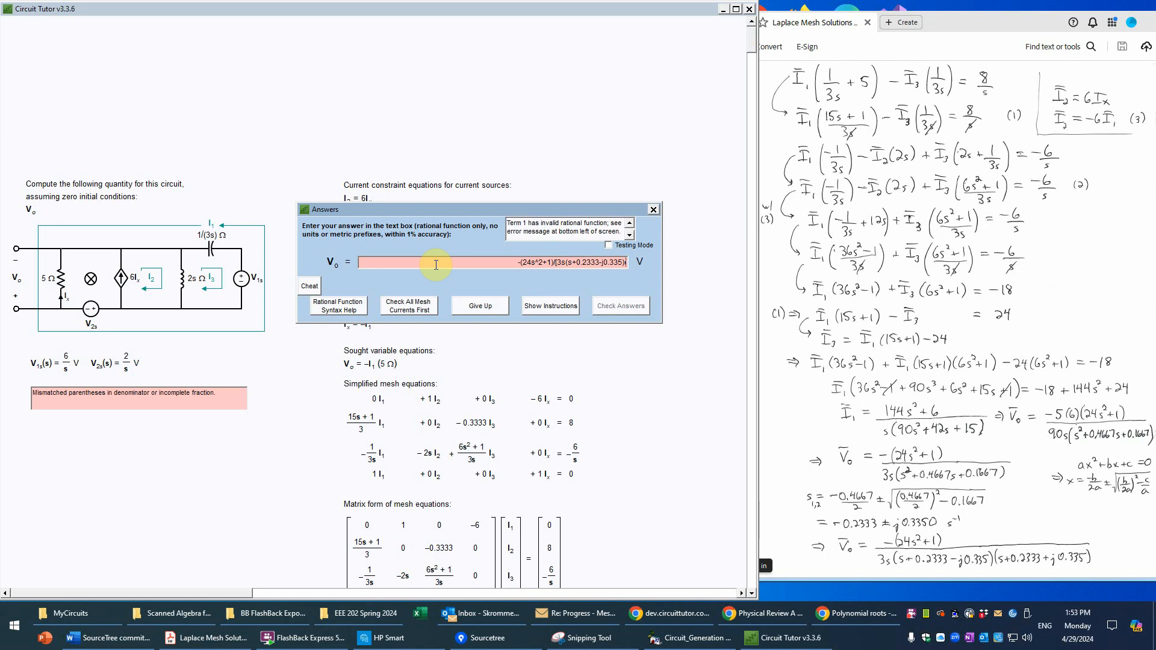
type("s+0.2333+")
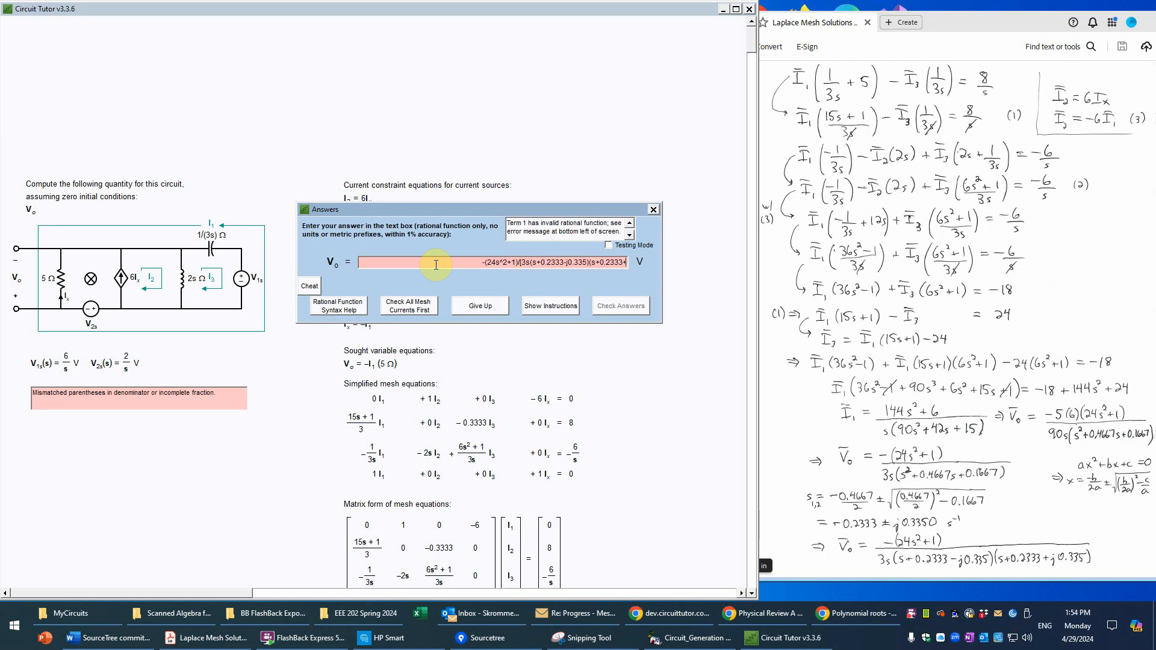
type("j0.335")
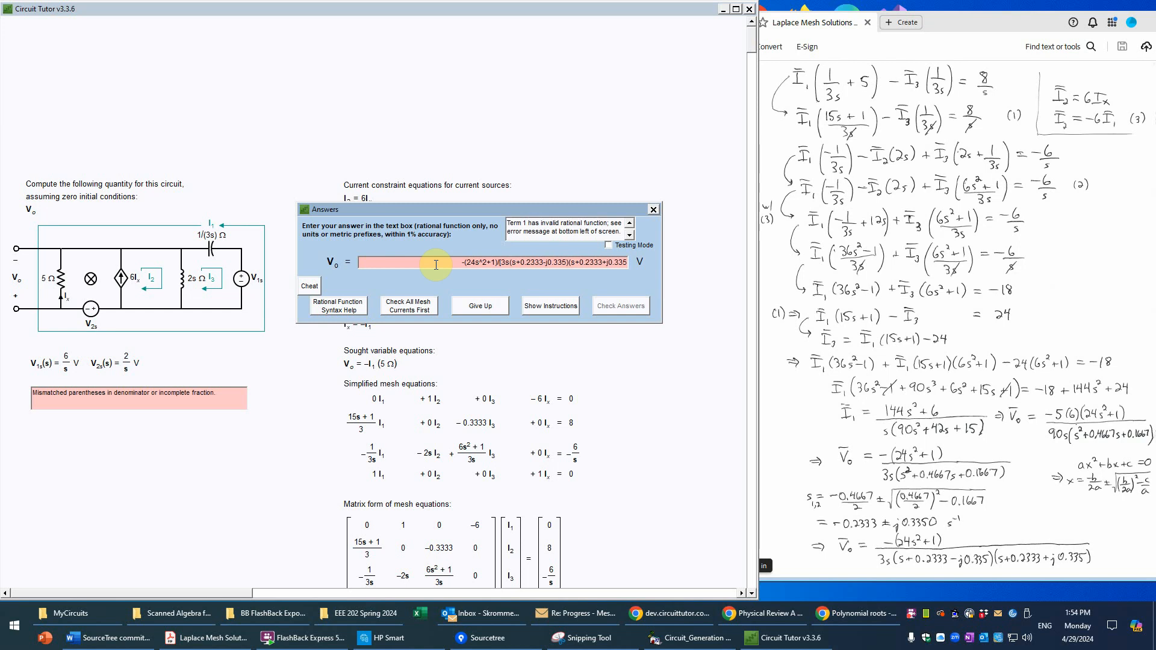
type(")")
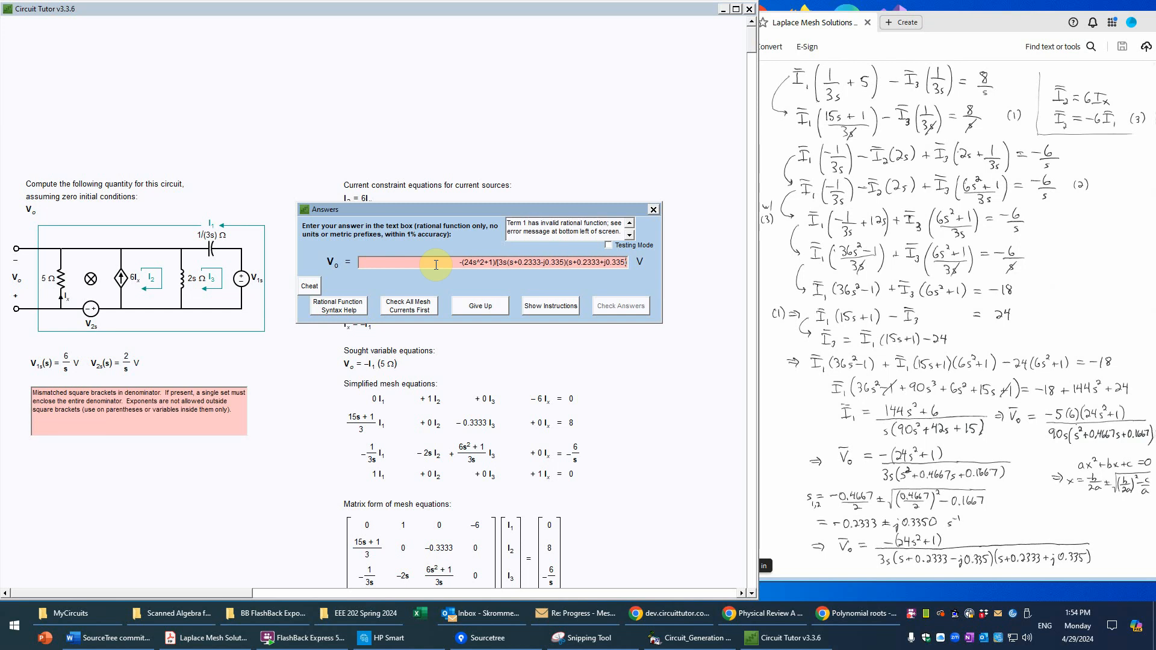
type("]")
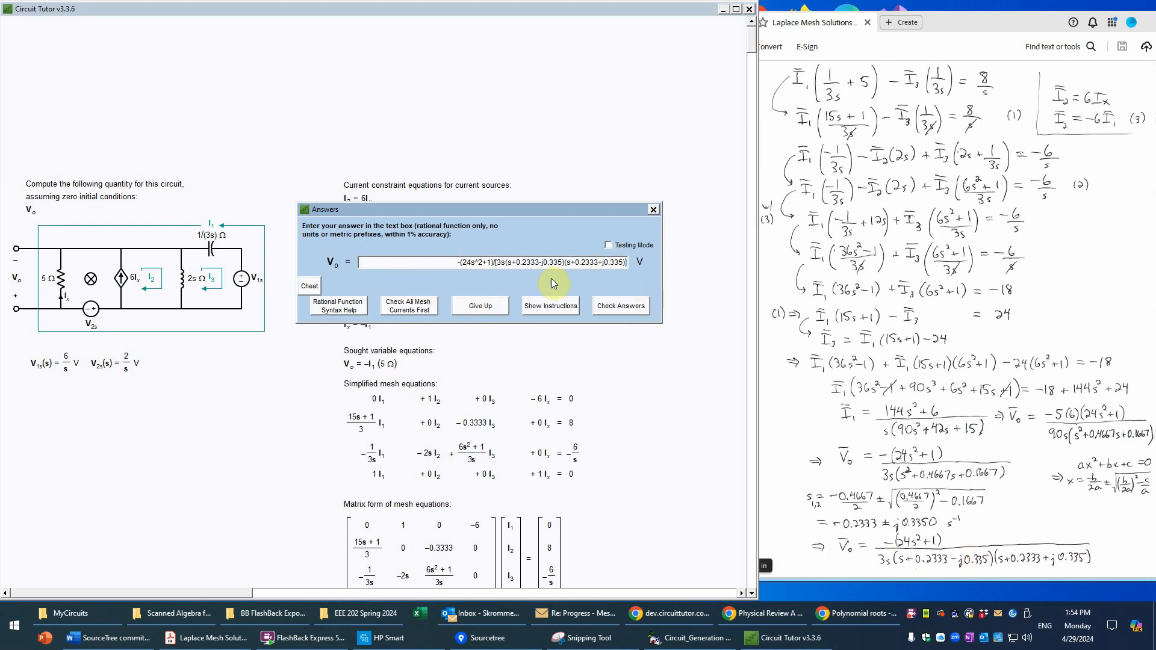
Step: Check the Vo answer and continue to the partial fraction expansion stage
left_click(629, 308)
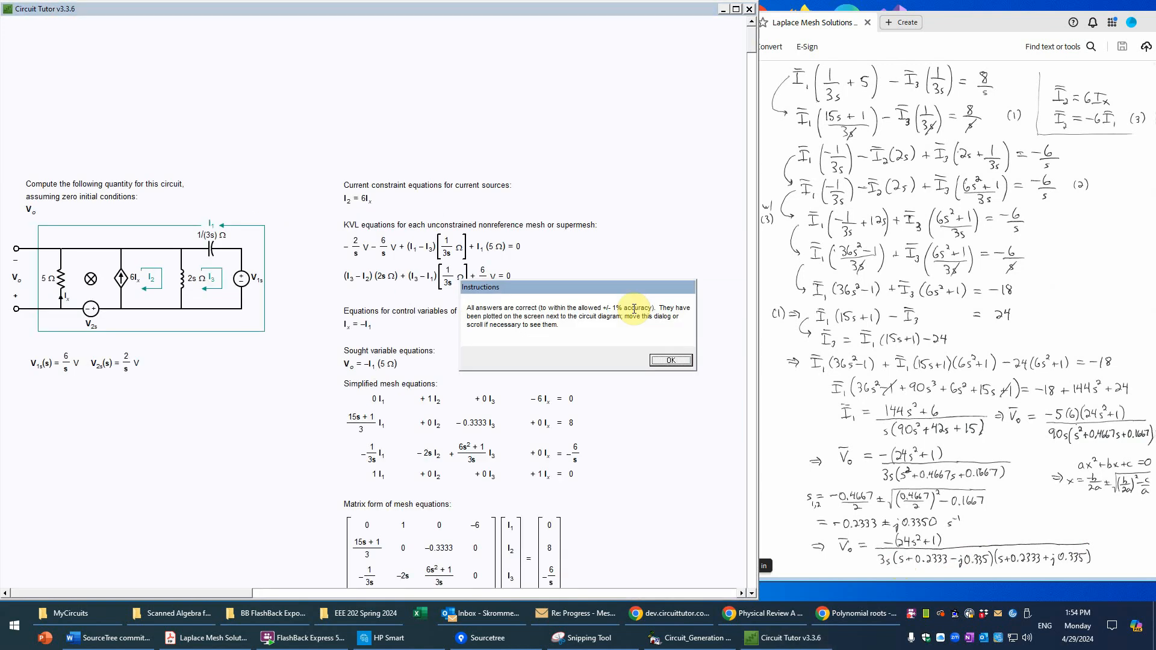
left_click(670, 360)
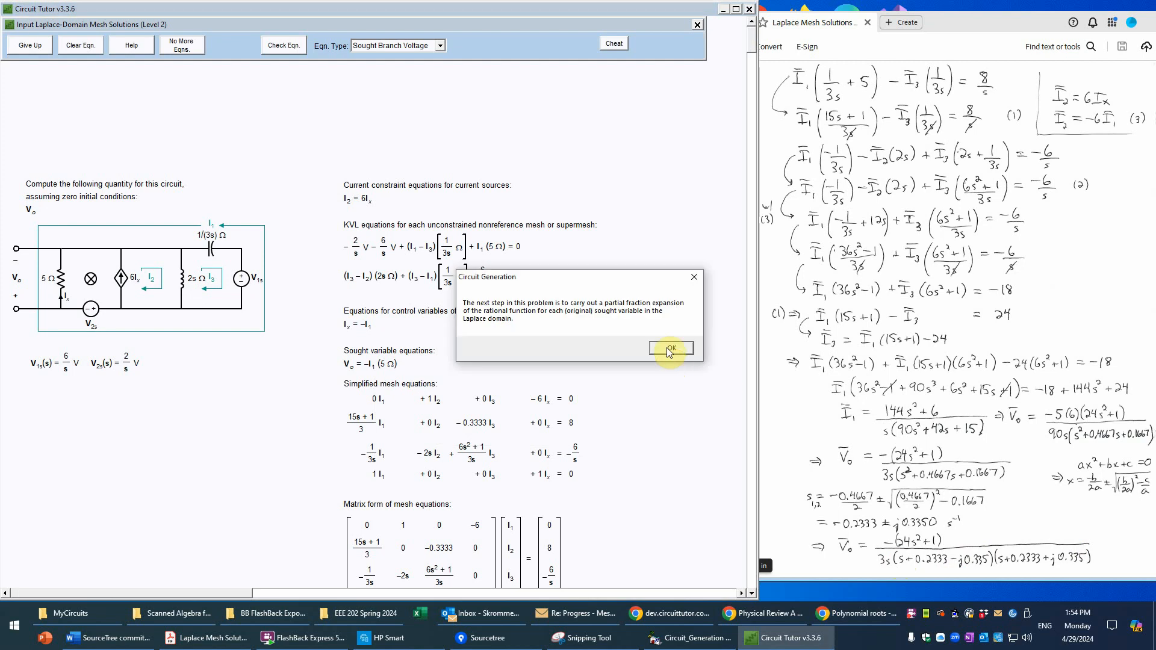
left_click(670, 349)
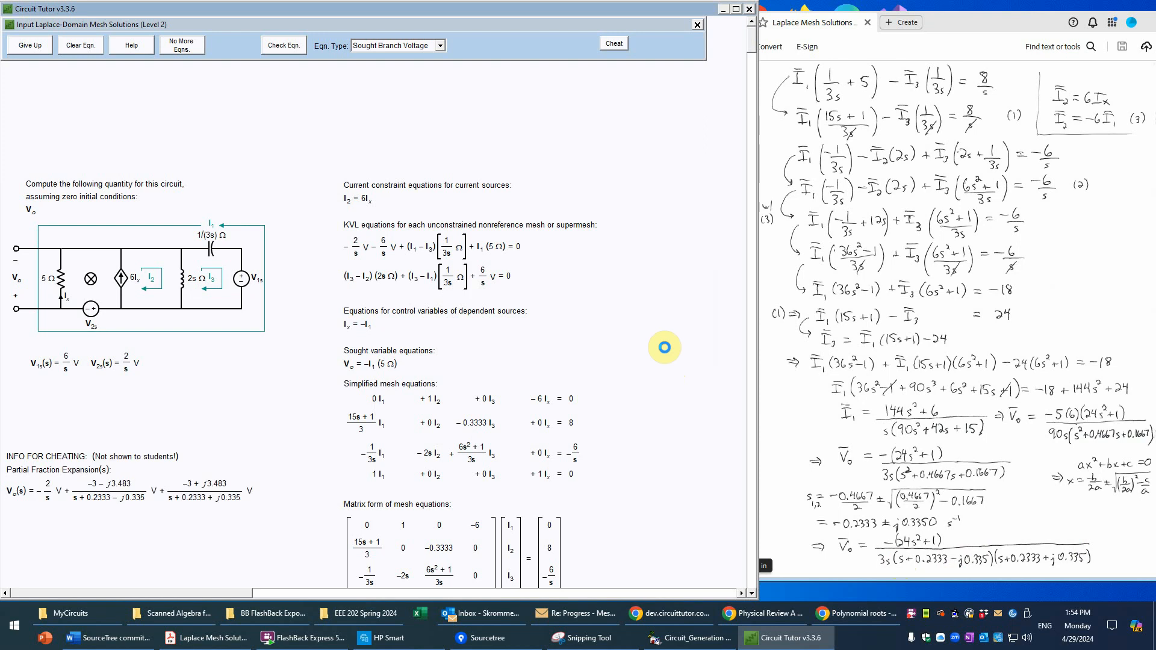
Step: Choose Partial Fraction Expansion as the equation type and bring the Vo solution and the handwritten expansion into view
left_click(754, 573)
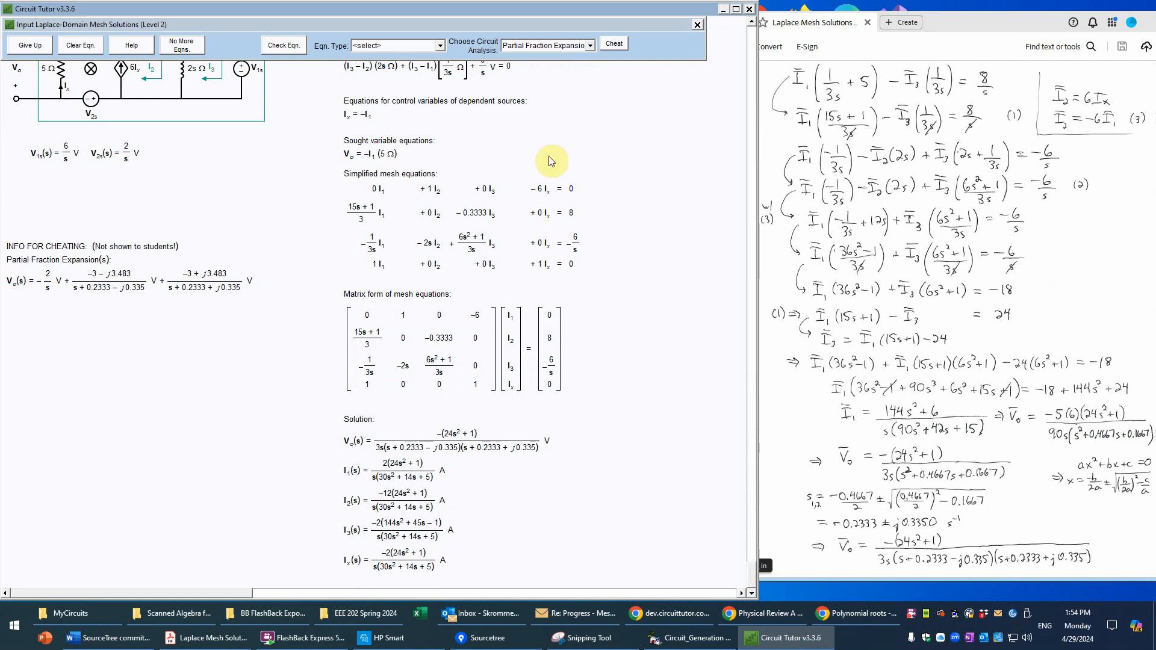
left_click(440, 47)
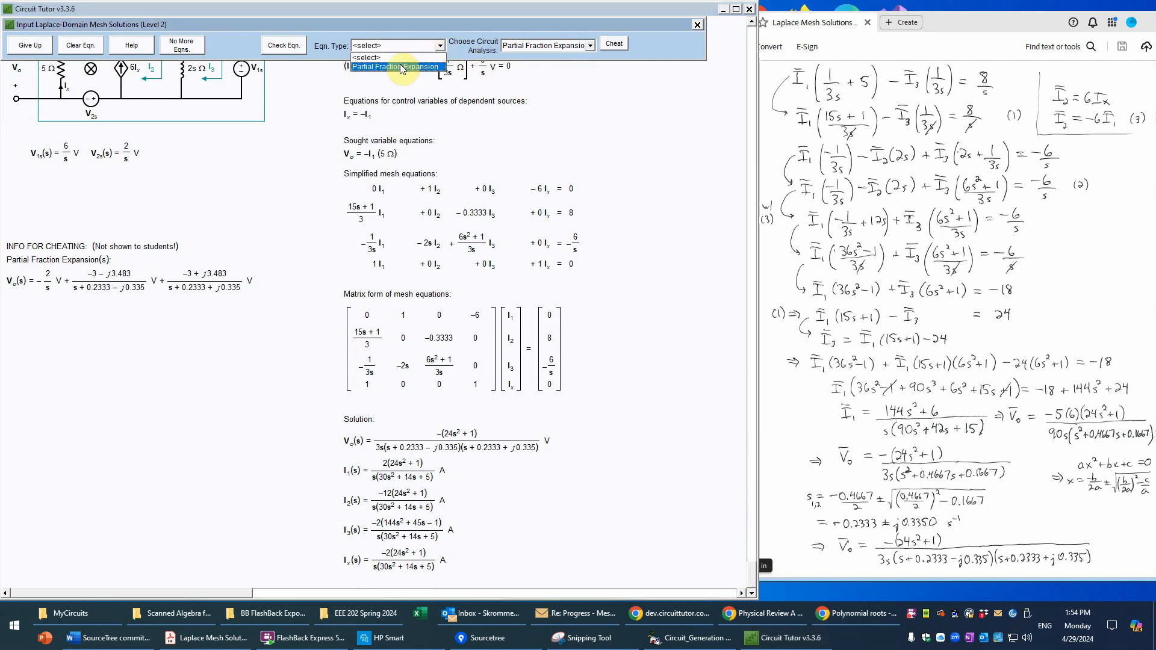
left_click(400, 65)
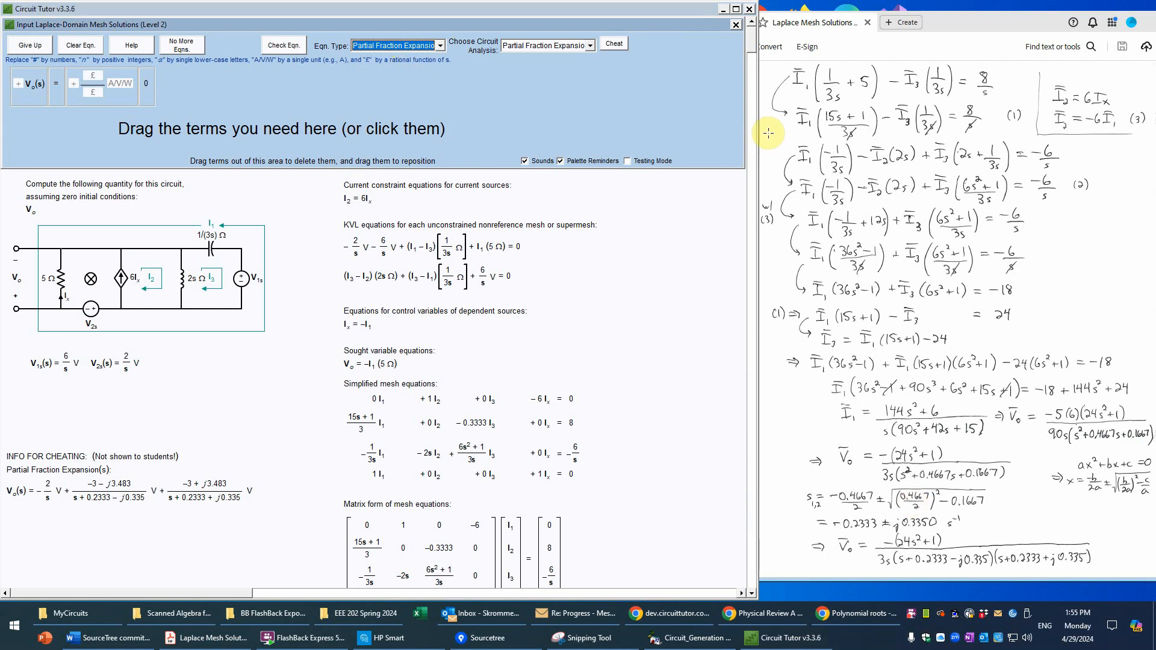
scroll(750, 557, "down", 3)
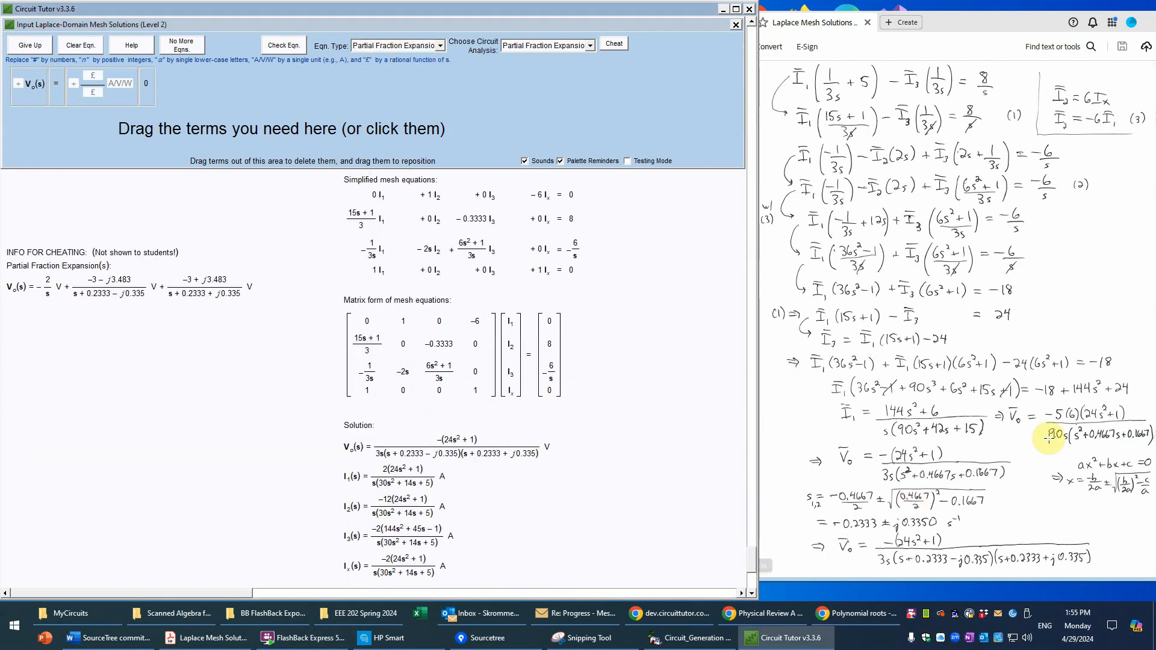
scroll(1054, 362, "down", 5)
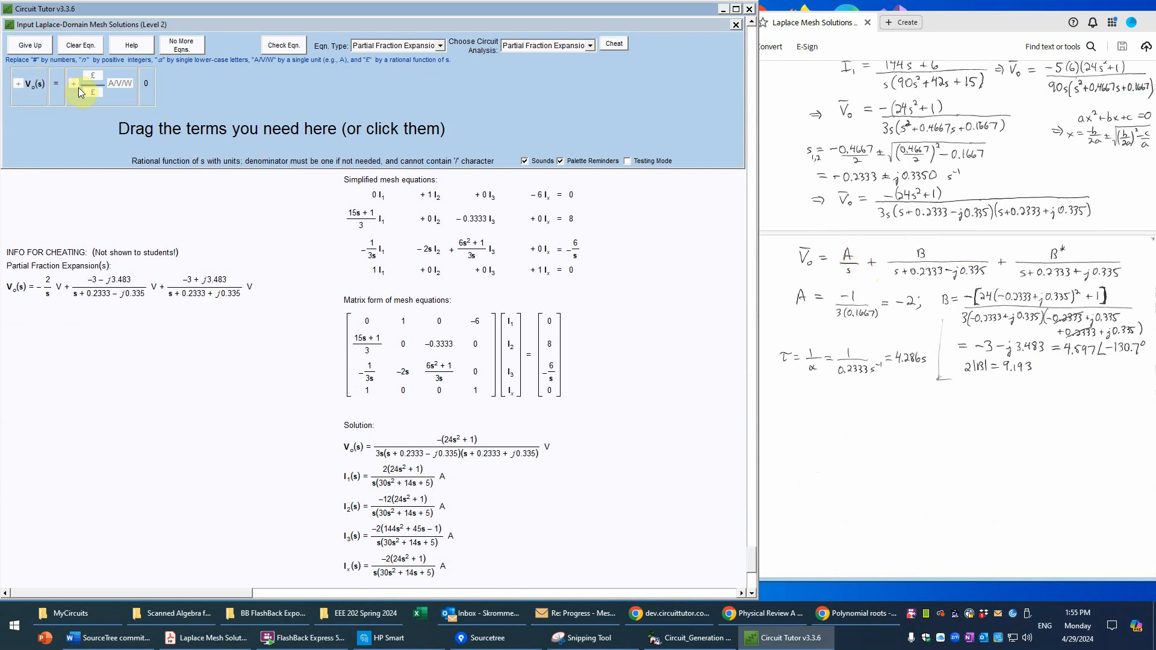
Step: Build the equation template with Vo(s) equal to a sum of three rational function terms with units
left_click(117, 96)
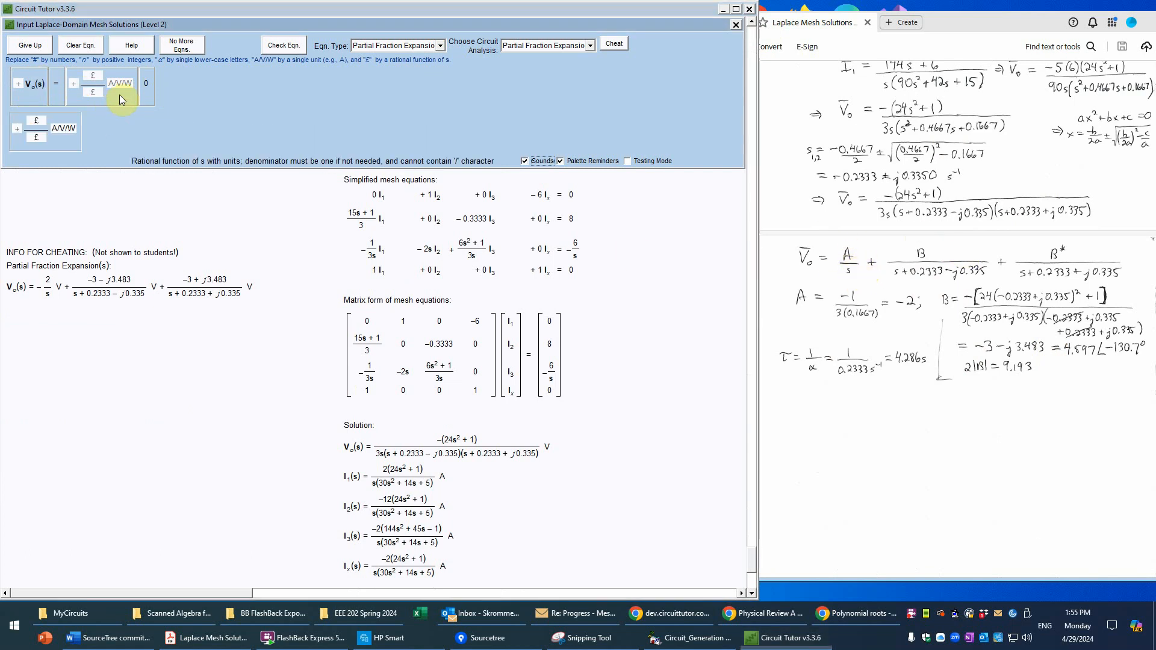
left_click(28, 93)
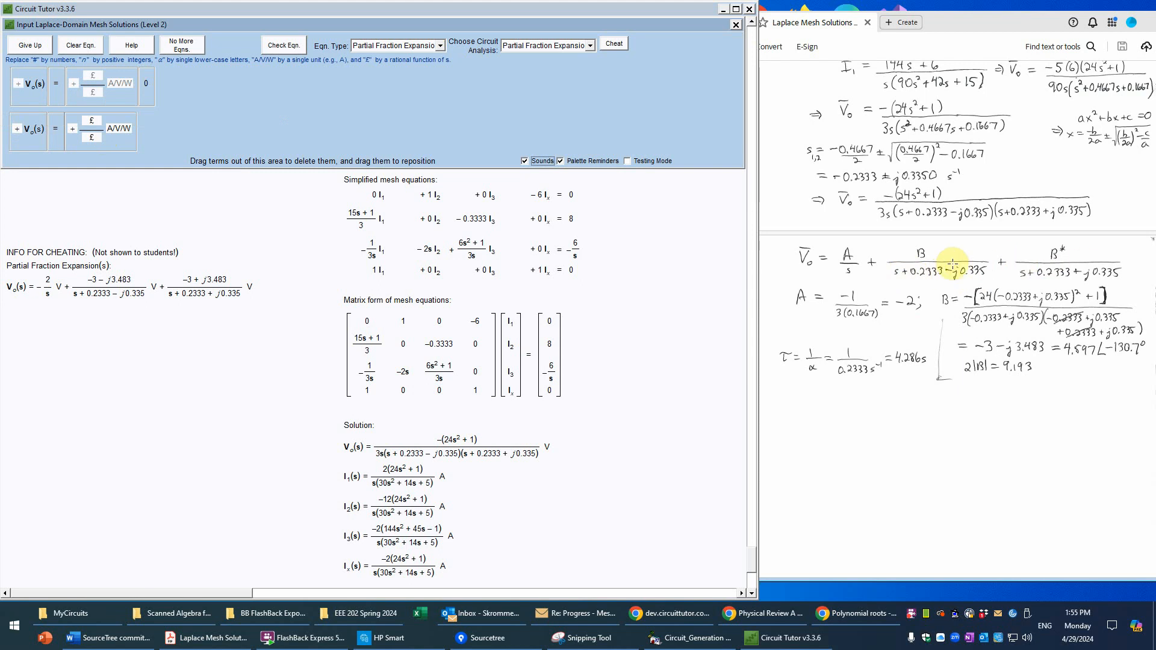
left_click(126, 102)
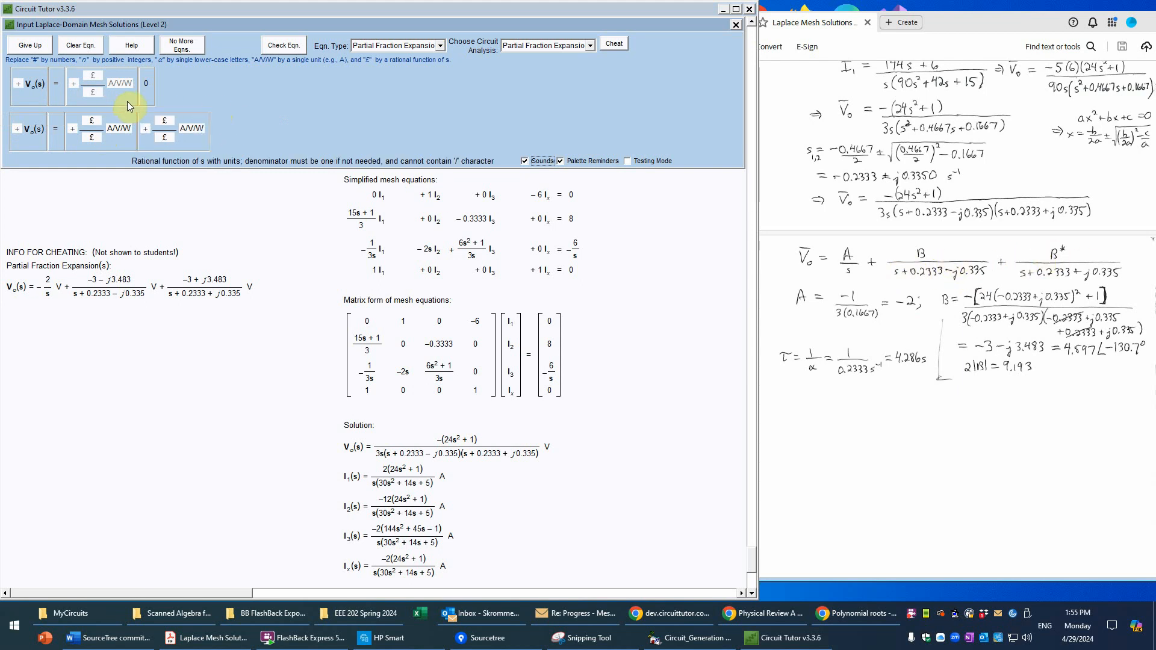
left_click(127, 101)
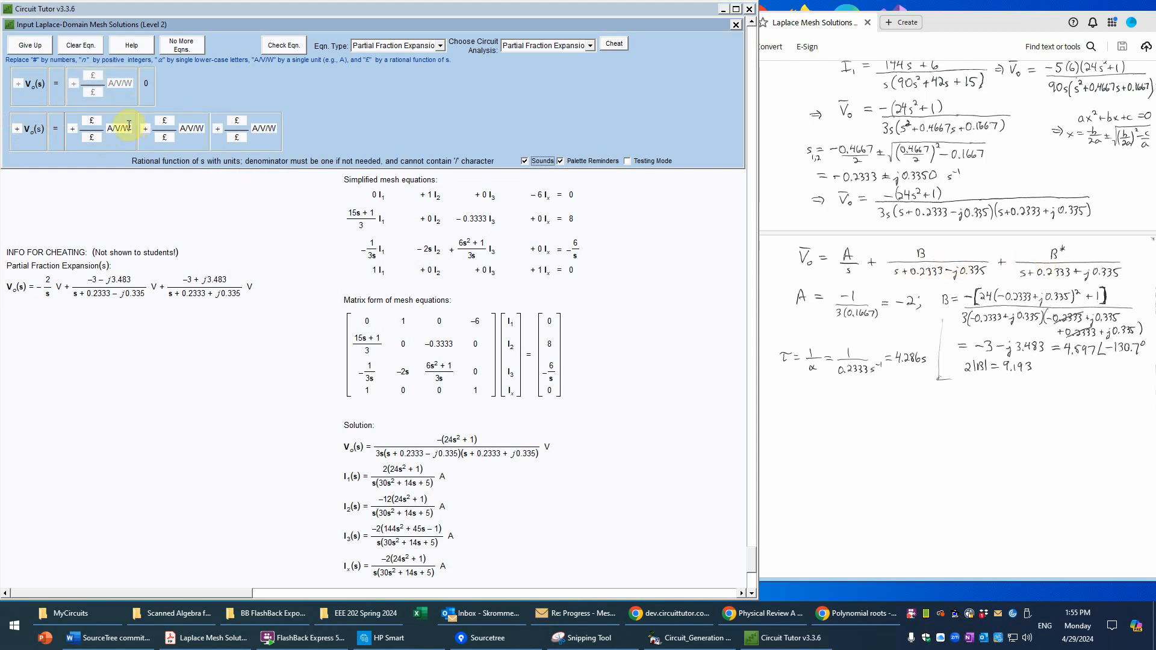
Step: Set the unit of all three rational function terms to V
left_click(128, 126)
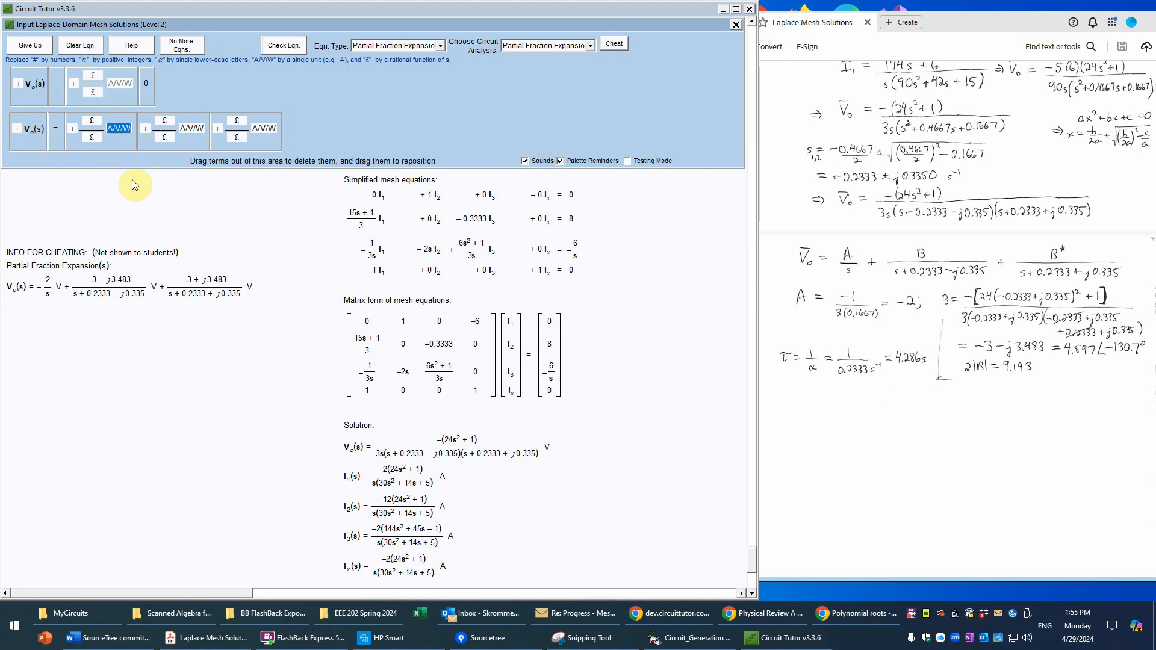
type("V")
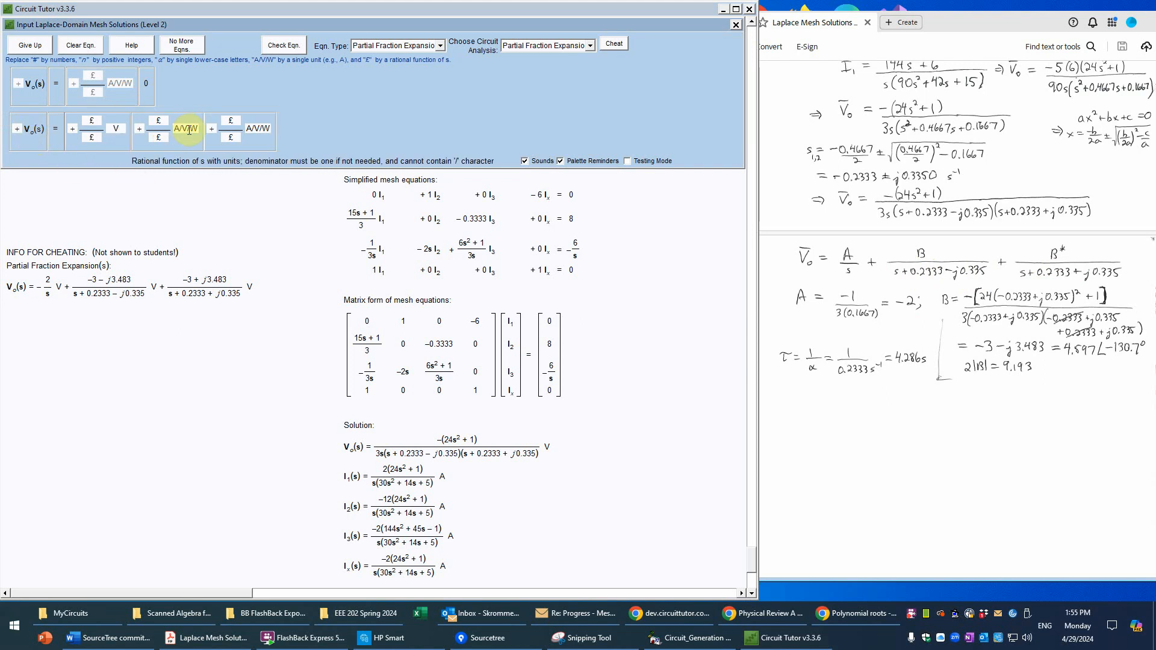
left_click(189, 130)
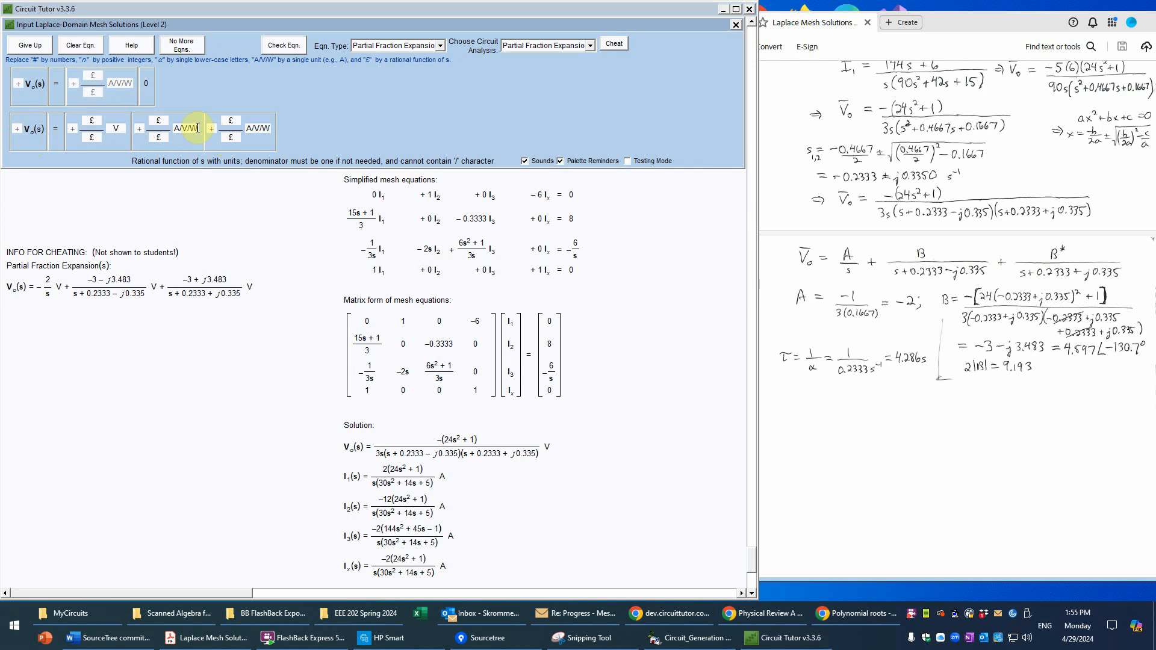
type("V")
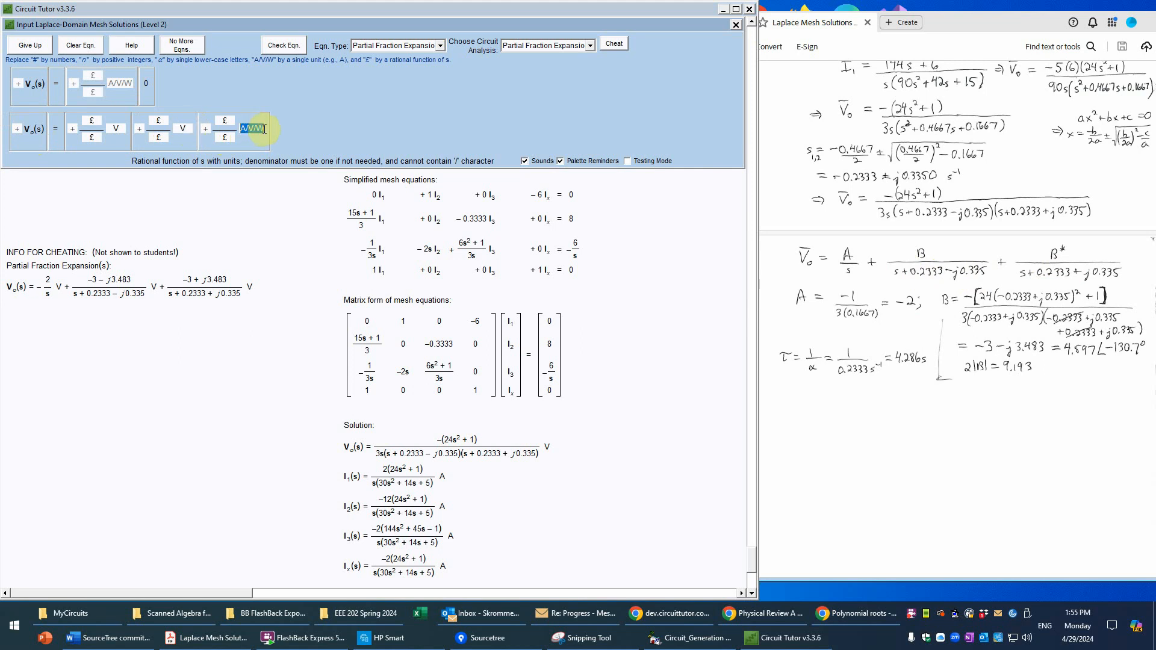
type("V")
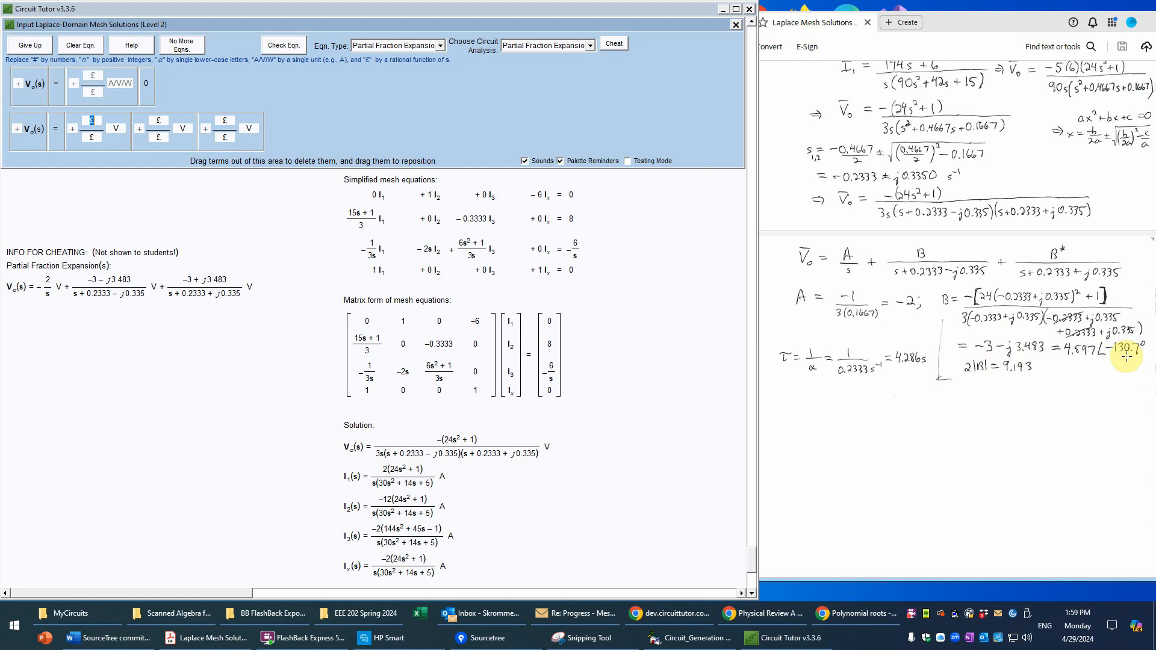
Step: Set the first term to −2/s and the second term to (-3-j3.483)/(s+0.2333-j0.335)
left_click(100, 118)
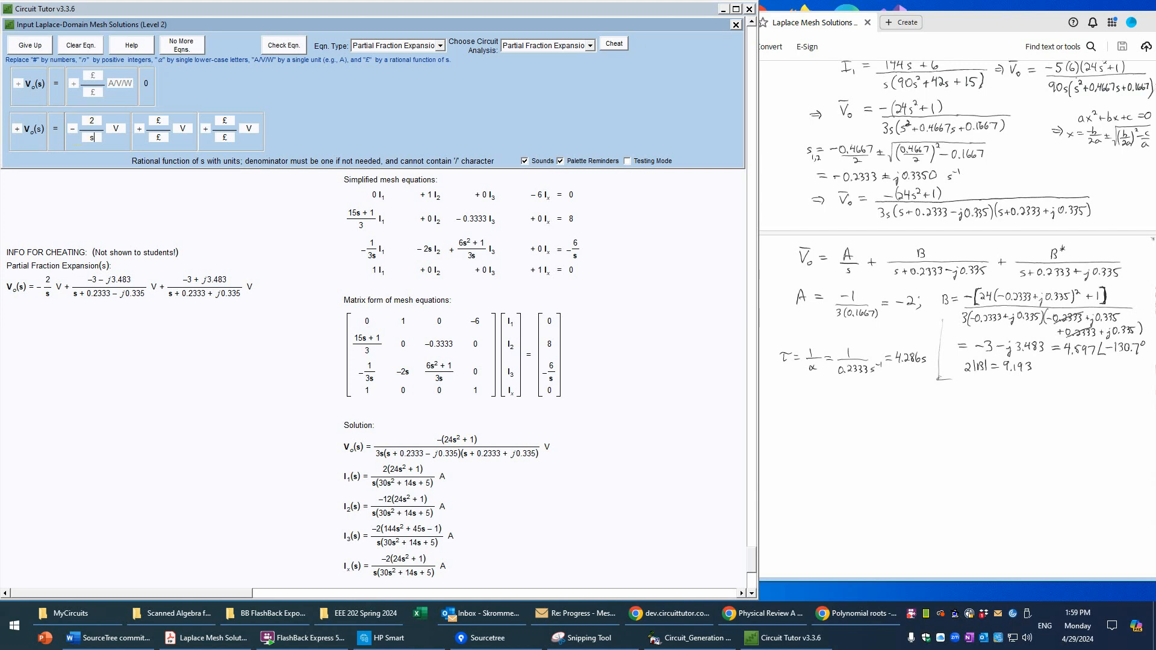
left_click(227, 119)
type("-3-")
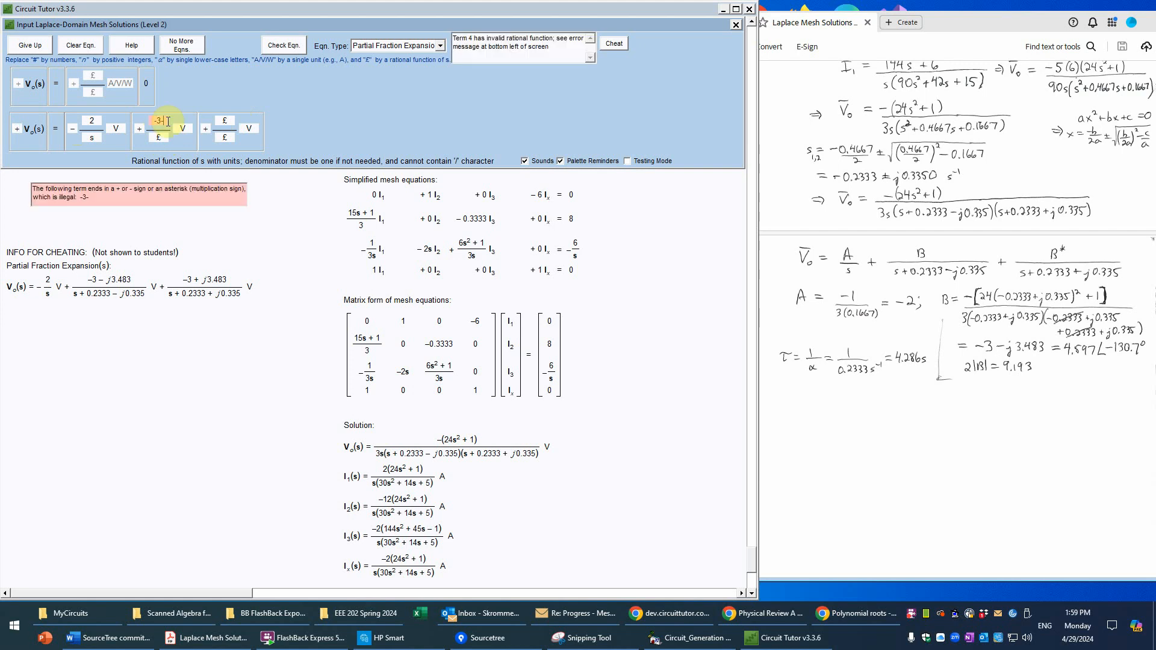
type("j3.483")
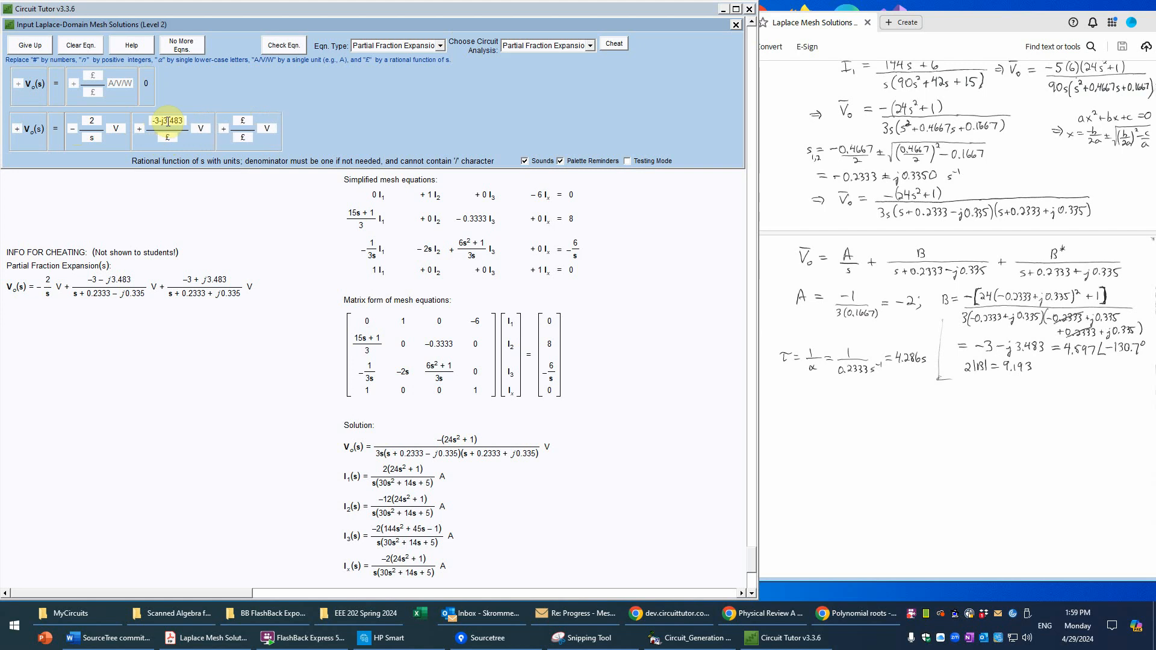
type("s+0.2333-j")
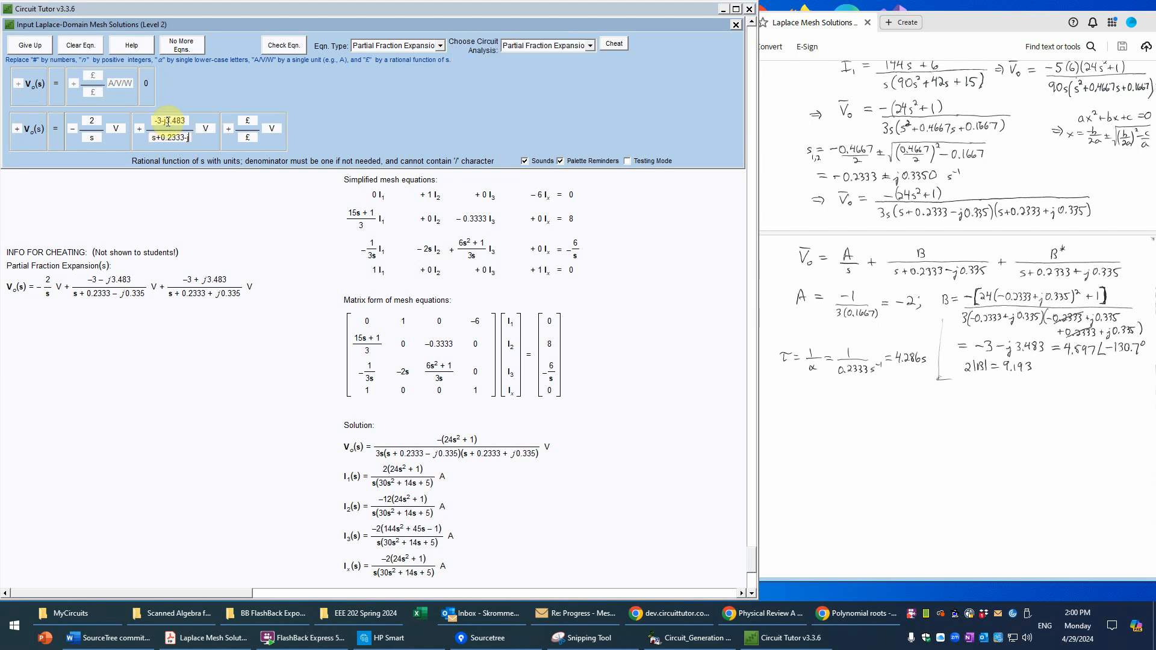
type("0.335")
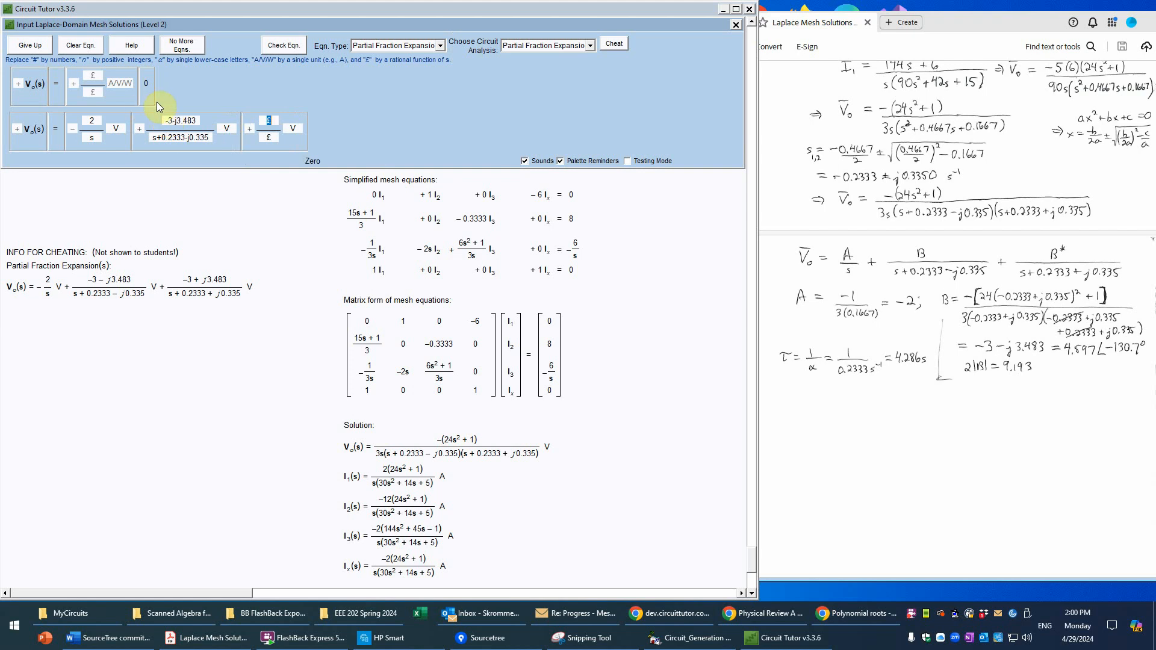
Step: Copy the second term's numerator and denominator into the matching fields of the third term
left_click_drag(168, 121, 196, 120)
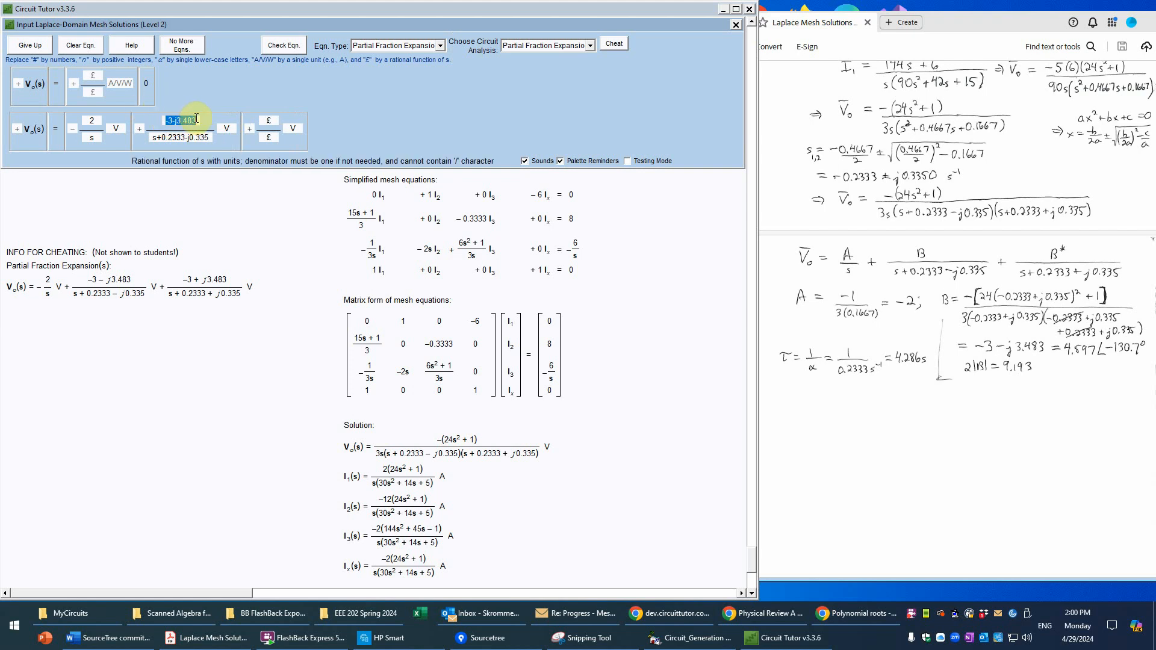
key("ctrl+c")
left_click(269, 120)
key("ctrl+v")
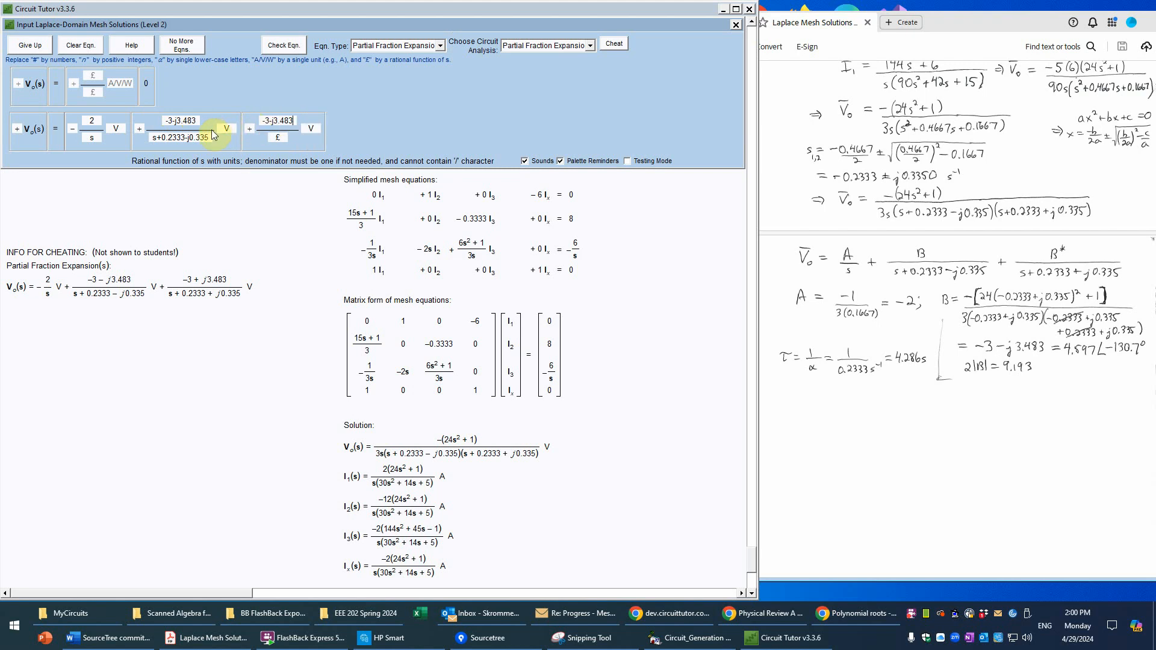
left_click(204, 138)
double_click(208, 136)
left_click_drag(209, 136, 152, 141)
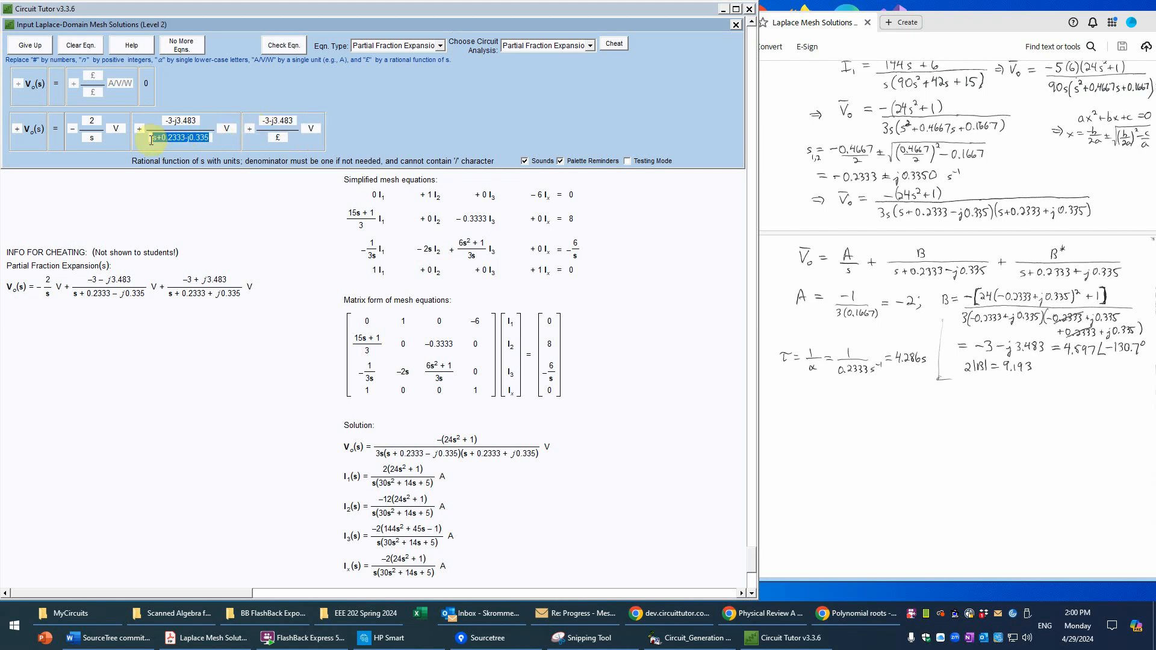
key("ctrl+c")
left_click(277, 137)
key("ctrl+v")
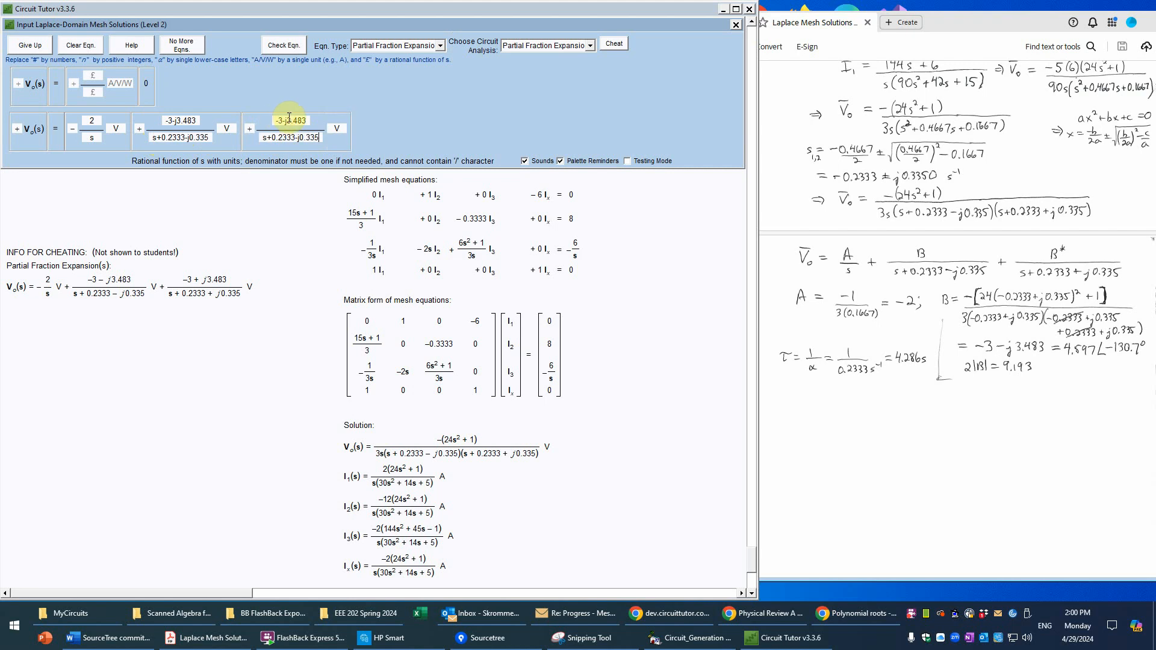
Step: Change the third term to the complex conjugate (-3+j3.483)/(s+0.2333+j0.335)
left_click(283, 121)
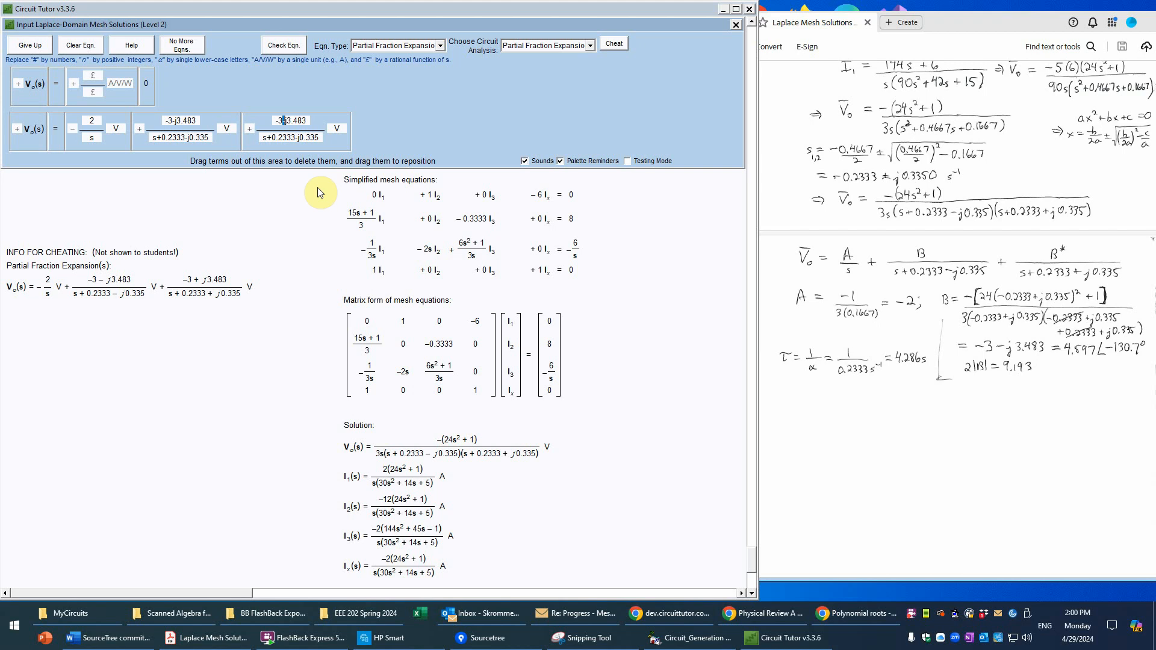
type("+")
left_click(294, 138)
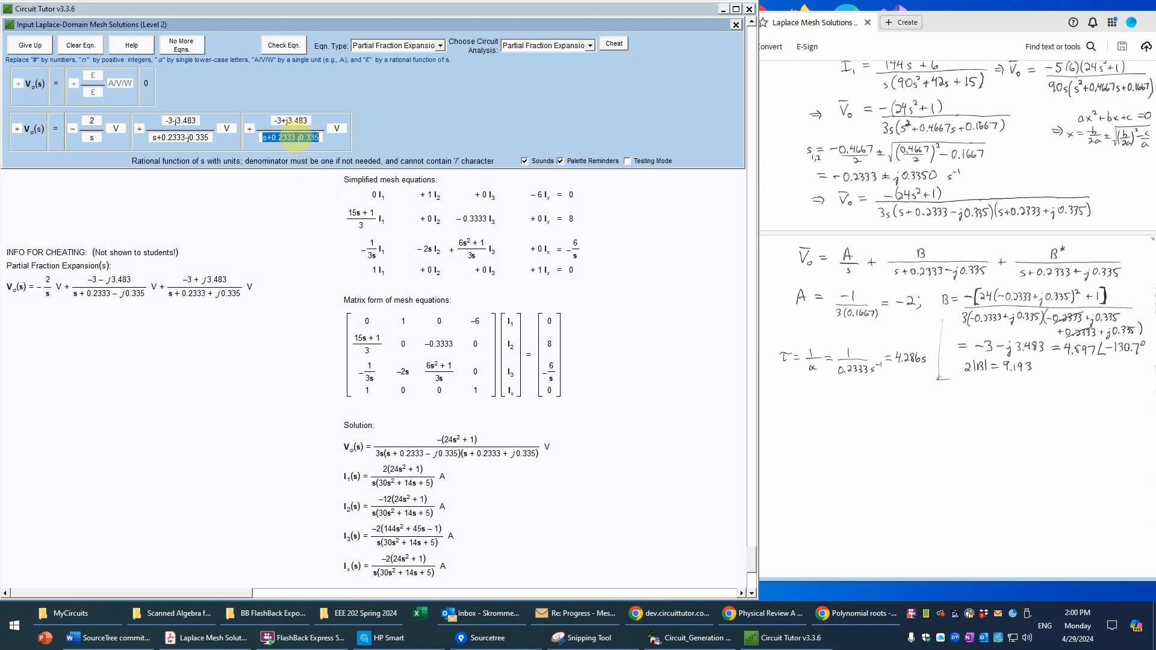
left_click_drag(295, 138, 299, 138)
type("+")
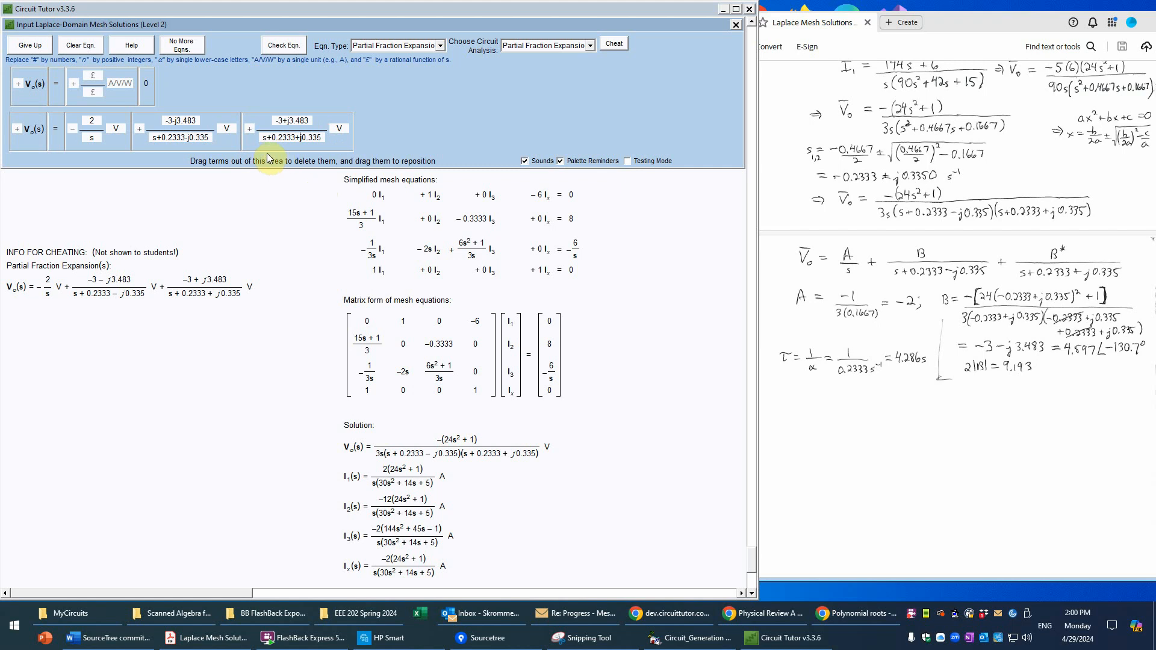
Step: Check the partial fraction expansion of Vo(s) and declare that there are no more equations for this stage
left_click(284, 48)
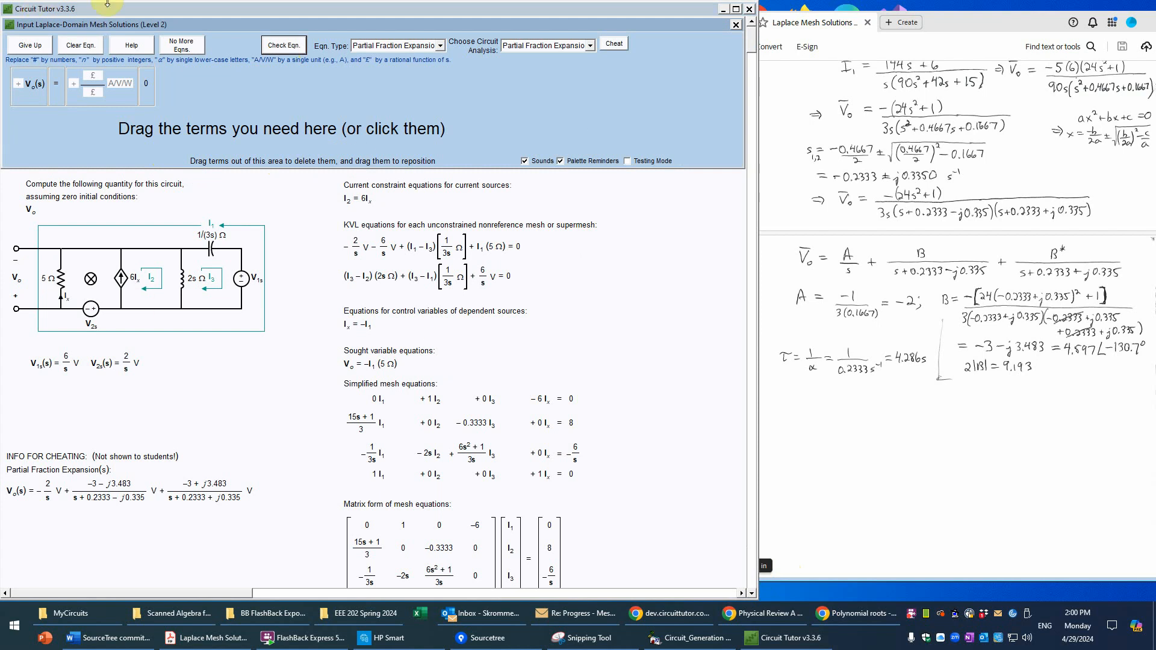
left_click(193, 47)
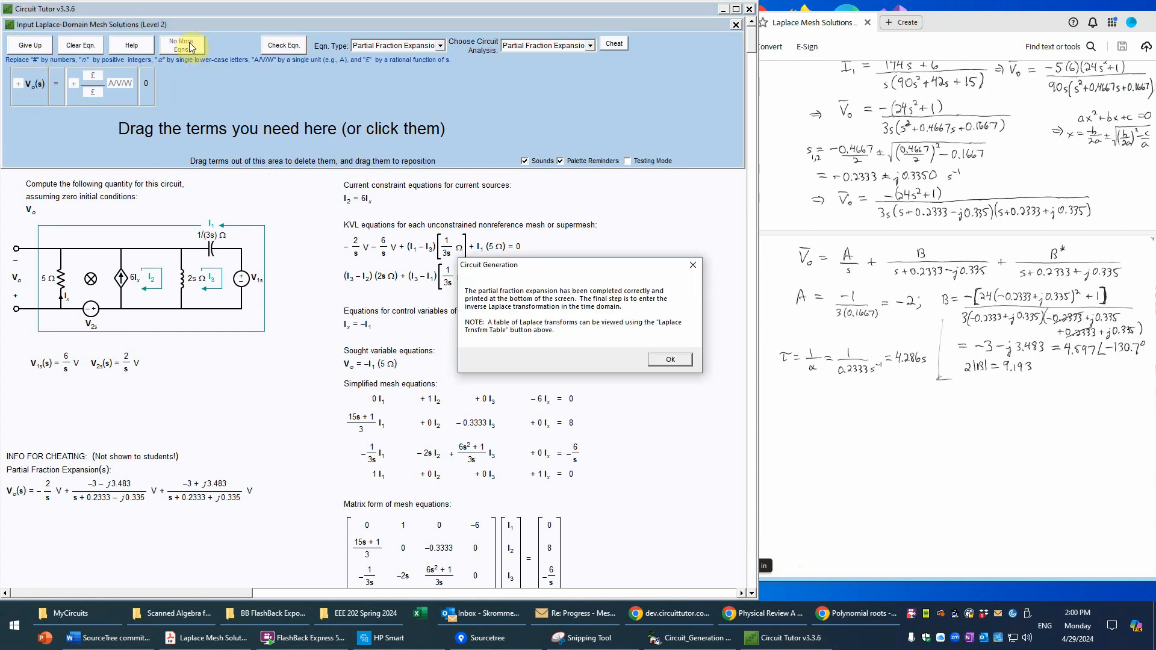
left_click(669, 360)
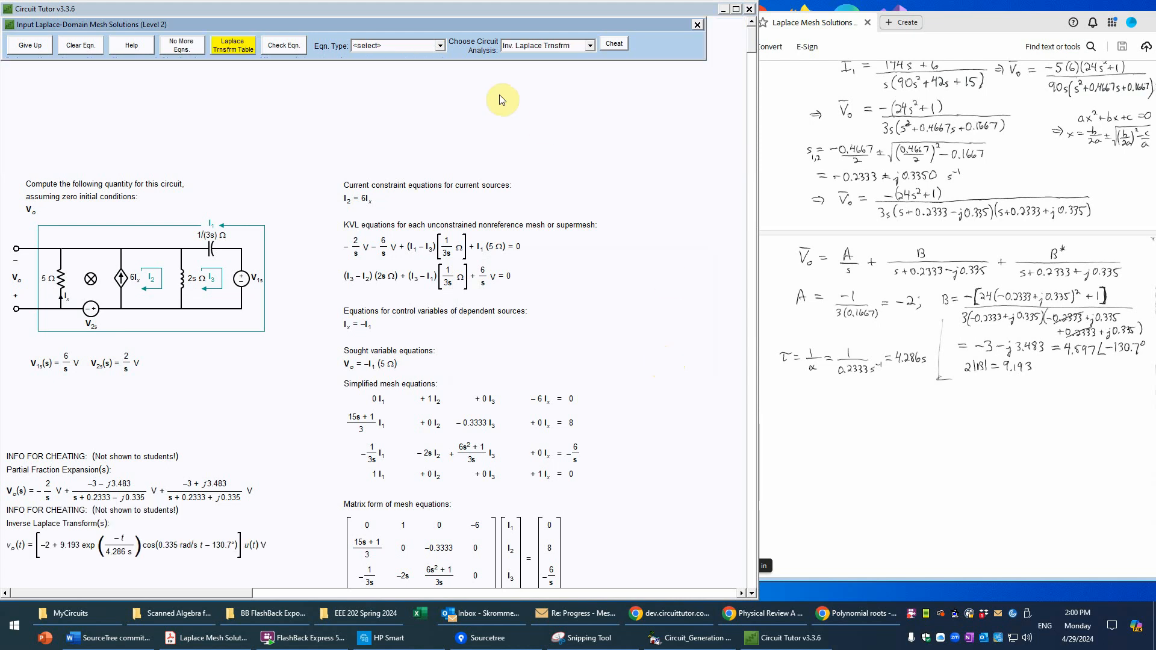
Step: Set the equation type to Inverse Laplace Transform and use Term Set #1
left_click(441, 45)
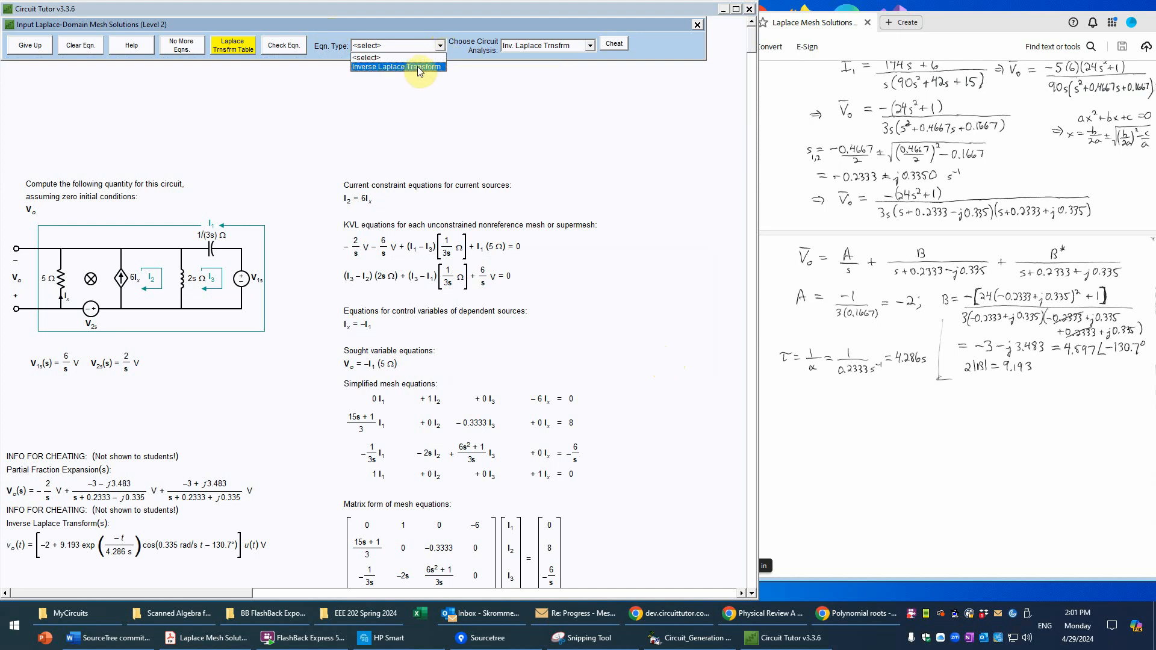
left_click(420, 67)
left_click(667, 350)
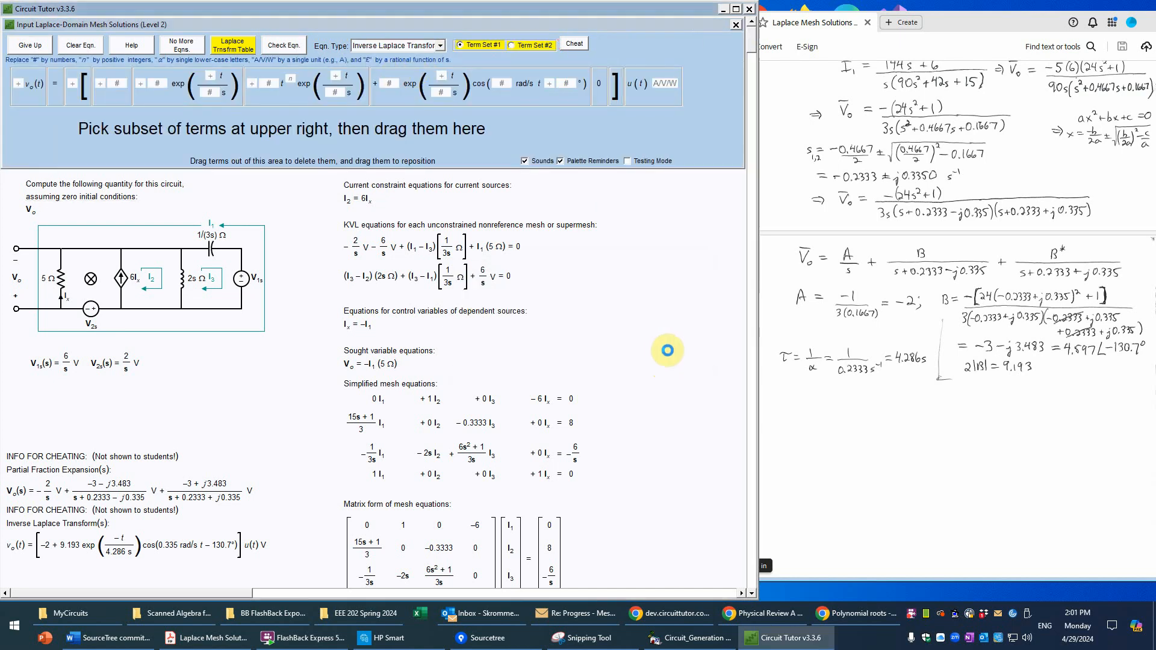
left_click(513, 45)
left_click(461, 45)
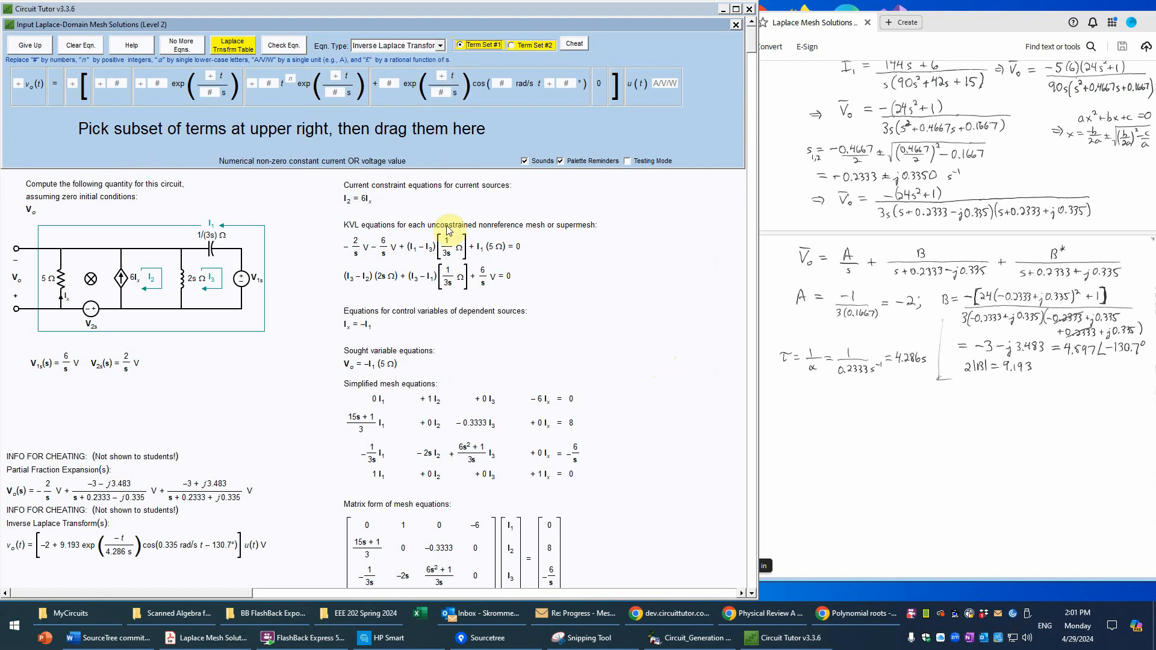
Step: Start the equation template with vo(t) equal to an opening bracket, a constant term and an exponentially damped cosine term
scroll(753, 459, "down", 6)
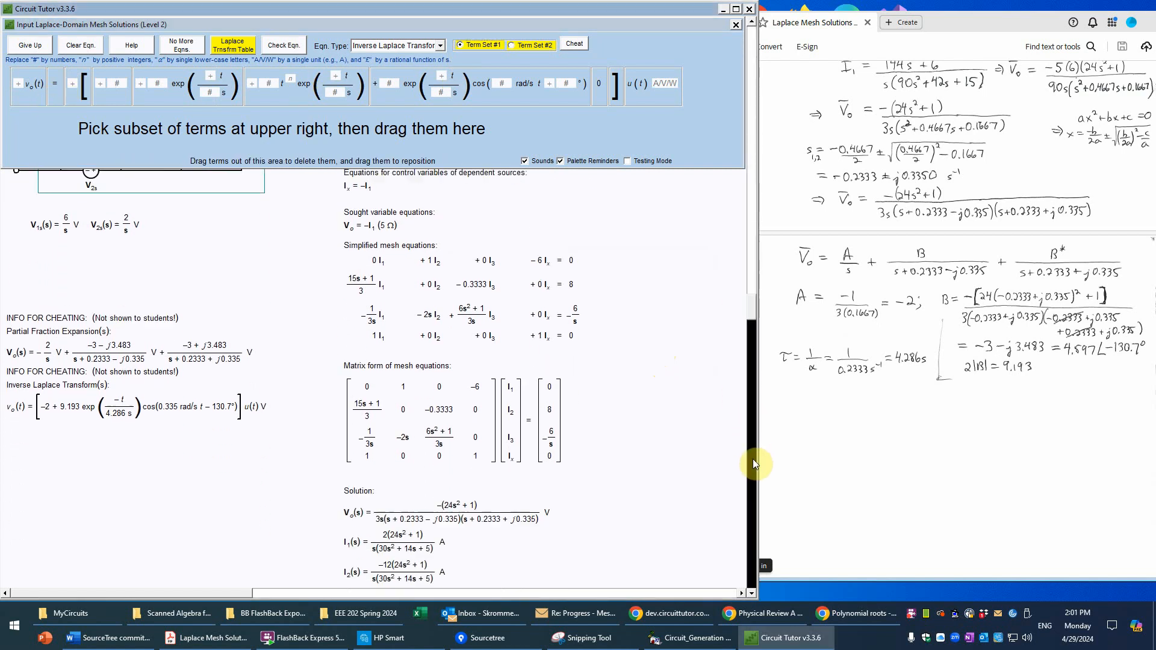
left_click_drag(749, 466, 753, 587)
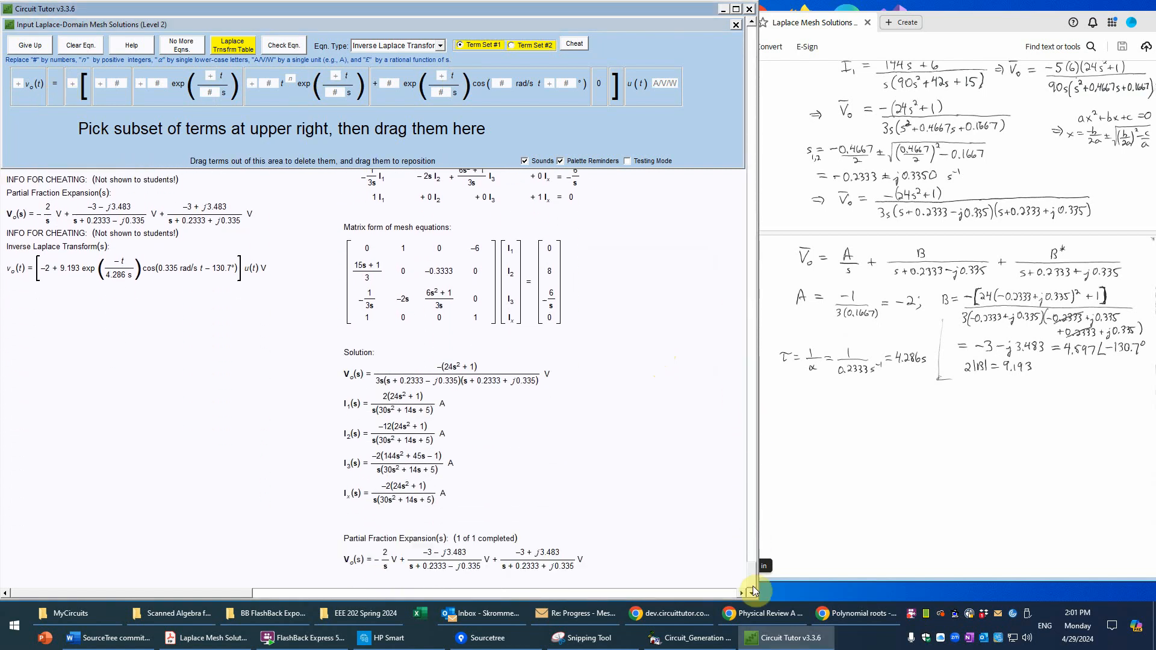
left_click(28, 94)
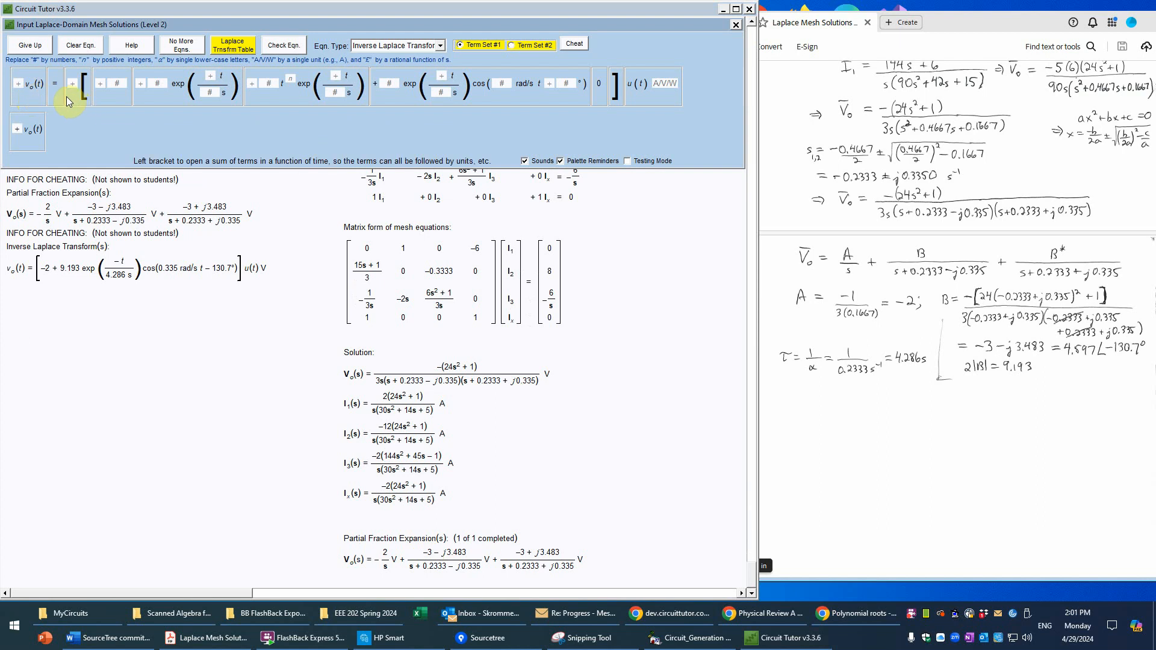
left_click(61, 101)
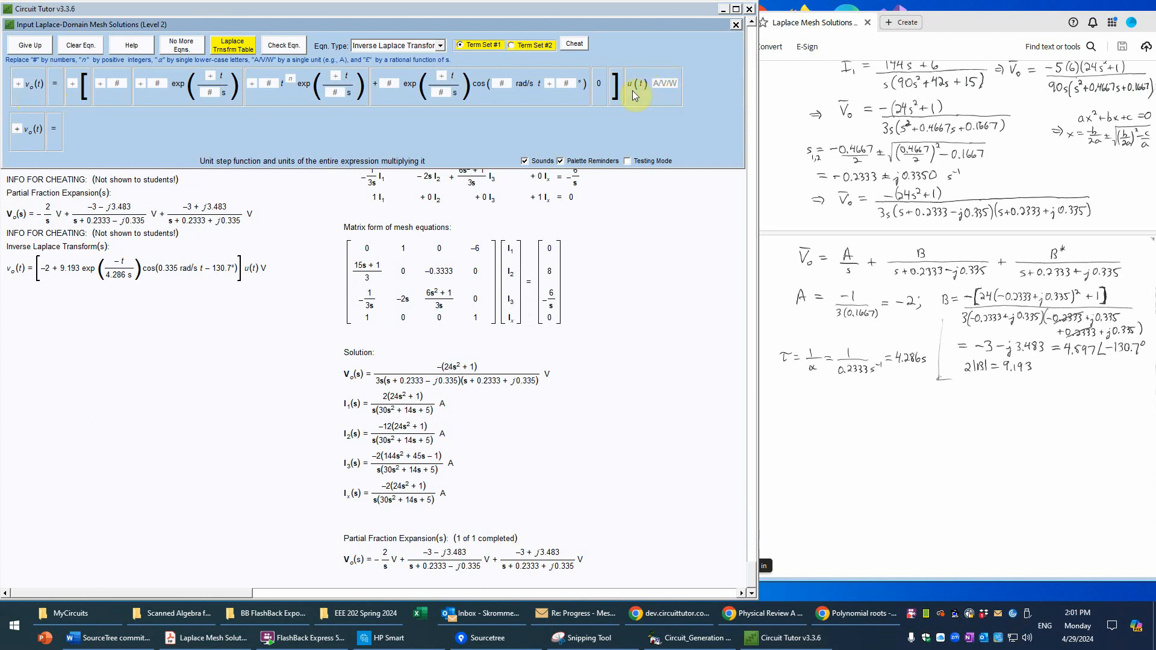
left_click(76, 97)
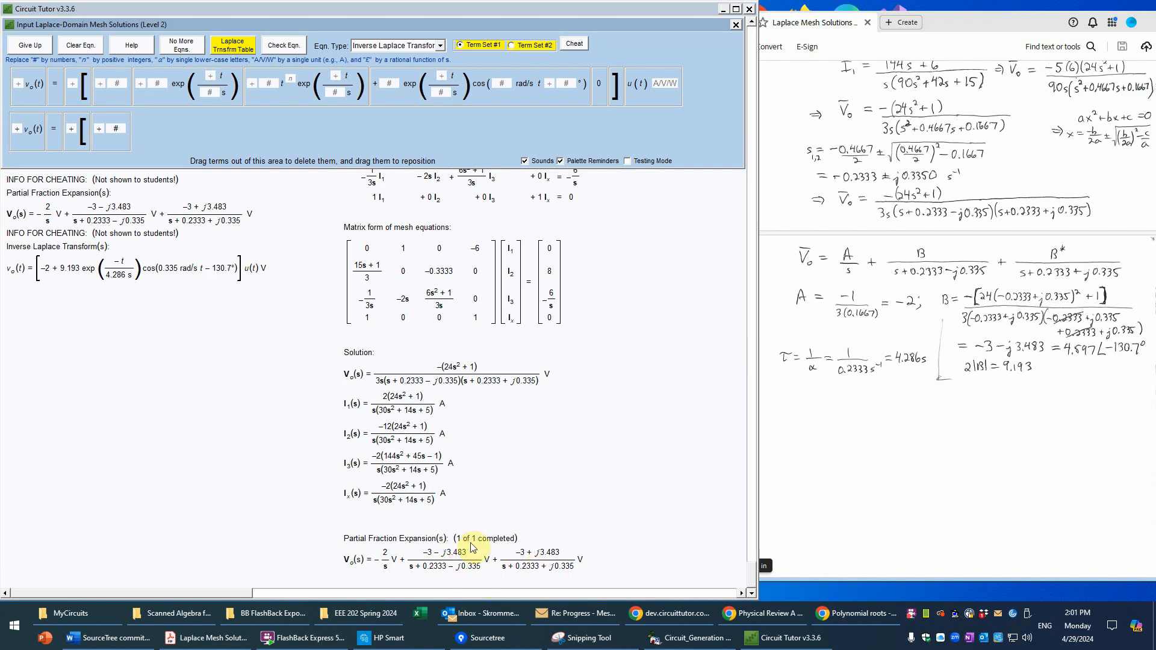
left_click(511, 101)
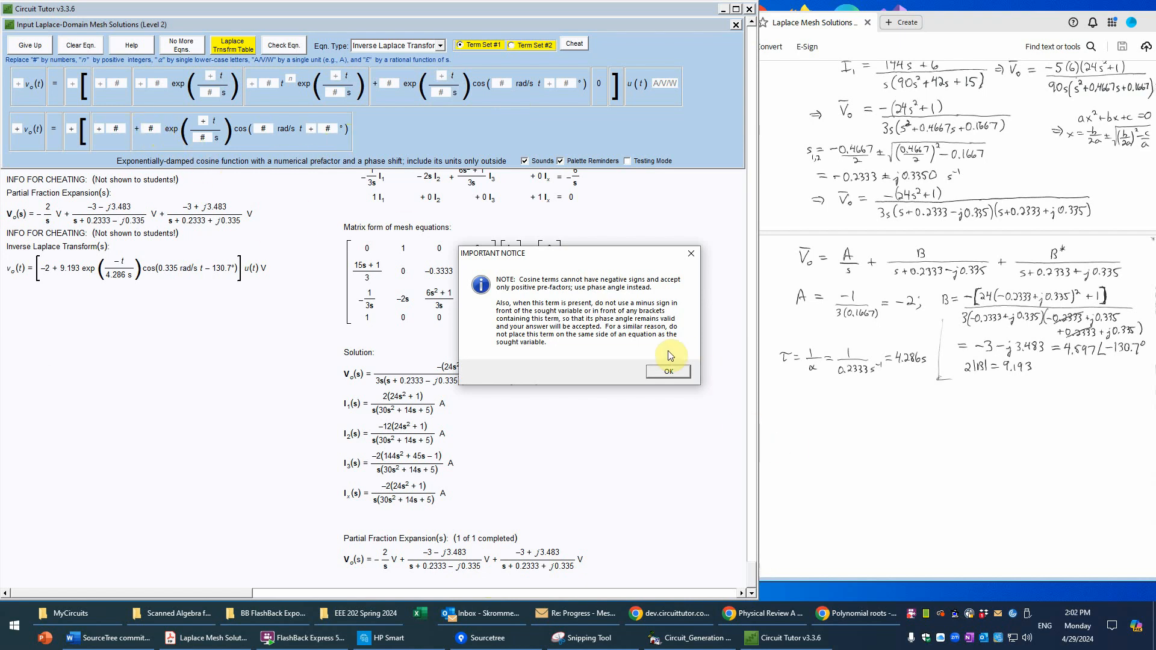
left_click(670, 372)
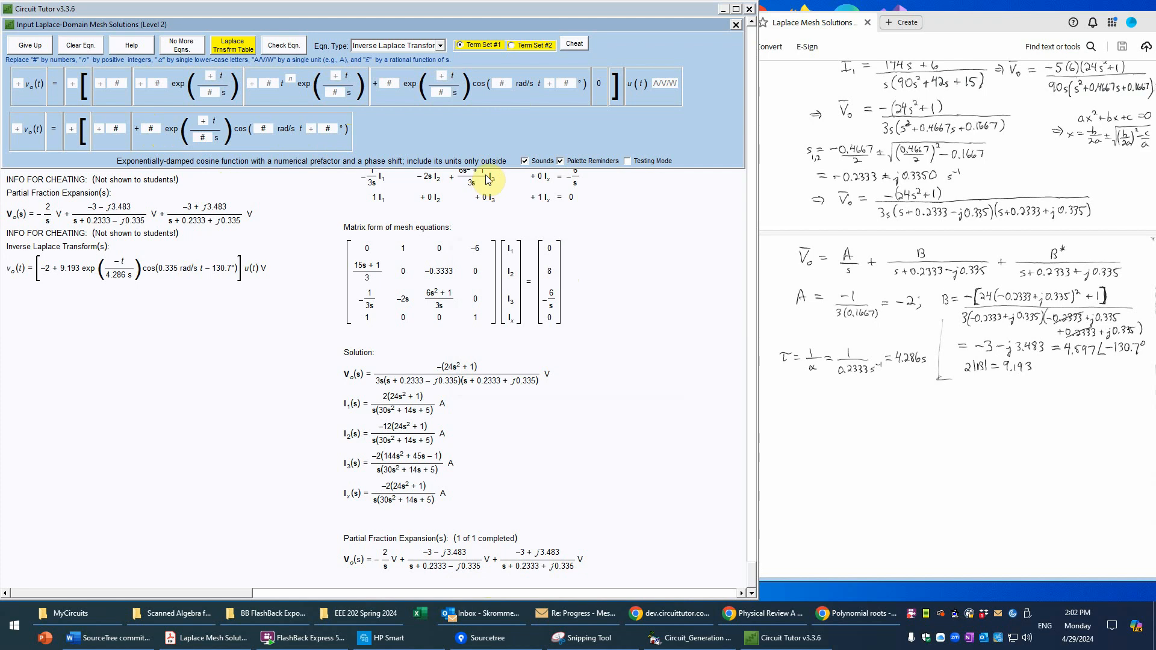
Step: Close the bracketed sum and multiply it by the unit step u(t) with unit V
left_click(616, 96)
left_click(651, 95)
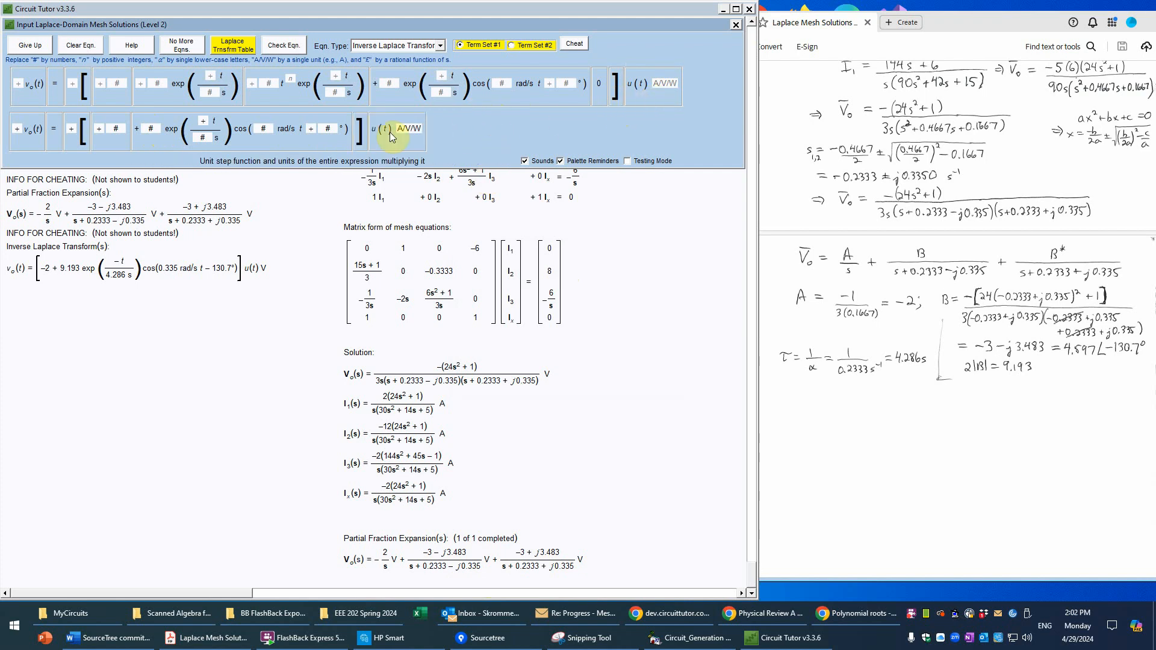
left_click(418, 129)
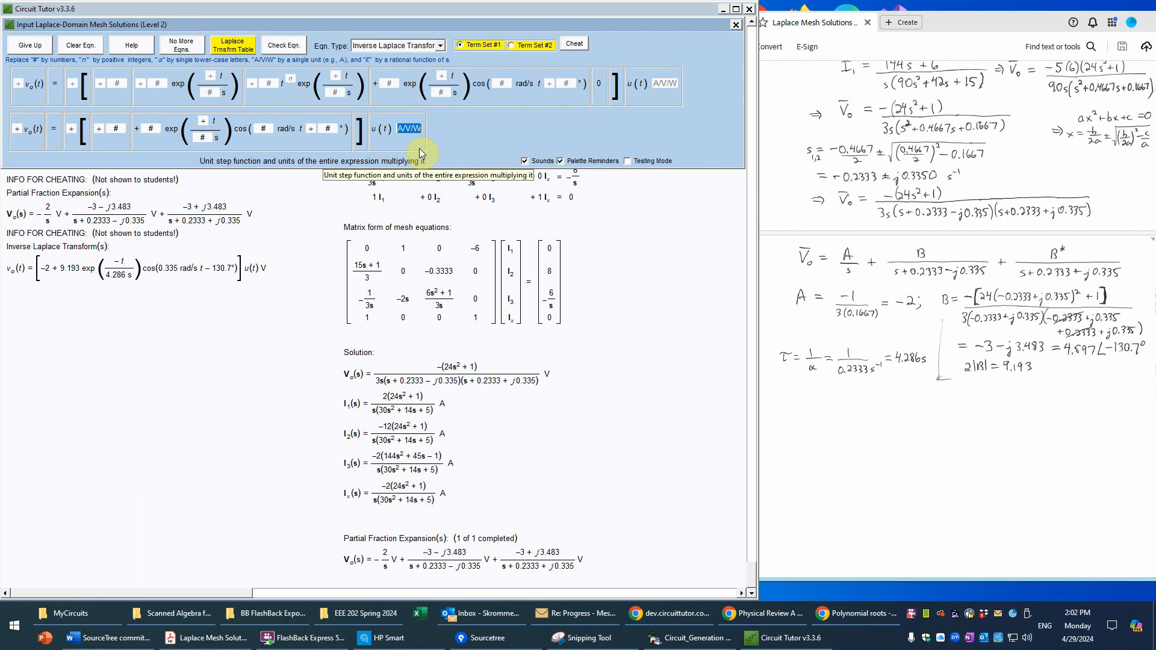
type("V")
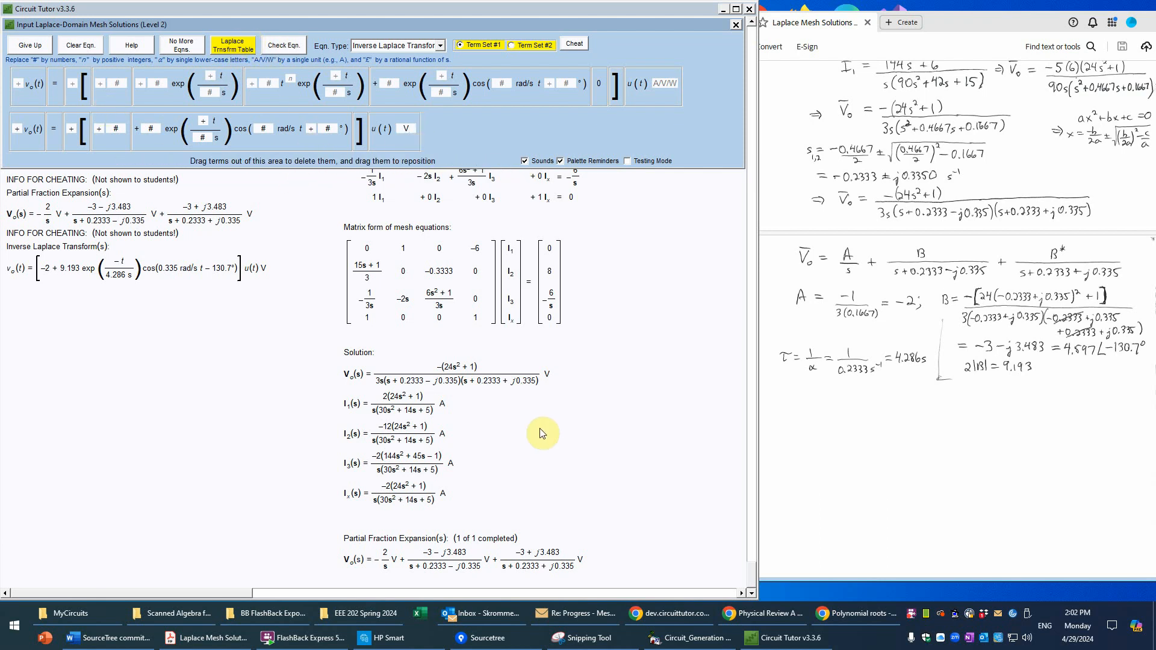
Step: Look up the transform pair for complex-conjugate poles at the end of the Laplace transform table
left_click(252, 47)
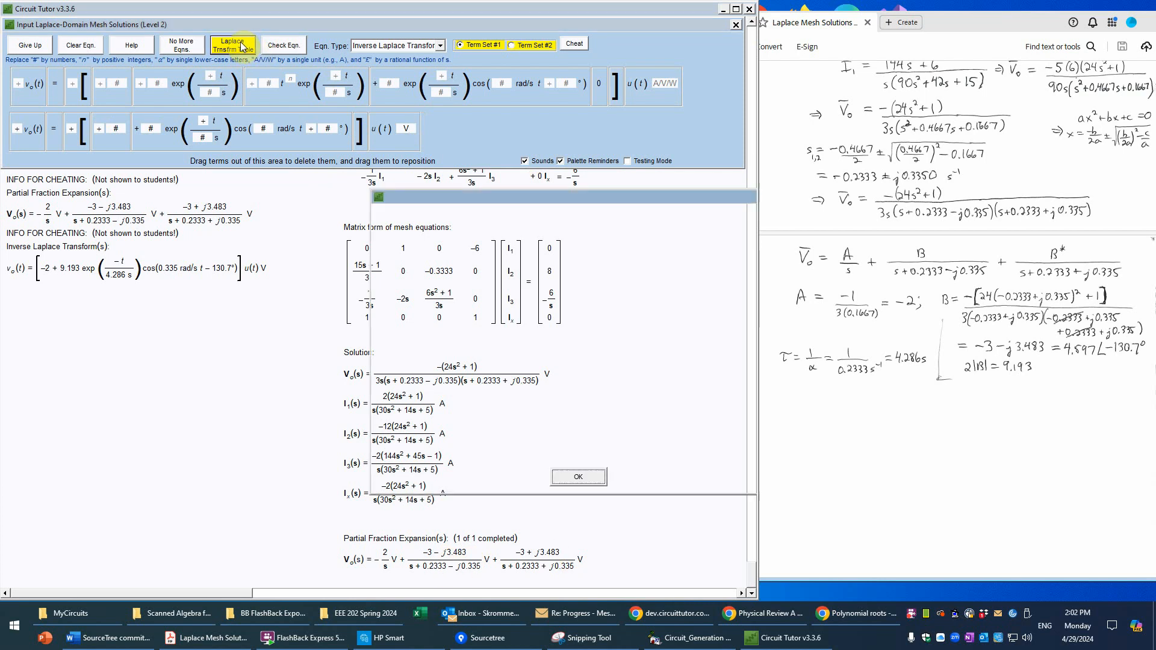
left_click_drag(583, 223, 563, 425)
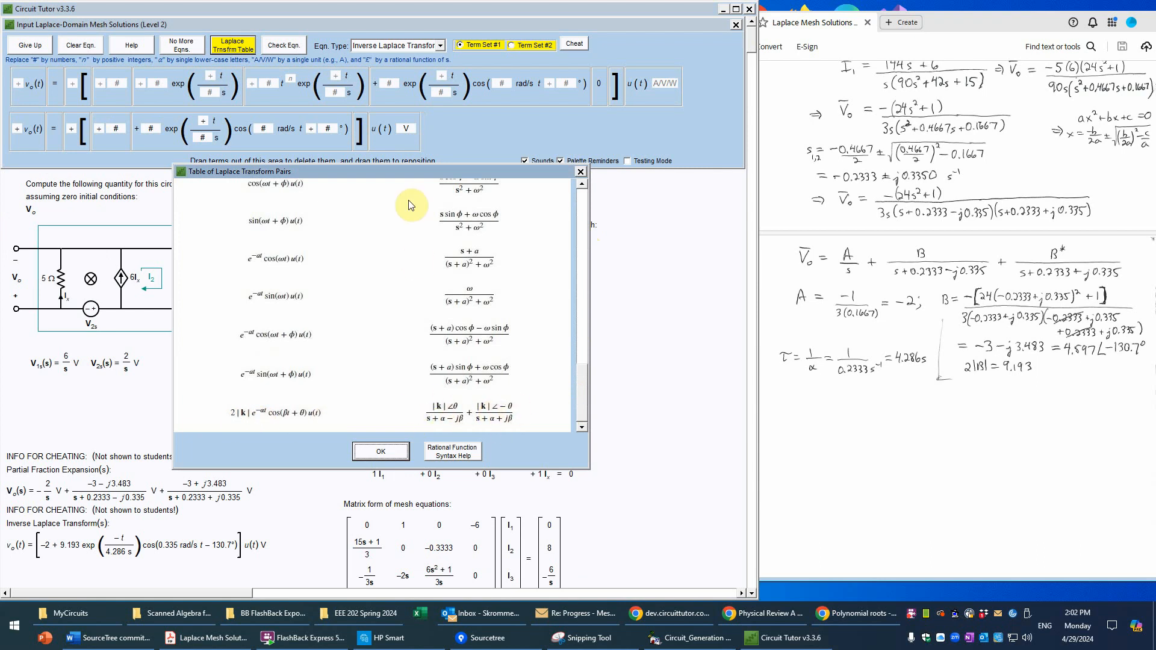
mouse_move(403, 172)
left_mouse_down()
mouse_move(757, 155)
mouse_move(731, 175)
mouse_move(537, 116)
mouse_move(511, 201)
mouse_move(391, 188)
left_mouse_up()
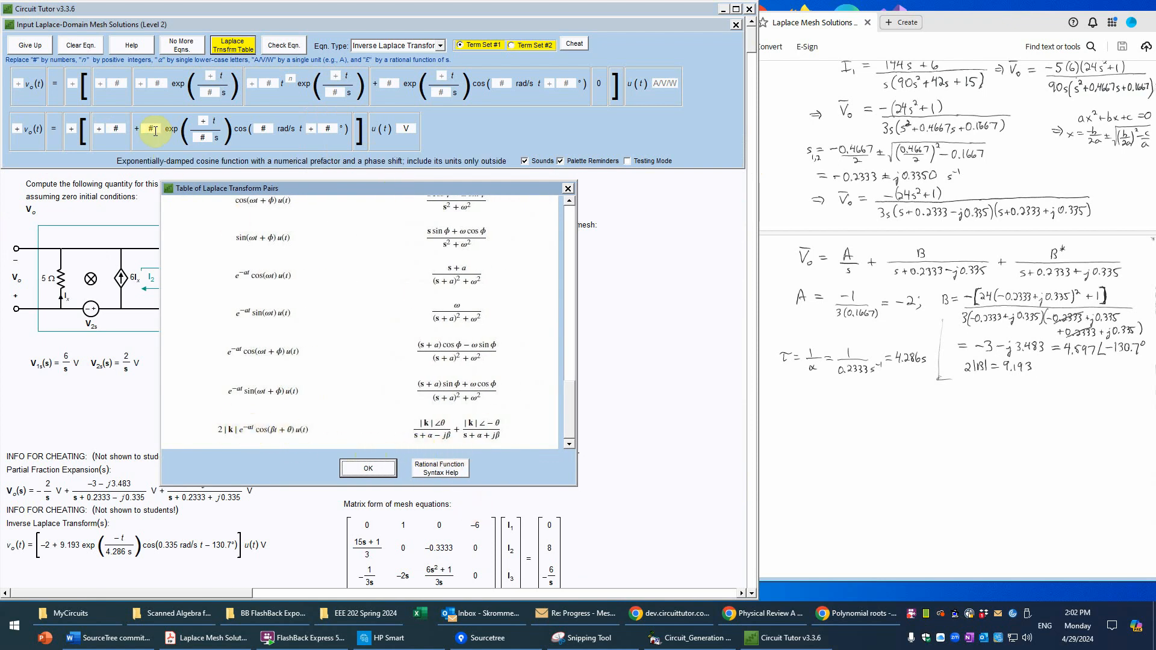
left_click(367, 469)
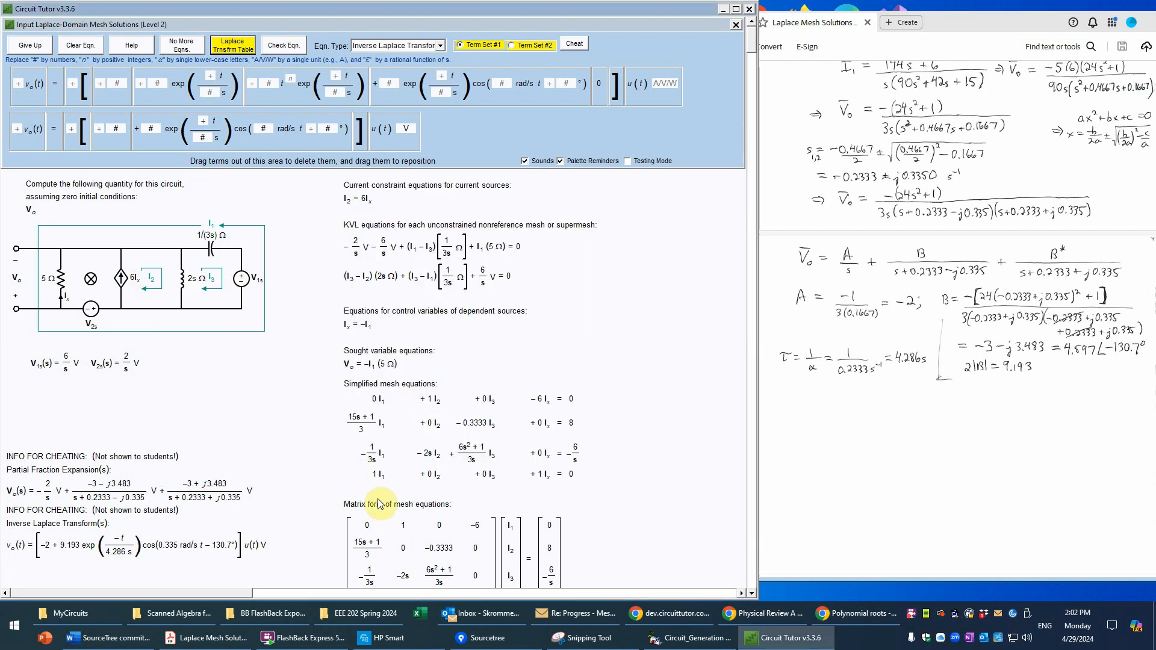
Step: Set the constant term to −2 and the damped cosine's prefactor to 9.193
left_click(100, 127)
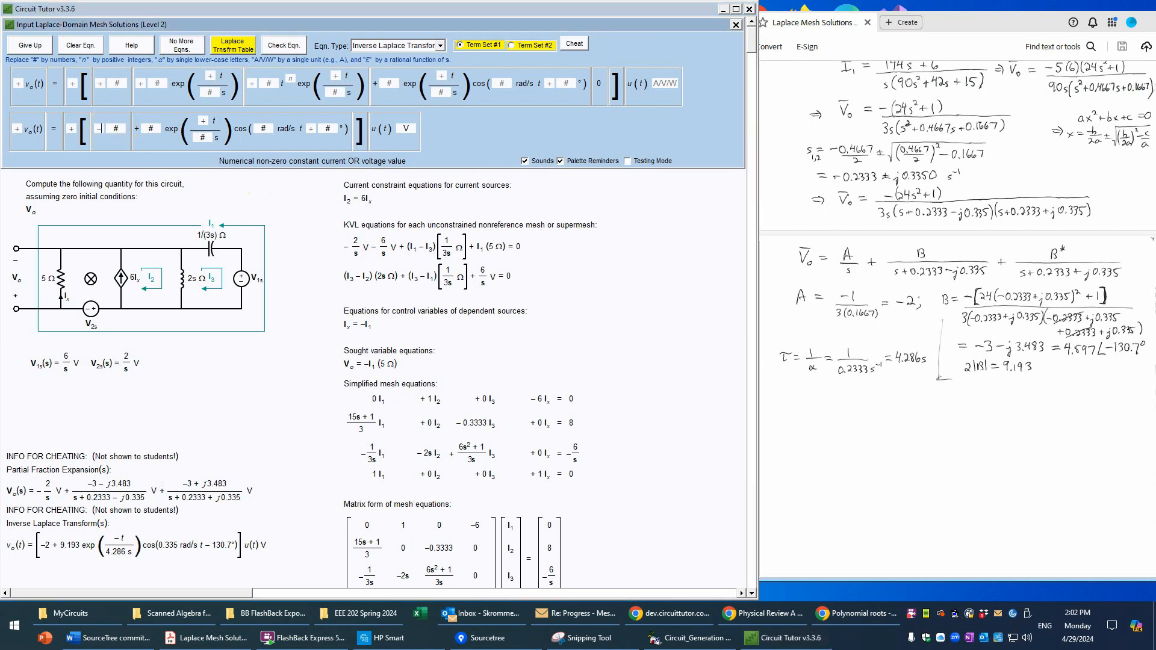
left_click(116, 128)
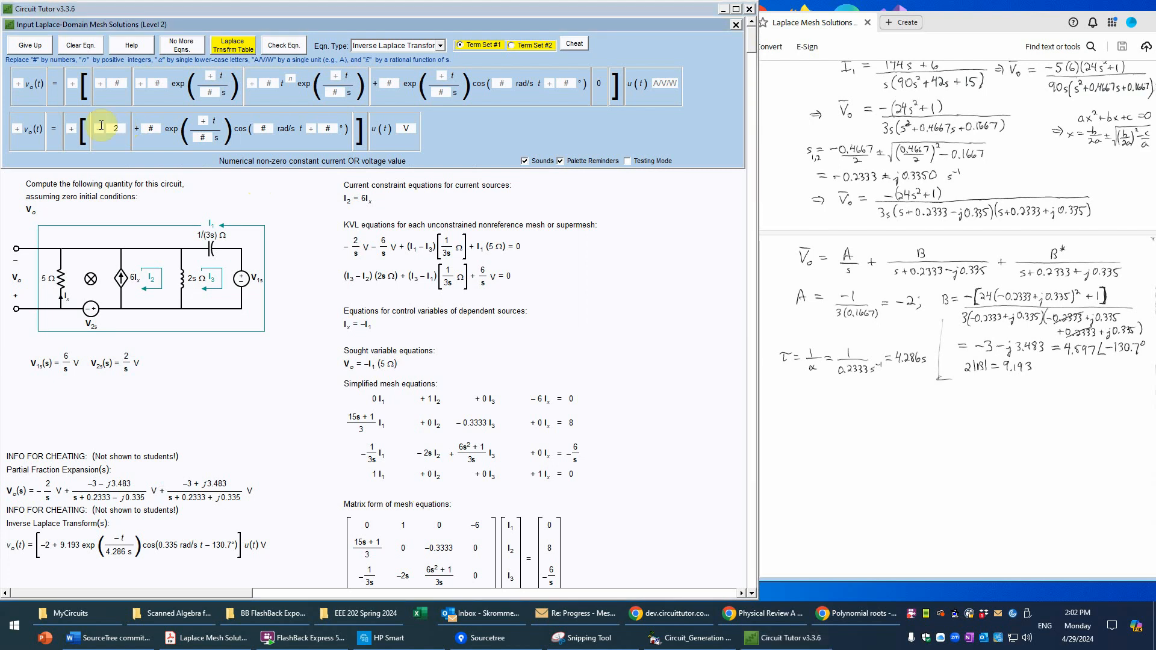
key("Tab")
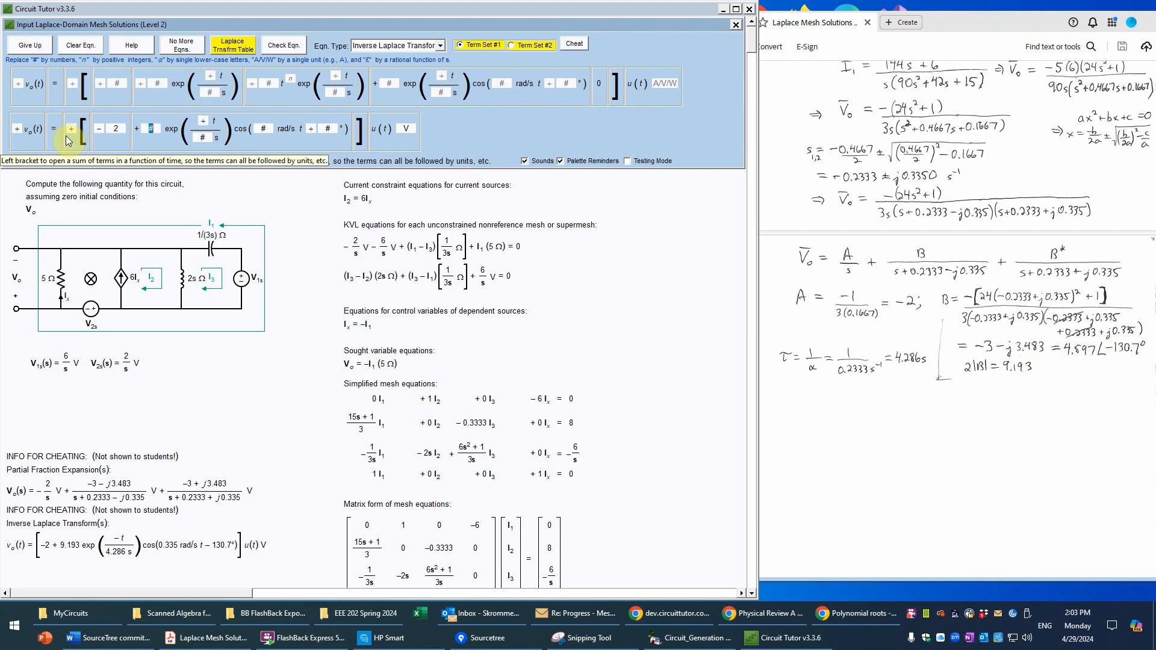
type("9.19")
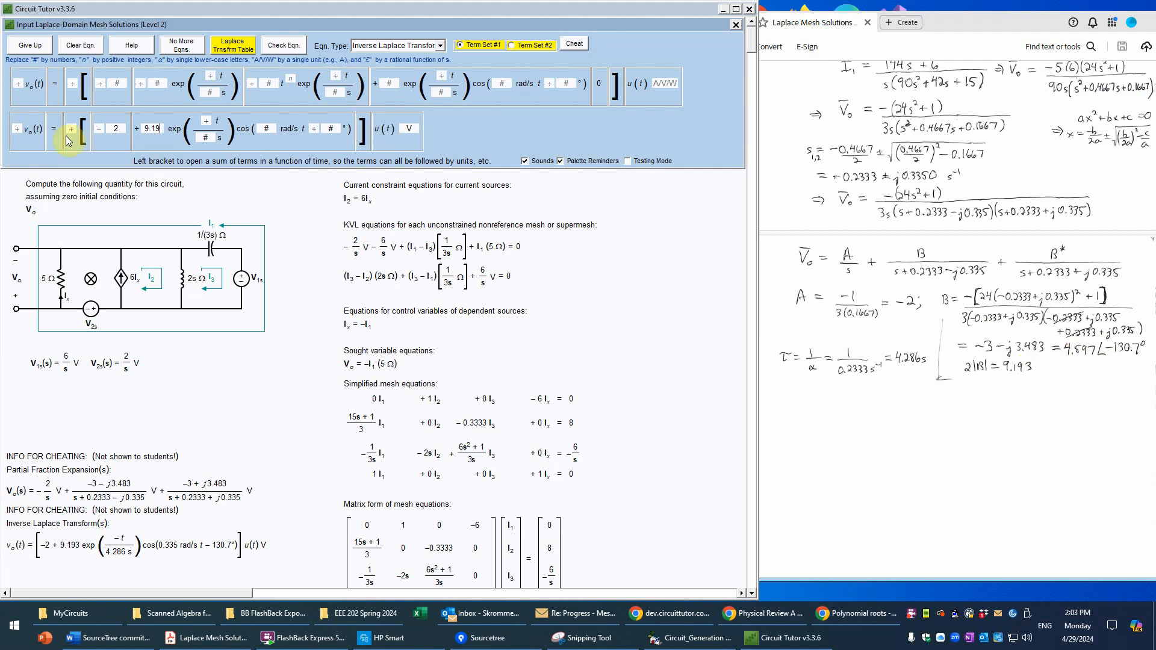
type("3")
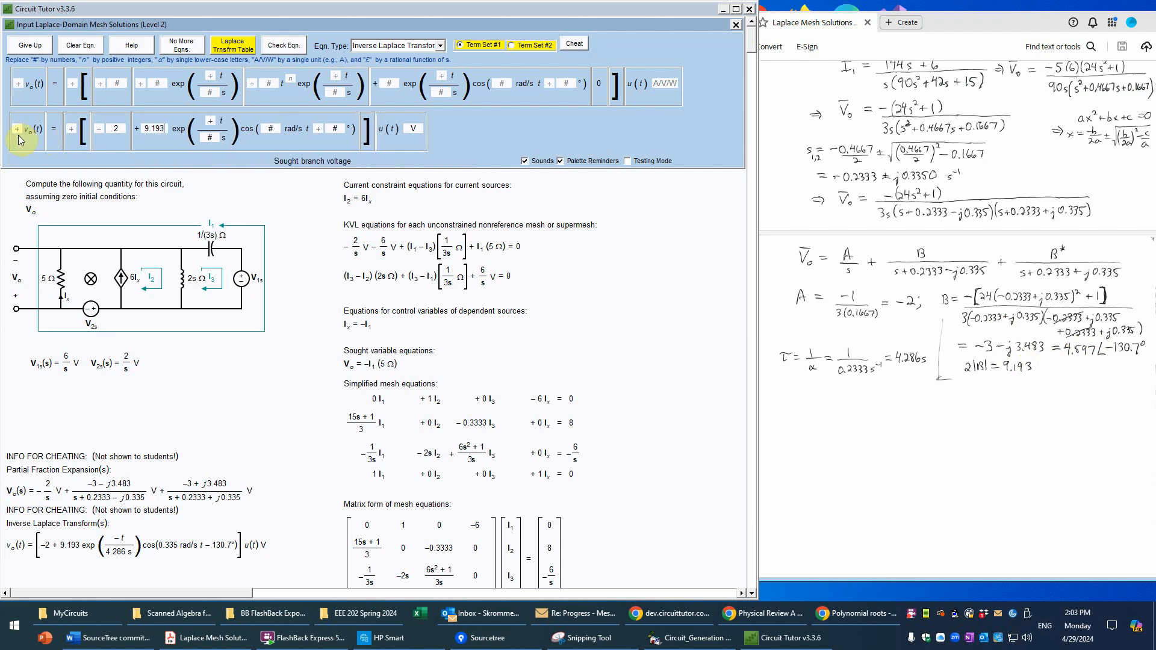
Step: Reopen the Laplace transform table to review how 2|k|, α, β and θ define the damped cosine
left_click(217, 52)
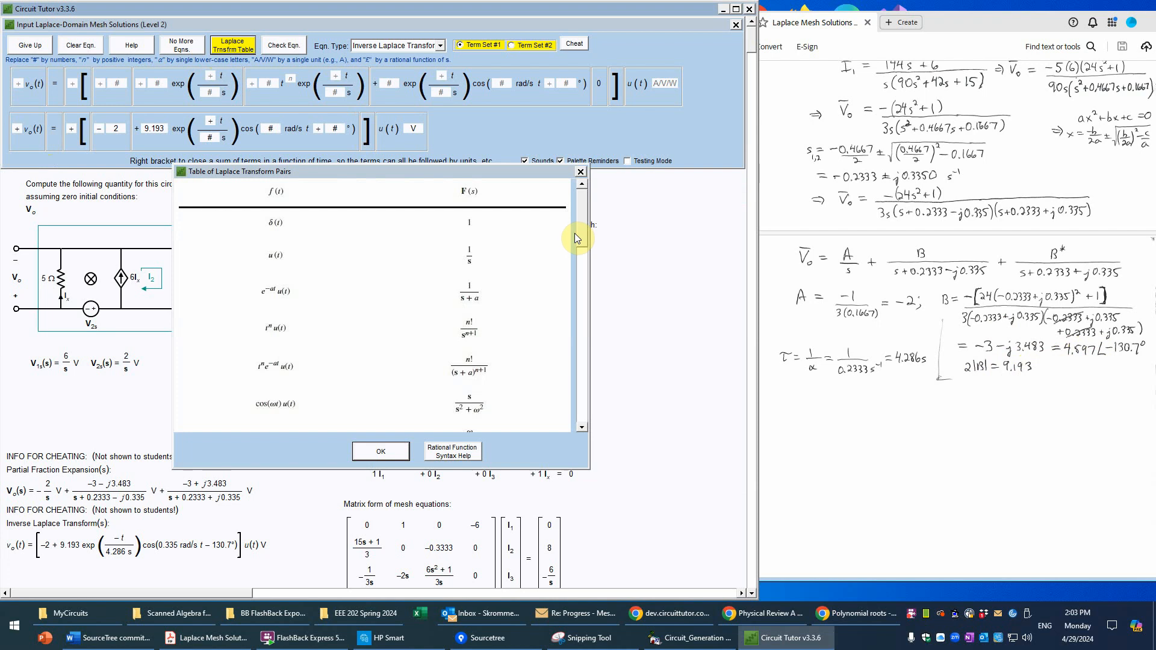
left_click_drag(584, 215, 552, 413)
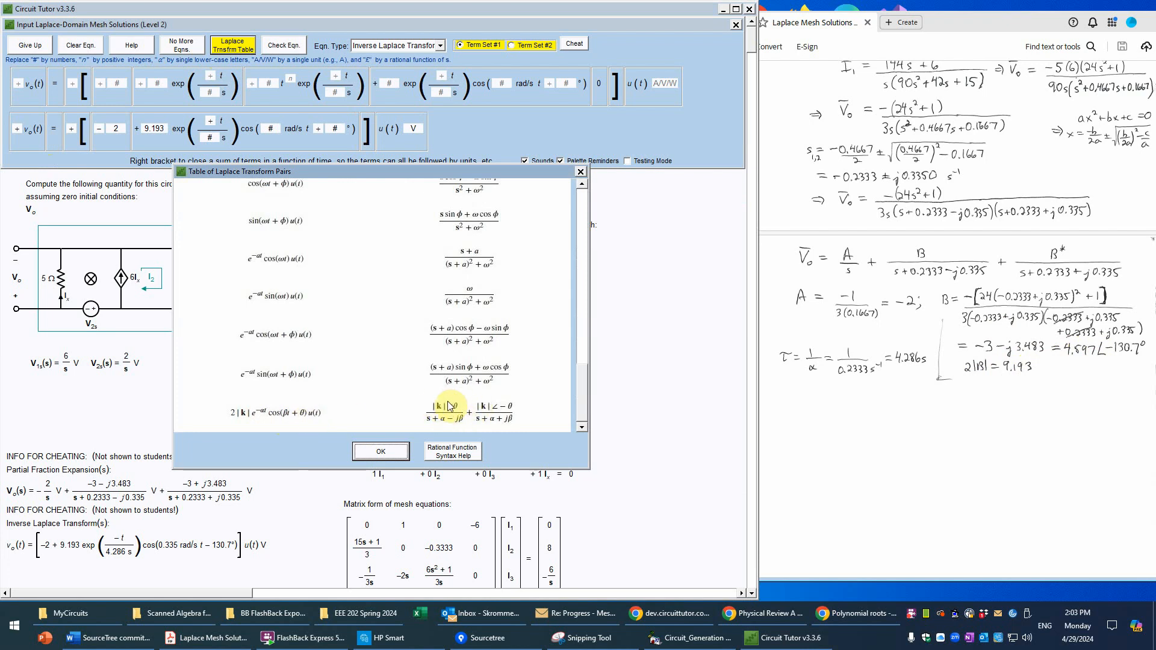
left_click(378, 451)
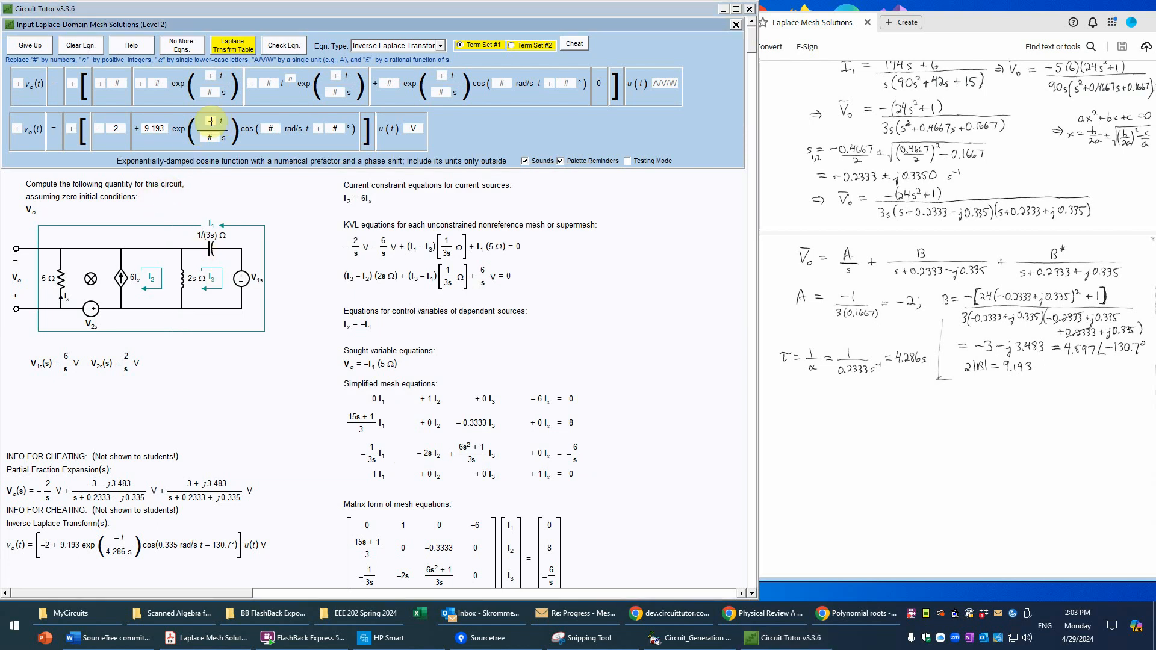
Step: Set the damped cosine's exponent to −t/4.286 s, its frequency to 0.335 rad/s and its phase to −130.7°
type("-")
type("4")
type(".286")
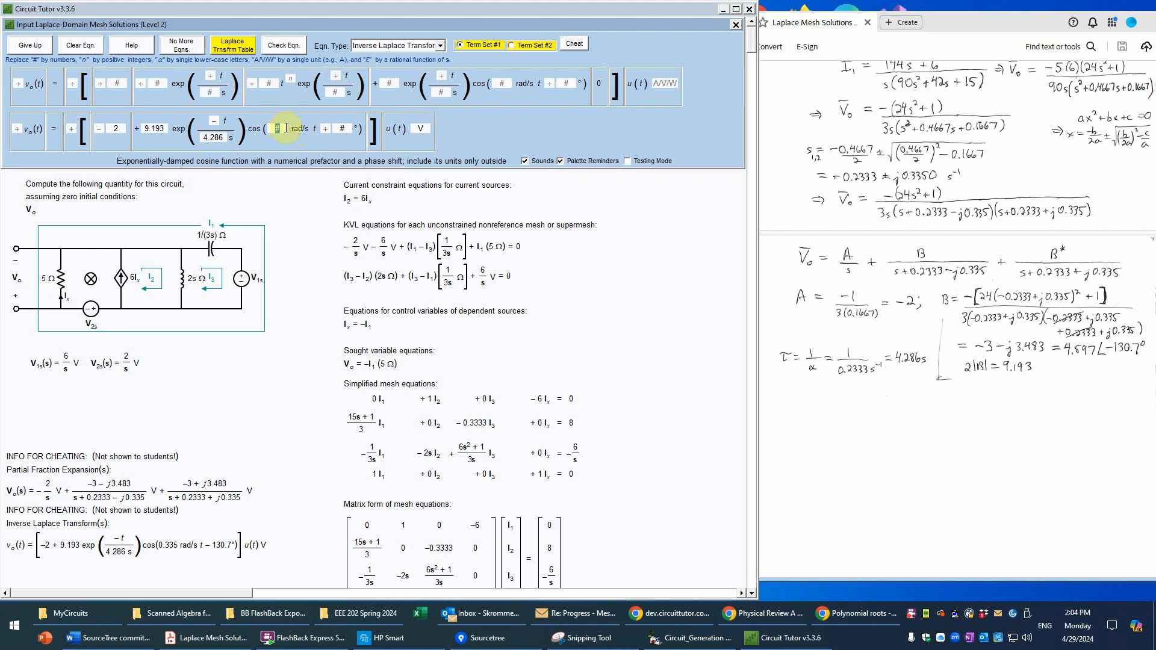
type("0.335")
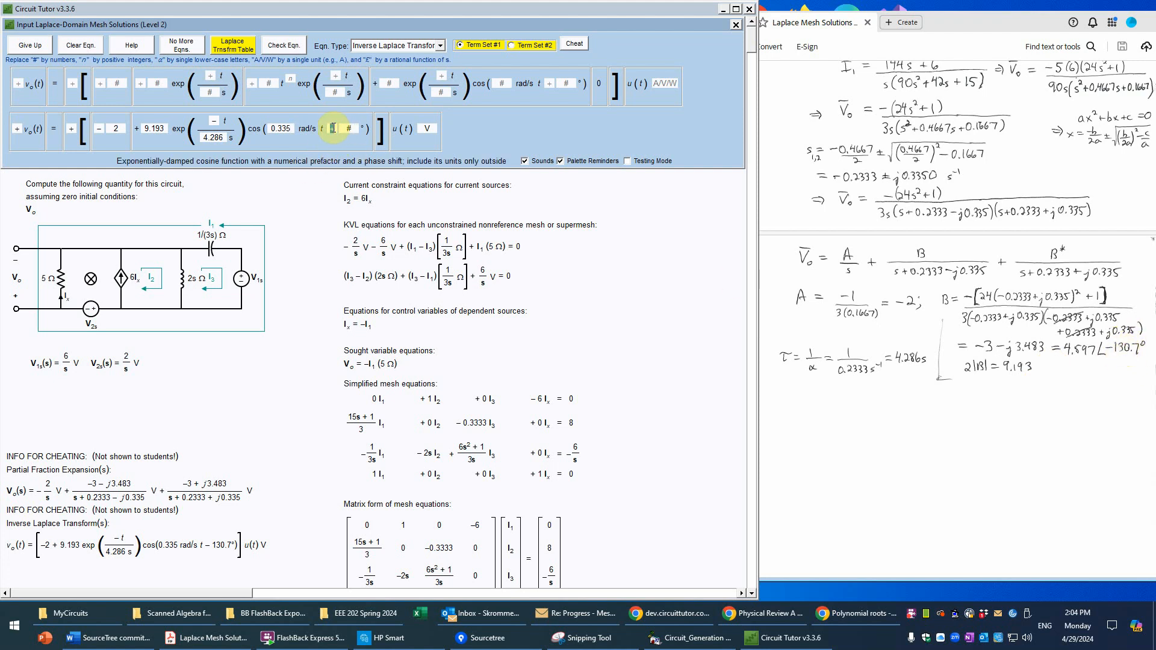
type("130.7")
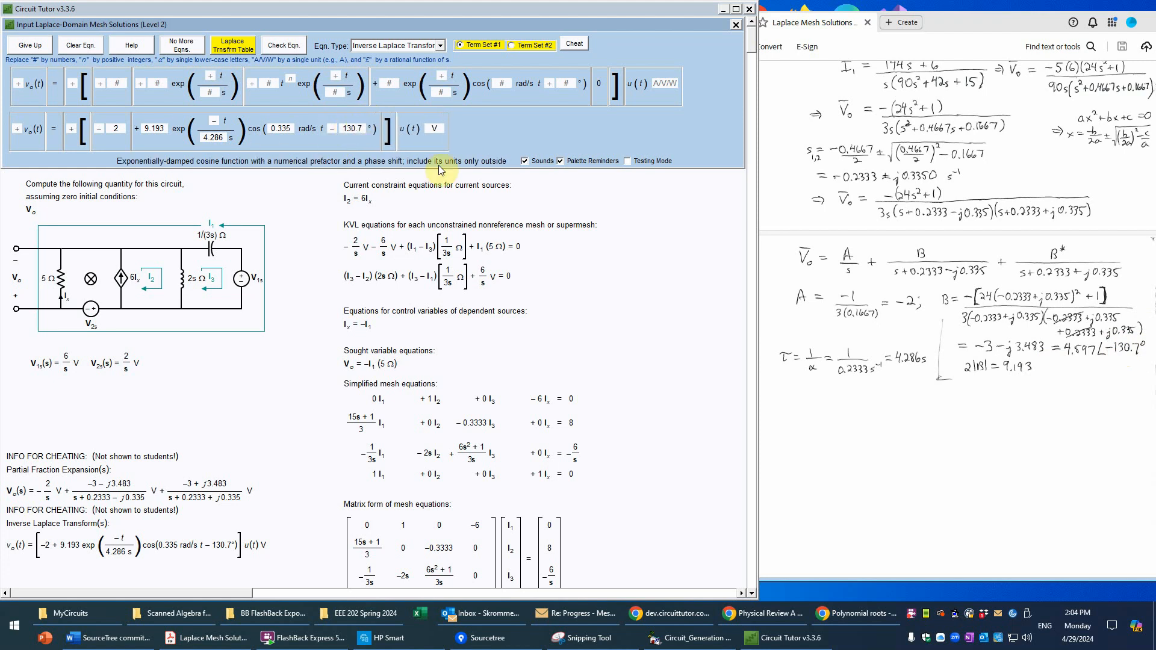
Step: Check the inverse Laplace transform equation and finish the problem by declaring that there are no more equations
left_click(295, 48)
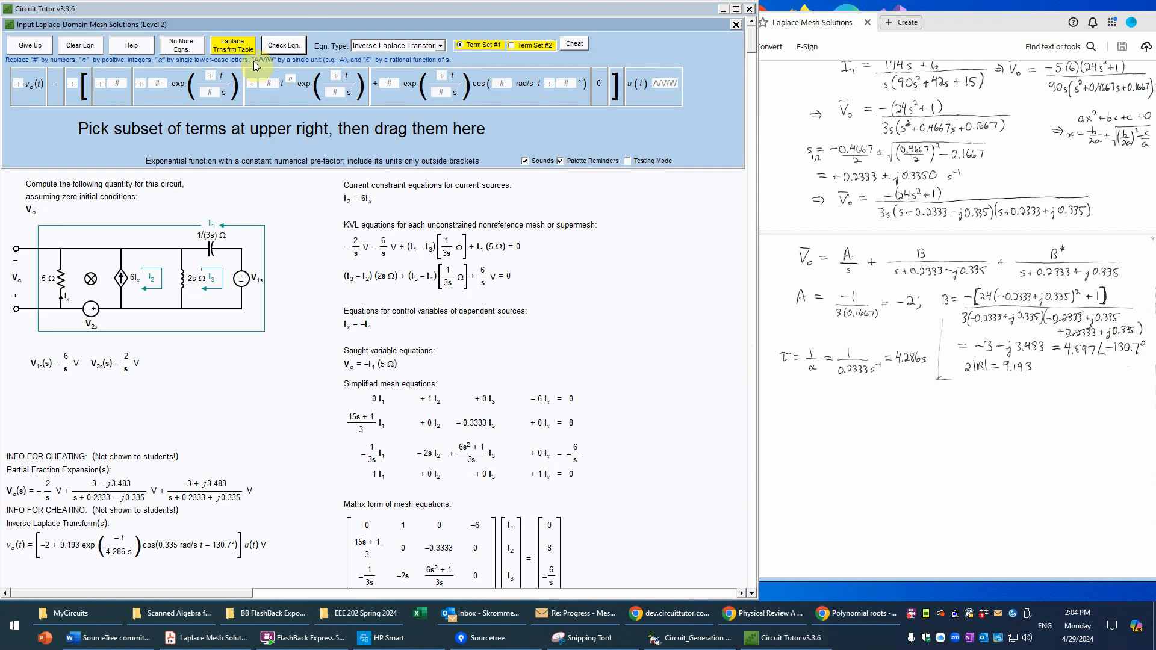
left_click(186, 55)
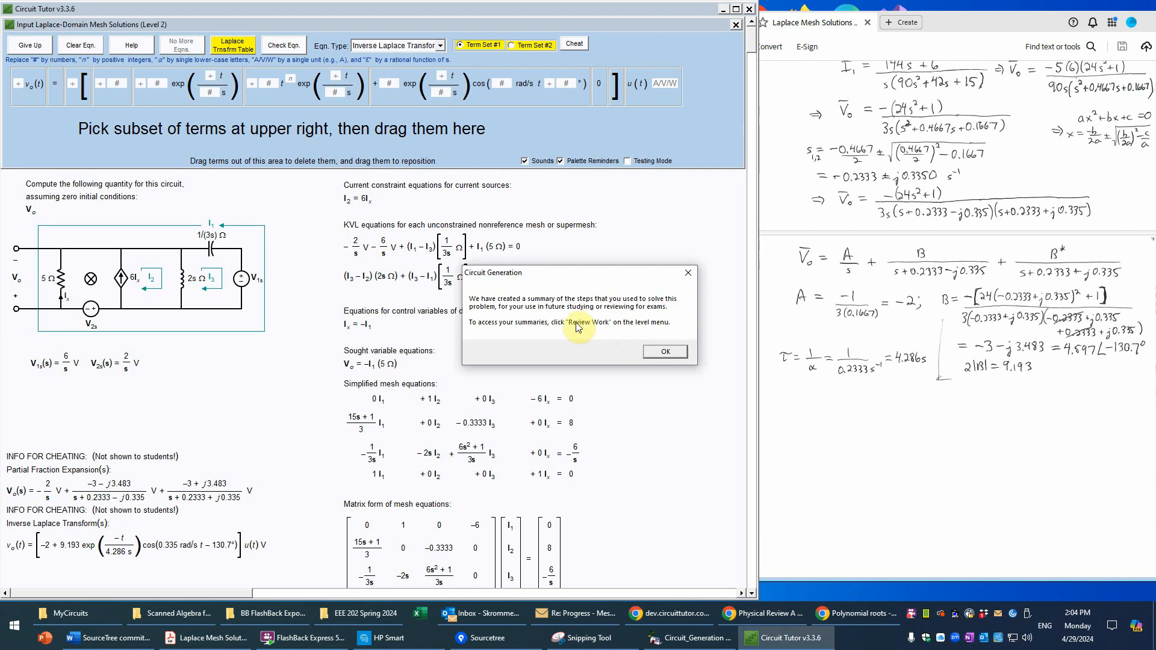
left_click(676, 355)
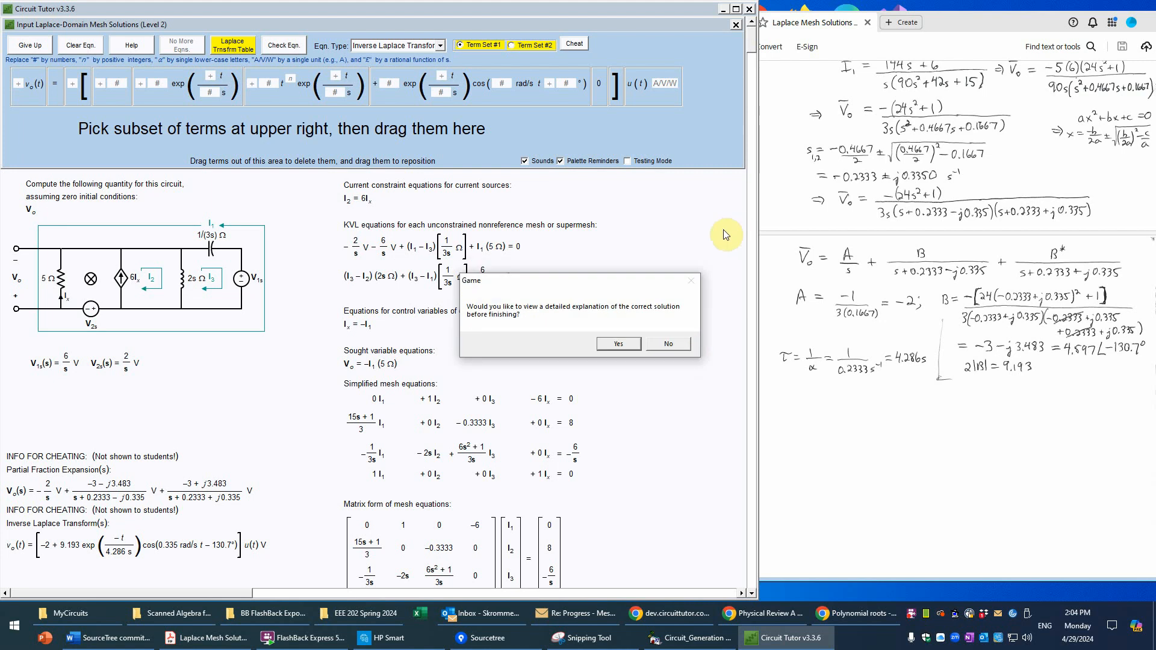
Step: Accept the detailed explanation of the correct solution, maximize the window and review the worked solution through the Vo and mesh current results
left_click(617, 344)
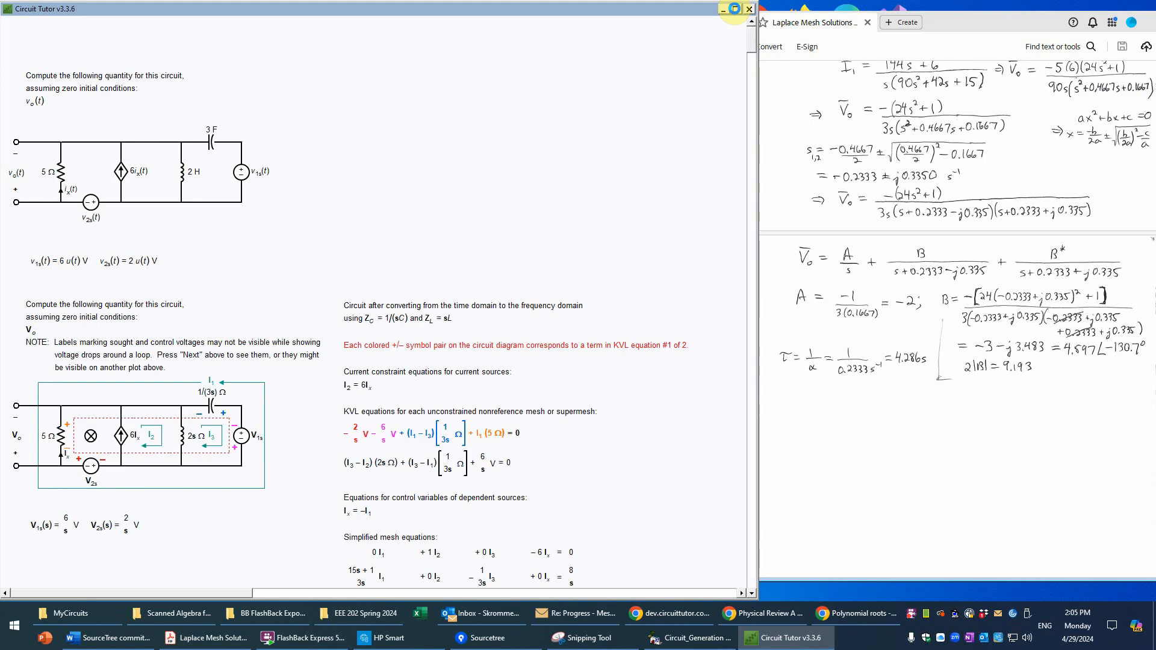
left_click(736, 9)
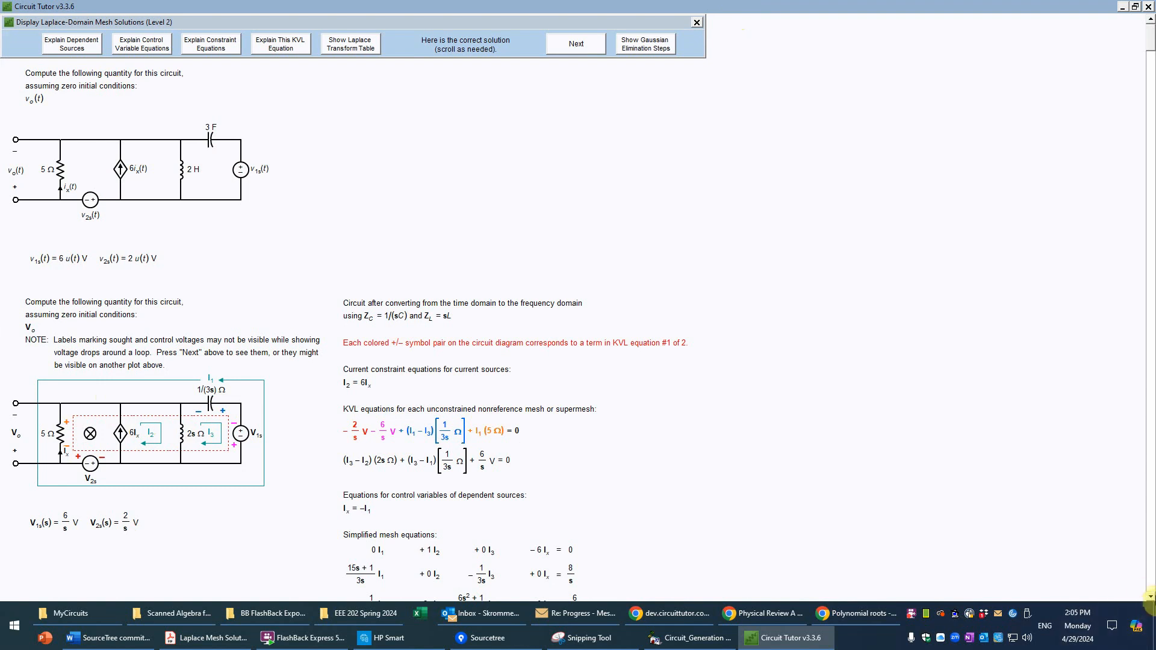
left_click(1151, 598)
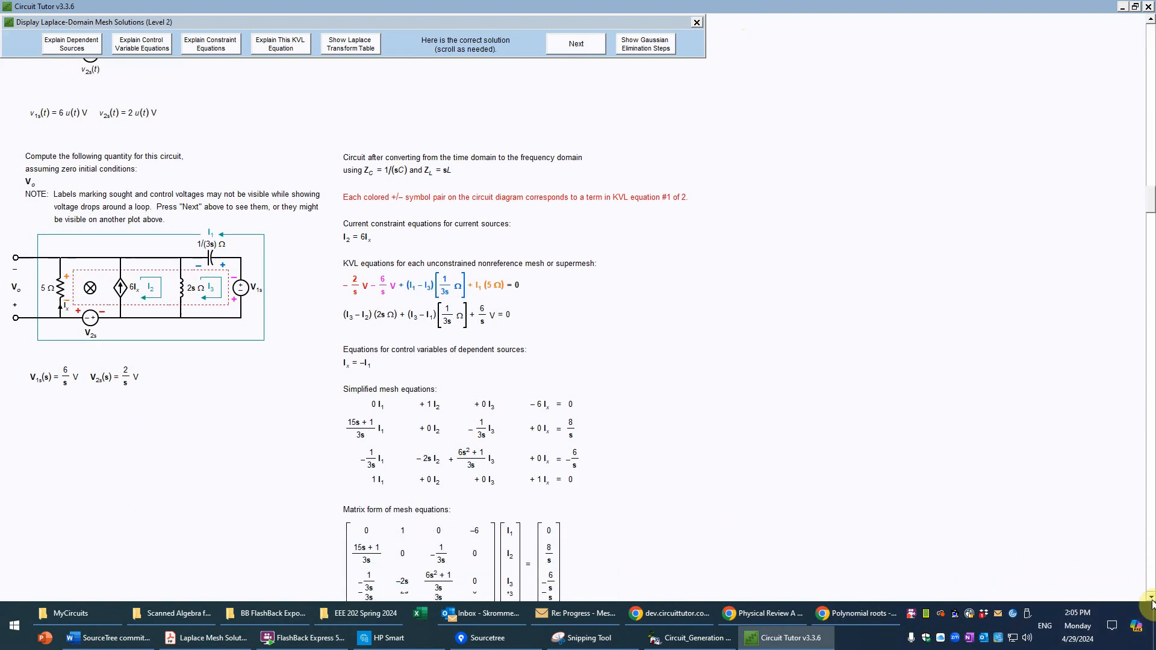
left_click_drag(1151, 597, 1152, 598)
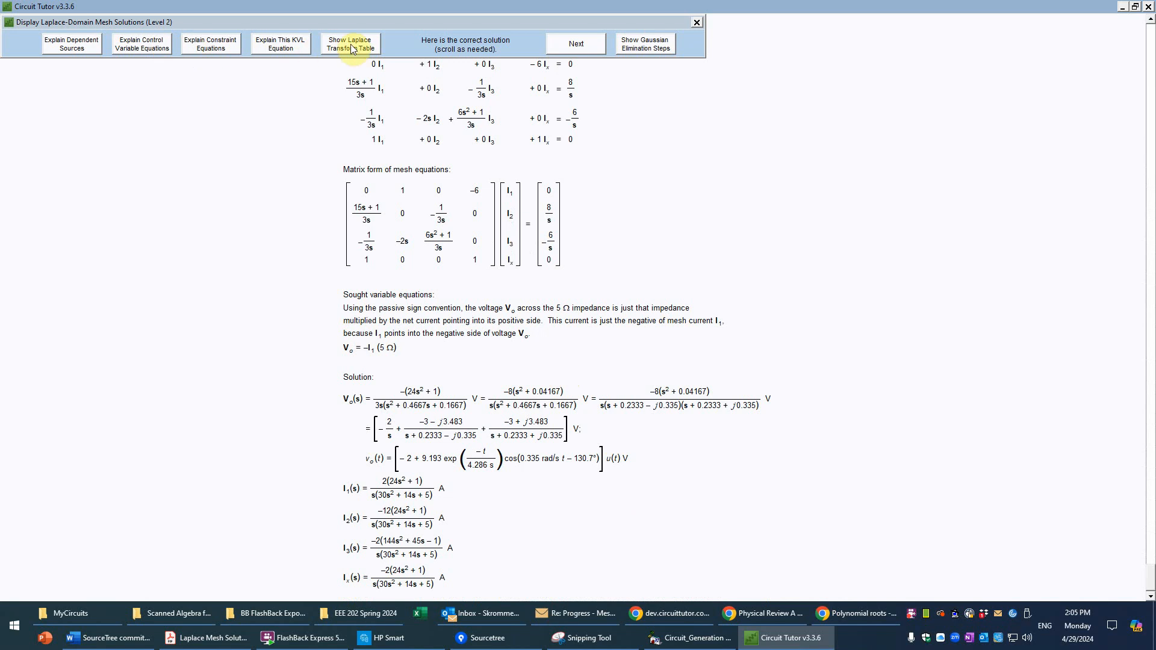
Step: Display the Gaussian elimination steps and examine them from the original augmented matrix to the back substitution
left_click(664, 50)
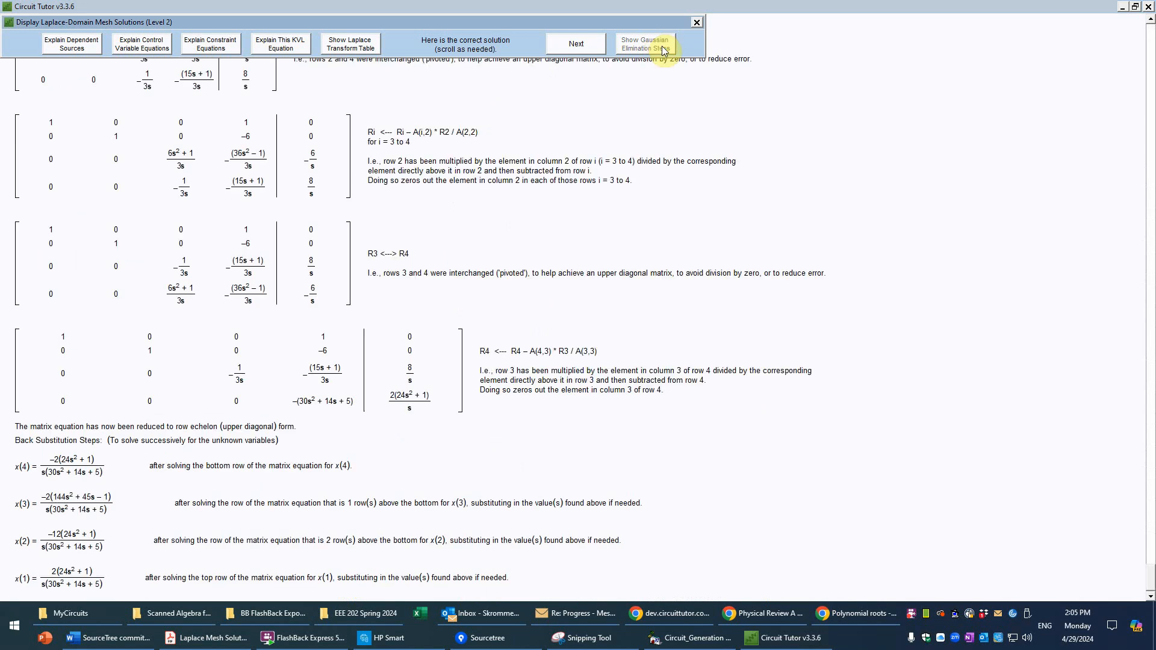
left_click(1151, 82)
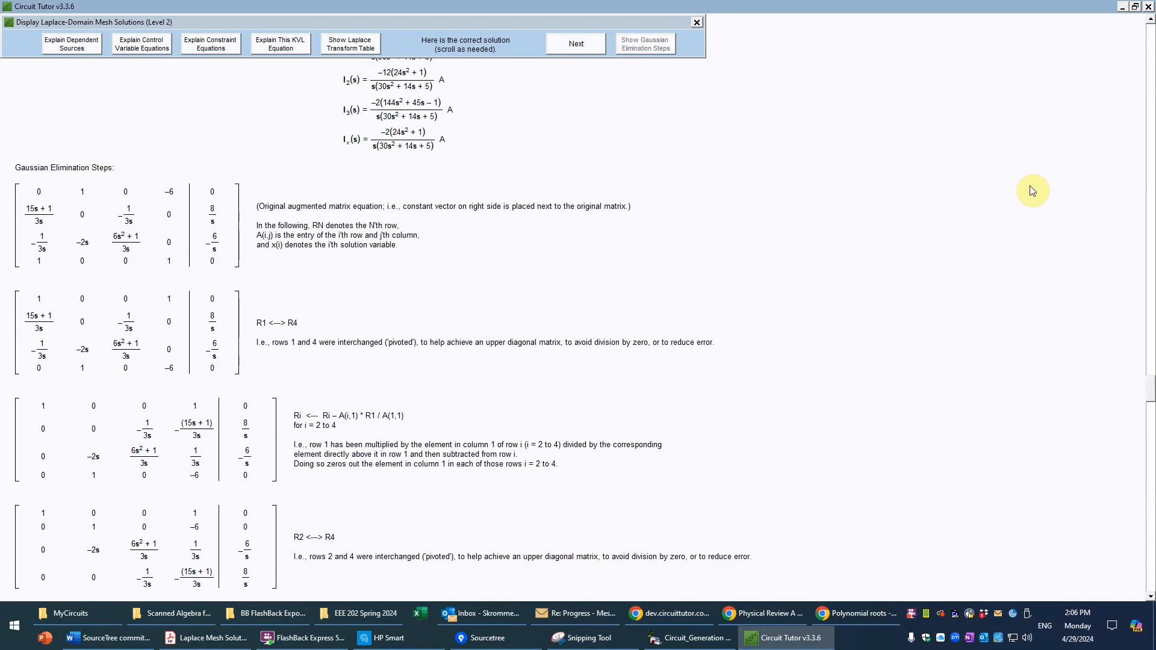
left_click(1150, 597)
left_click(1150, 596)
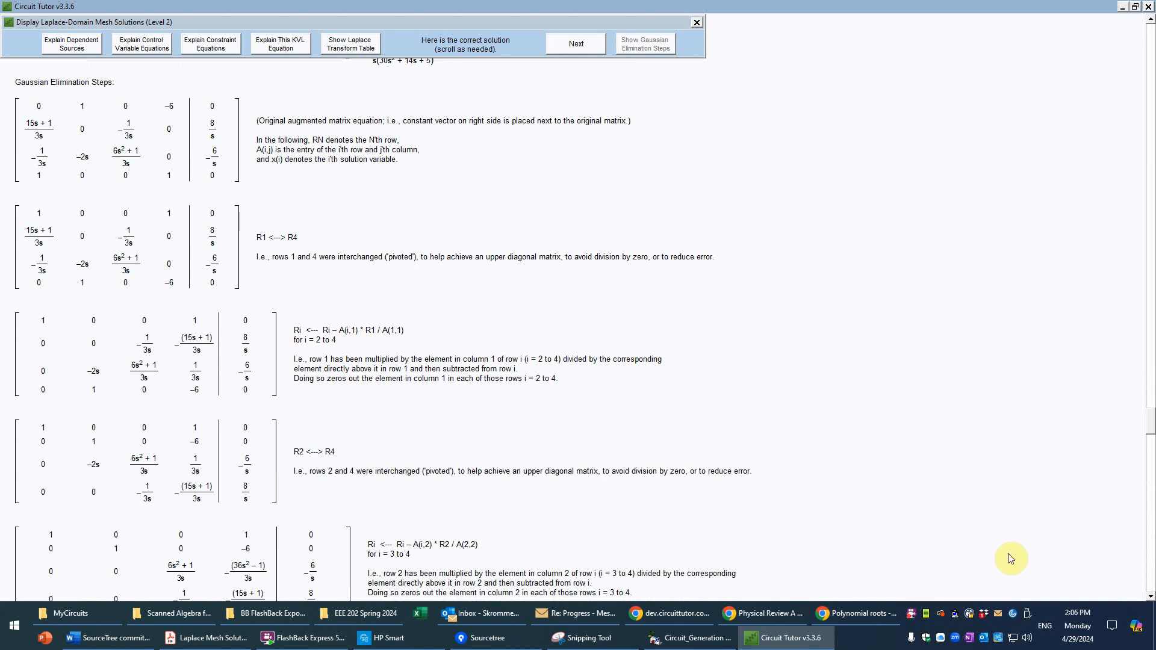
left_click(1150, 596)
left_click(1151, 596)
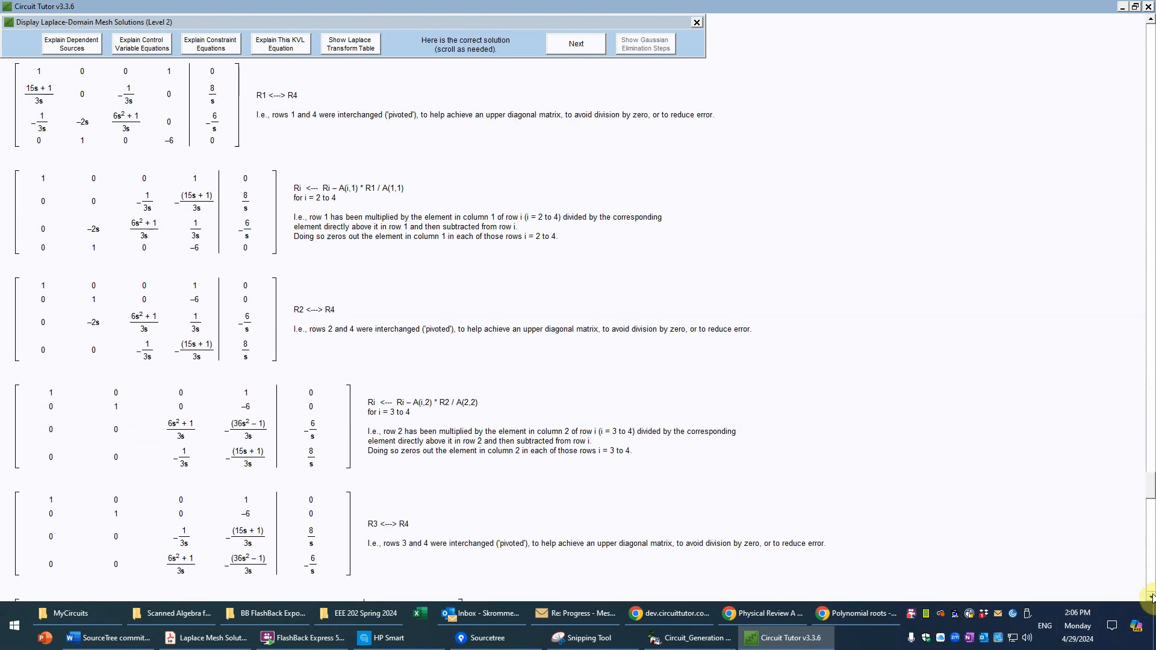
left_click(1151, 597)
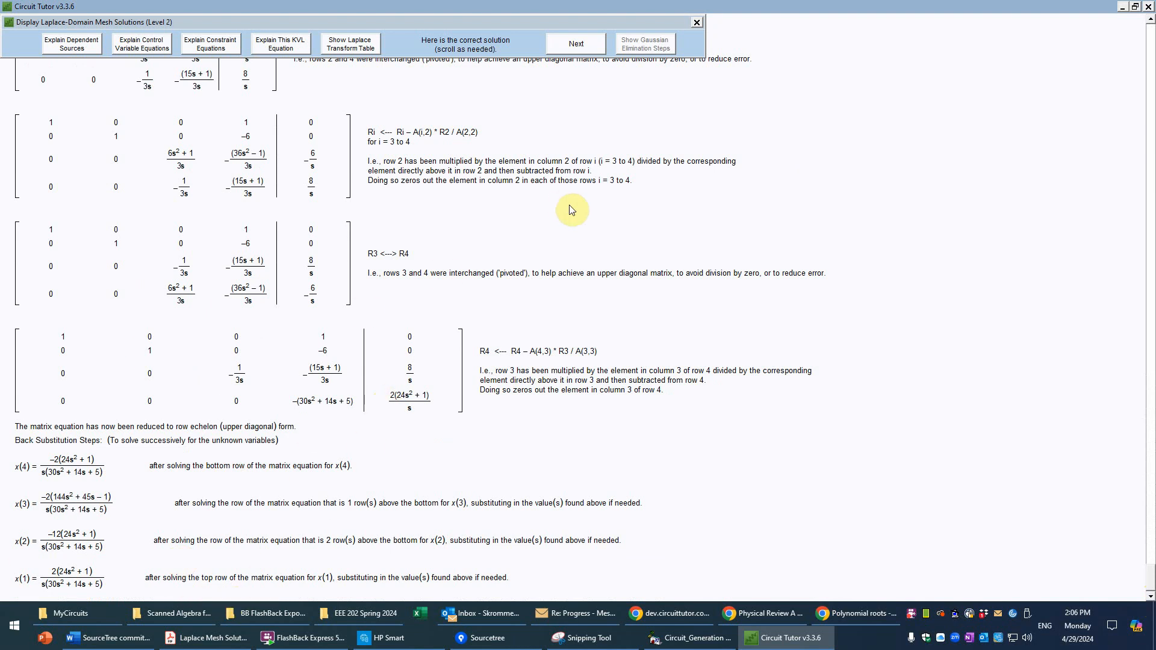
Step: Exit and erase the finished mesh problem, and open the quick survey about the Laplace Mesh Solutions exercise
left_click(697, 23)
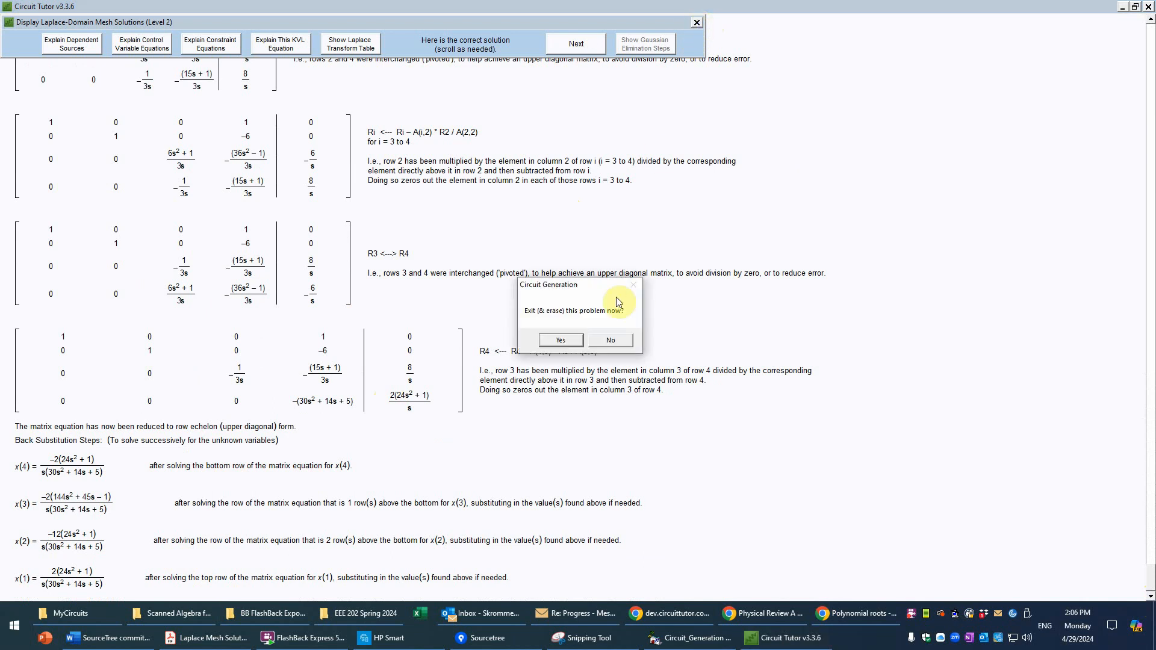
left_click(560, 341)
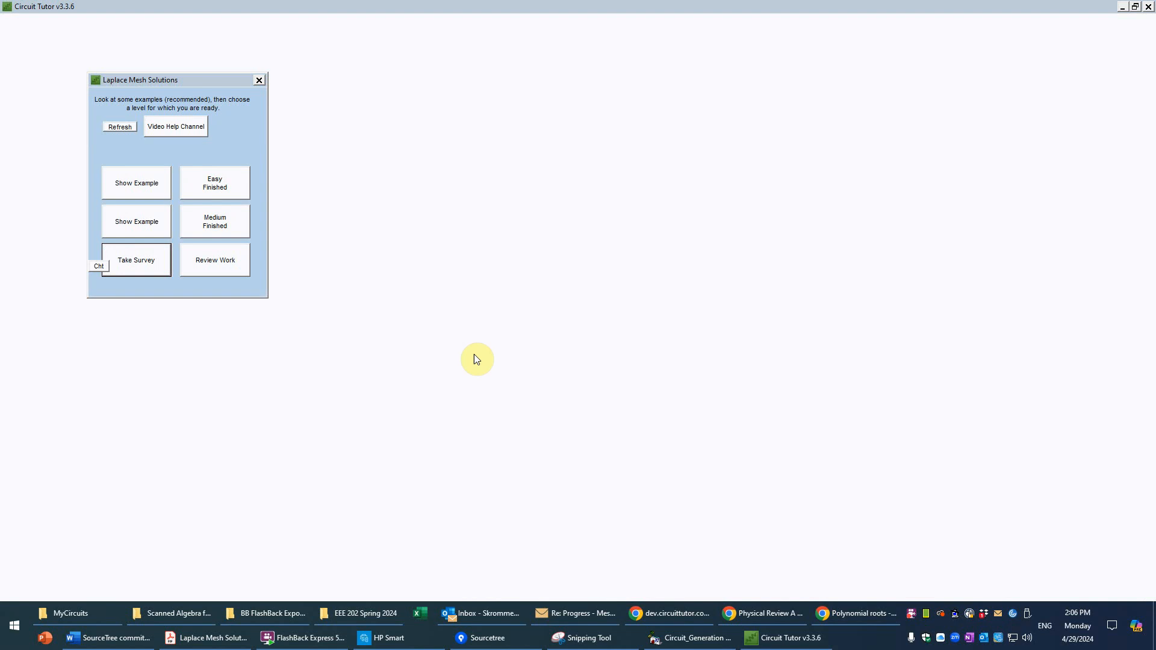
left_click(225, 260)
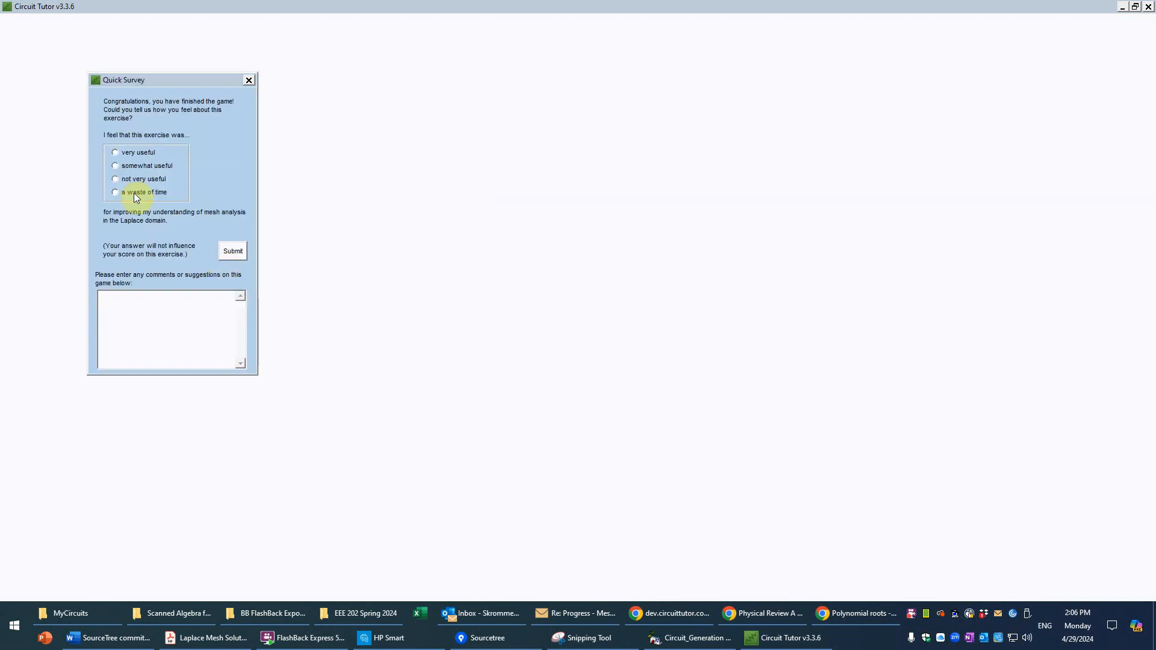